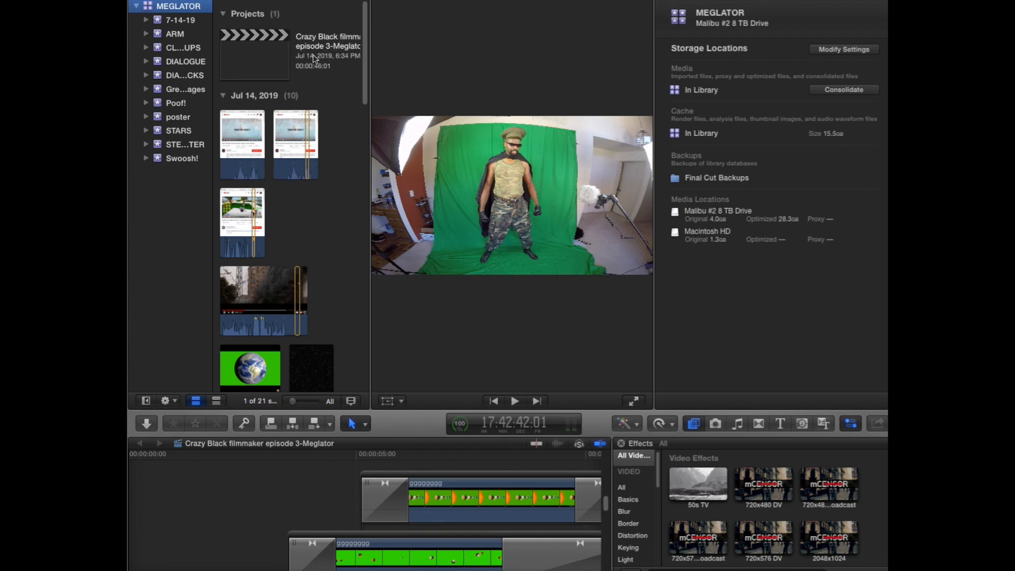
Create a project named Megg in the 7-14-19 event and open it.
left_click(279, 64)
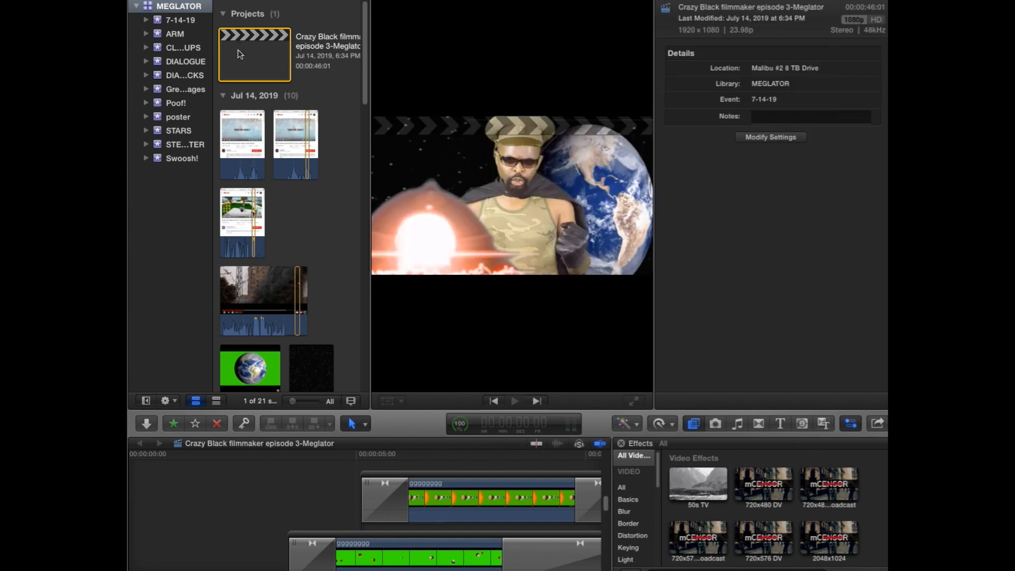
mouse_move(264, 0)
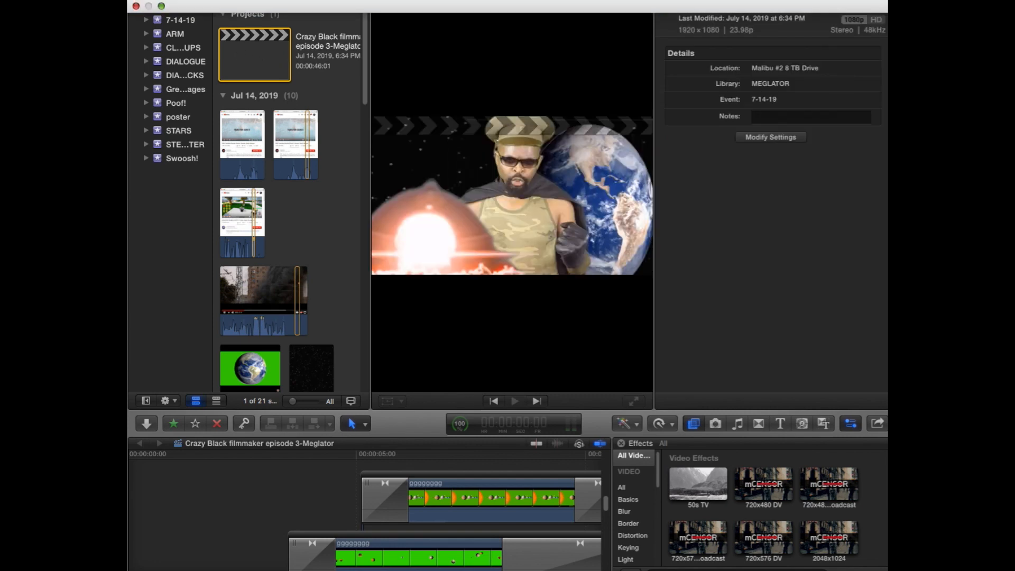
left_click(252, 1)
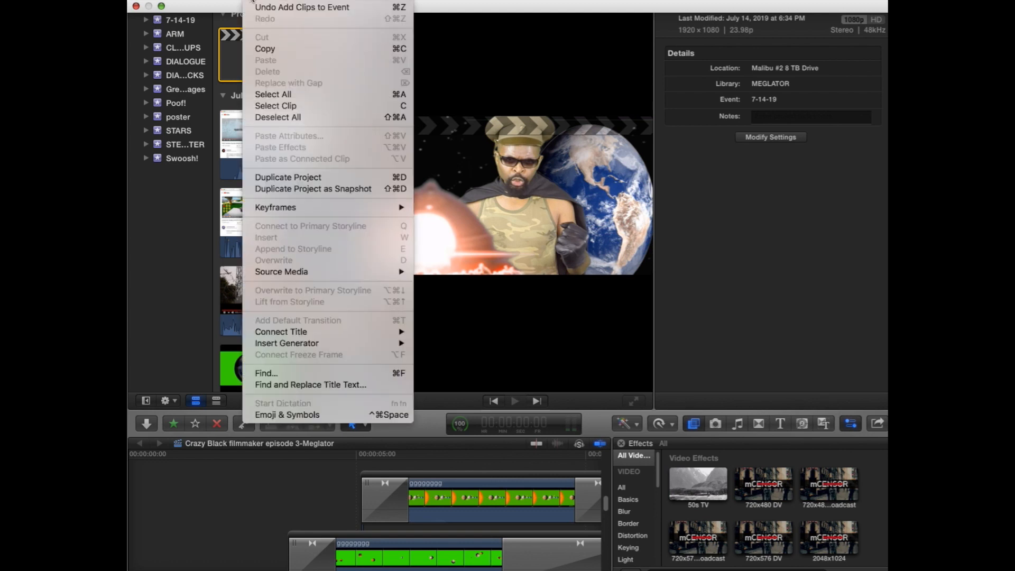
mouse_move(230, 1)
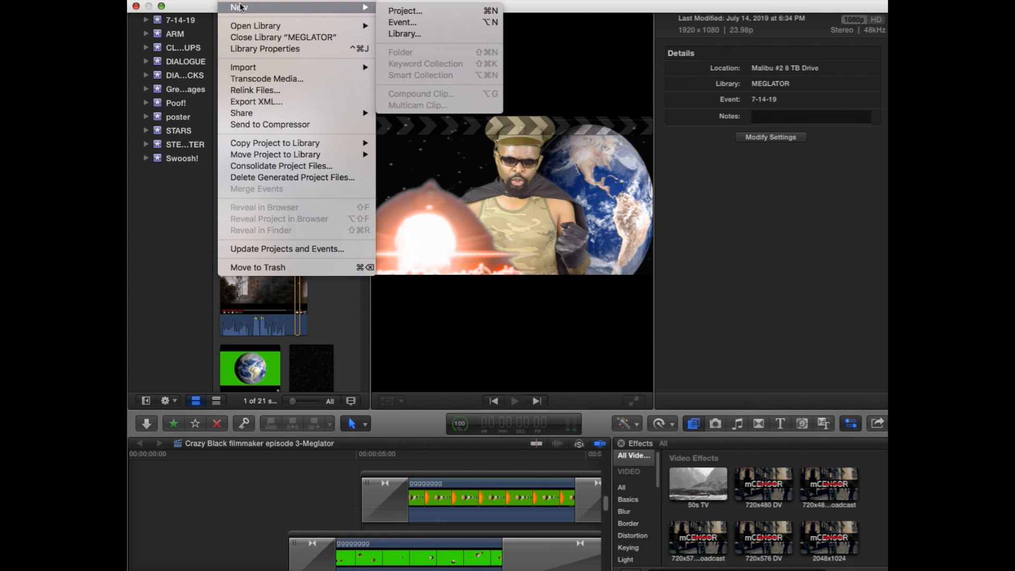
left_click(394, 14)
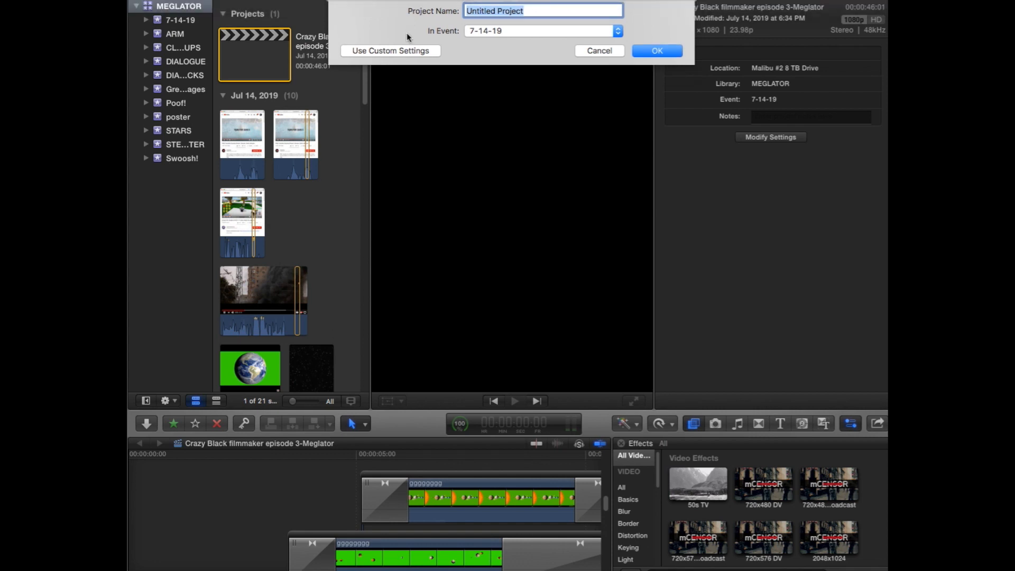
type("Megg")
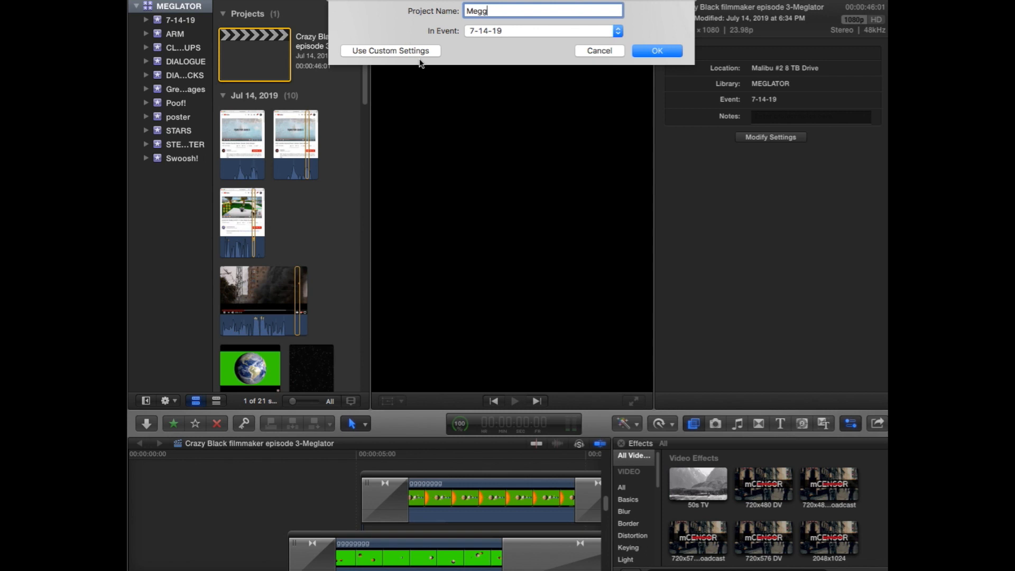
left_click(671, 50)
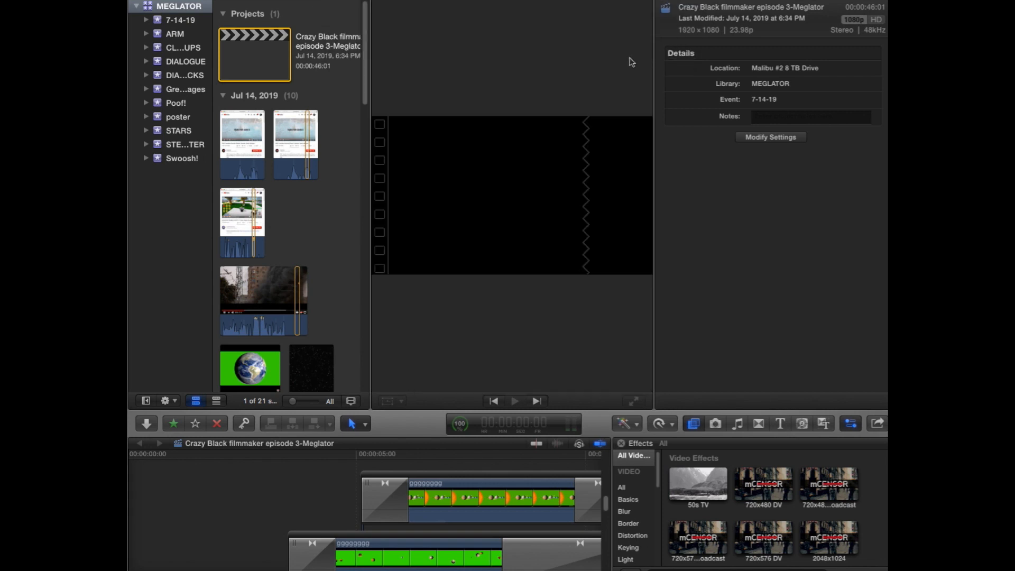
left_click(271, 123)
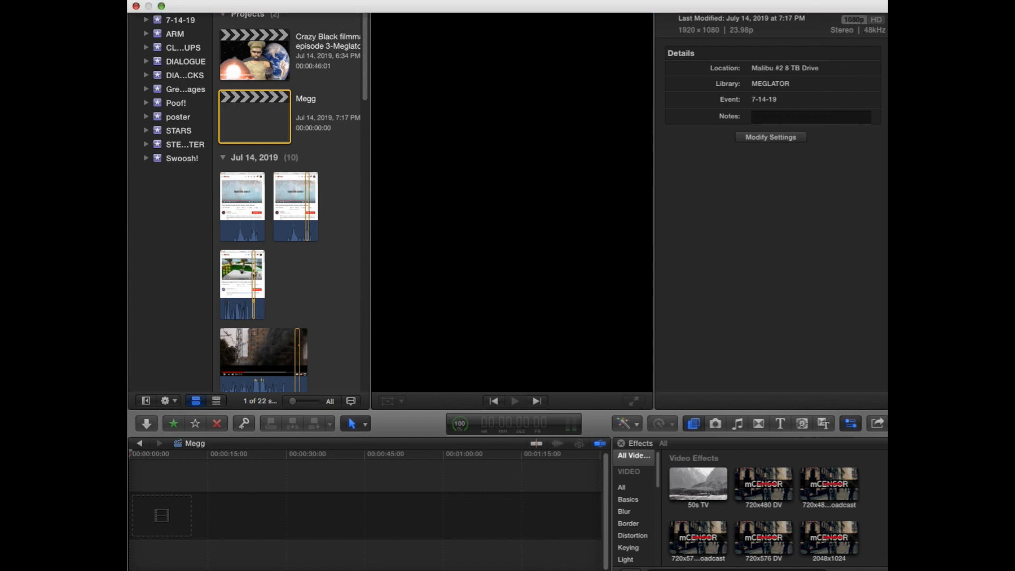
Create an event named show in the MEGLATOR library without adding a new project.
left_click(231, 3)
mouse_move(243, 12)
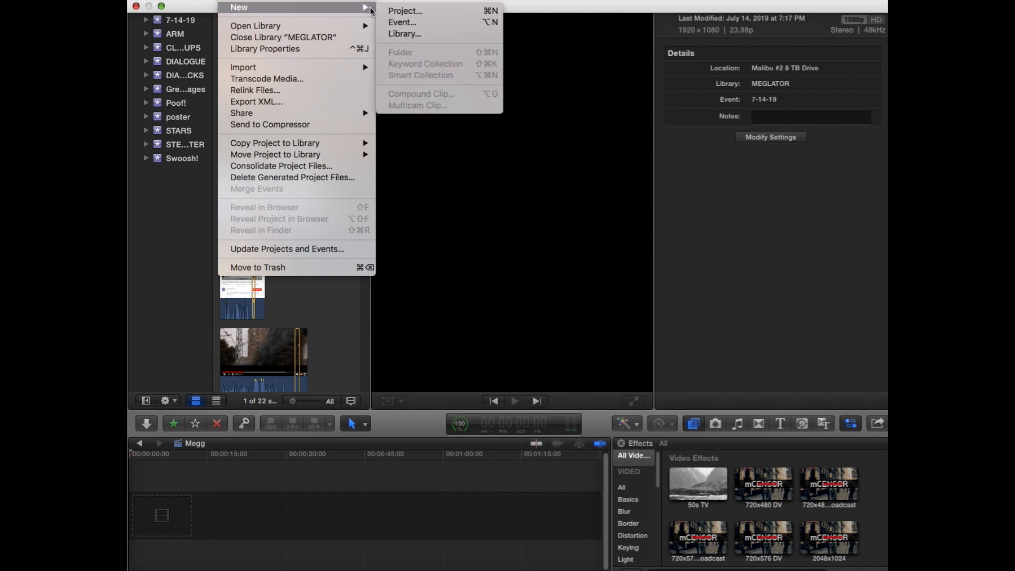
left_click(407, 21)
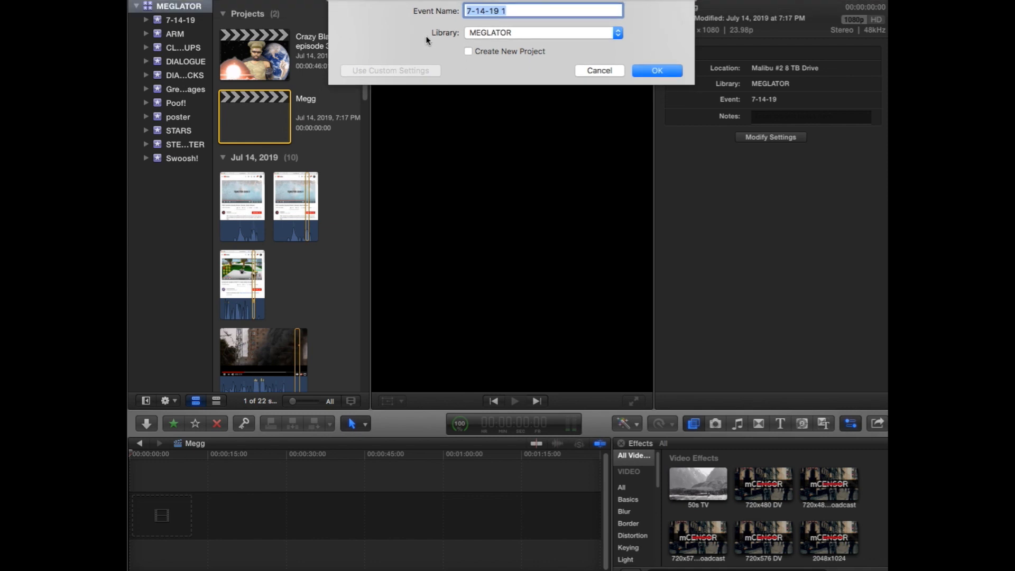
left_click(492, 37)
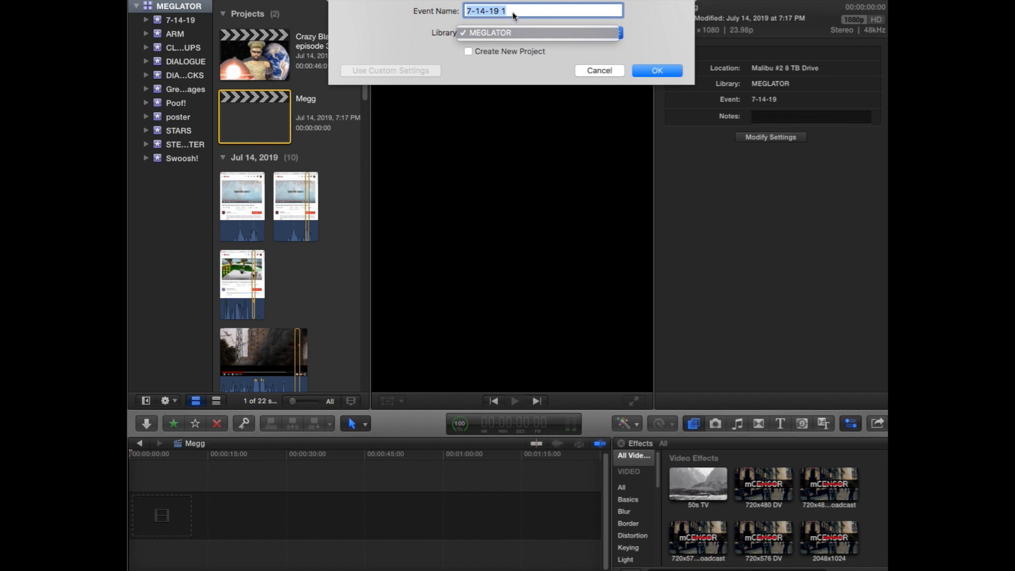
left_click(514, 10)
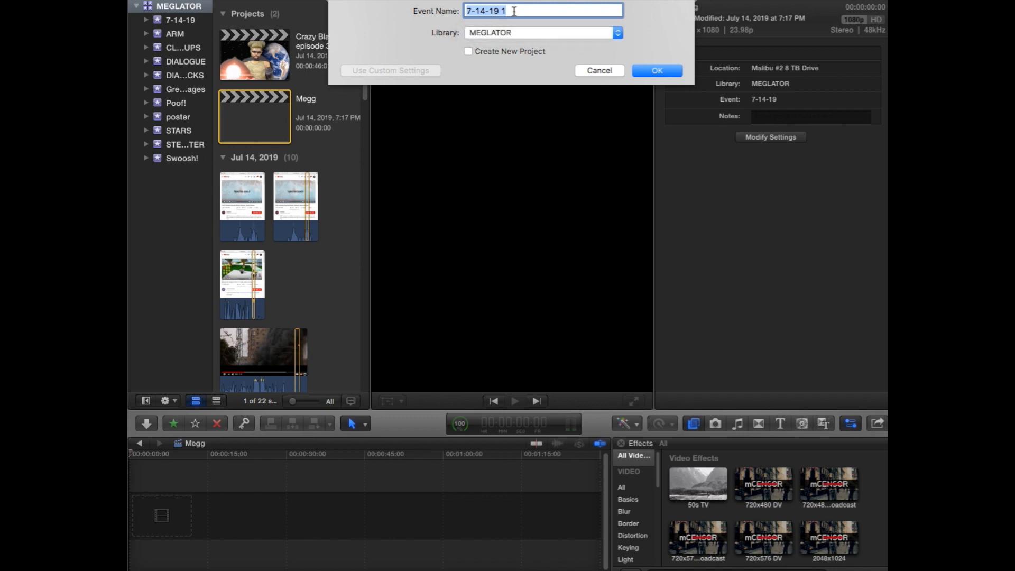
key("BackSpace")
type("show")
left_click(656, 71)
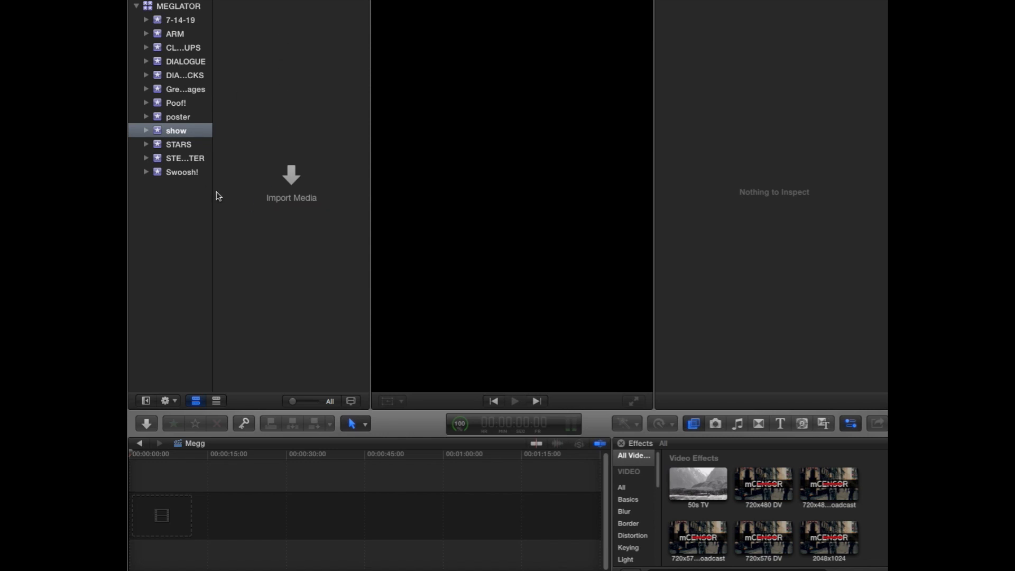
Move the Megg project from the MEGLATOR library to the trash.
left_click(191, 4)
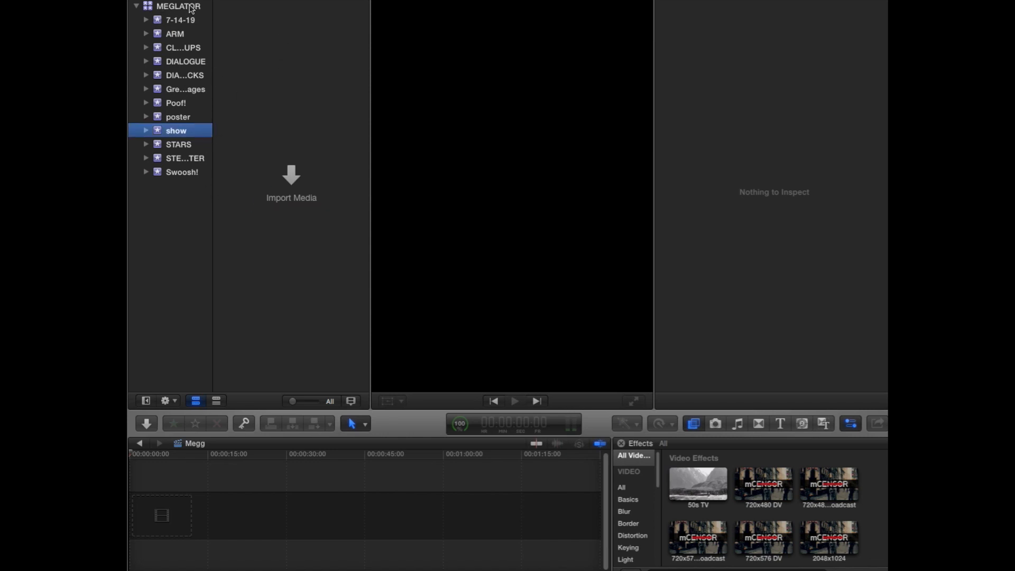
right_click(260, 108)
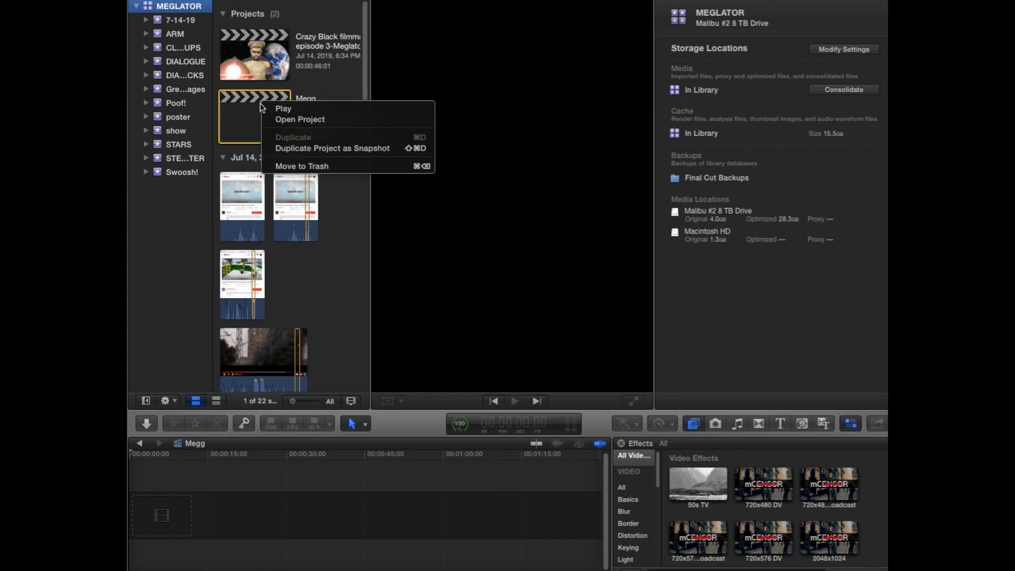
left_click(293, 167)
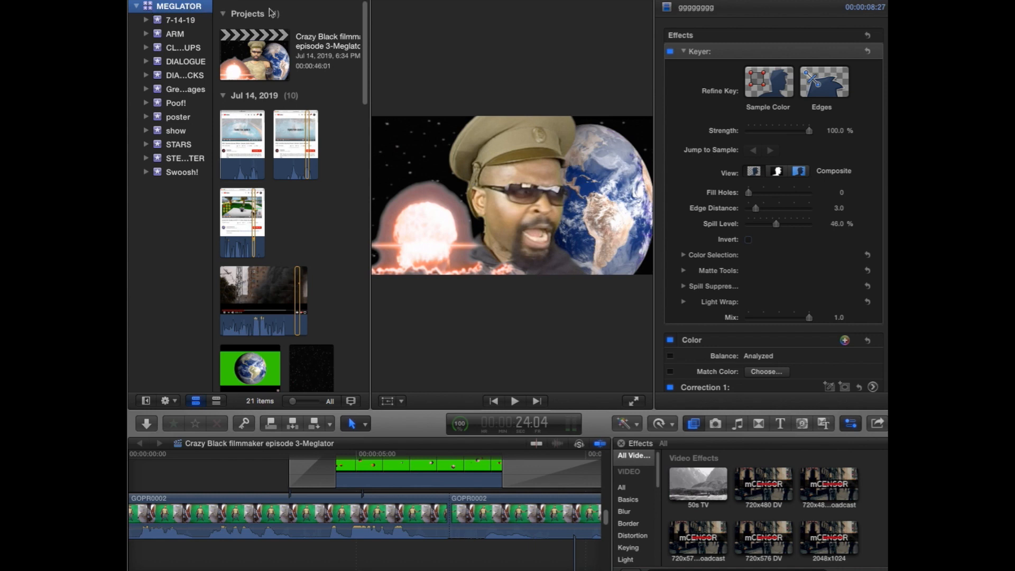
Listen to the Booming Rumble and Sitcom Laughter 01 audio clips in the 7-14-19 event.
left_click(184, 20)
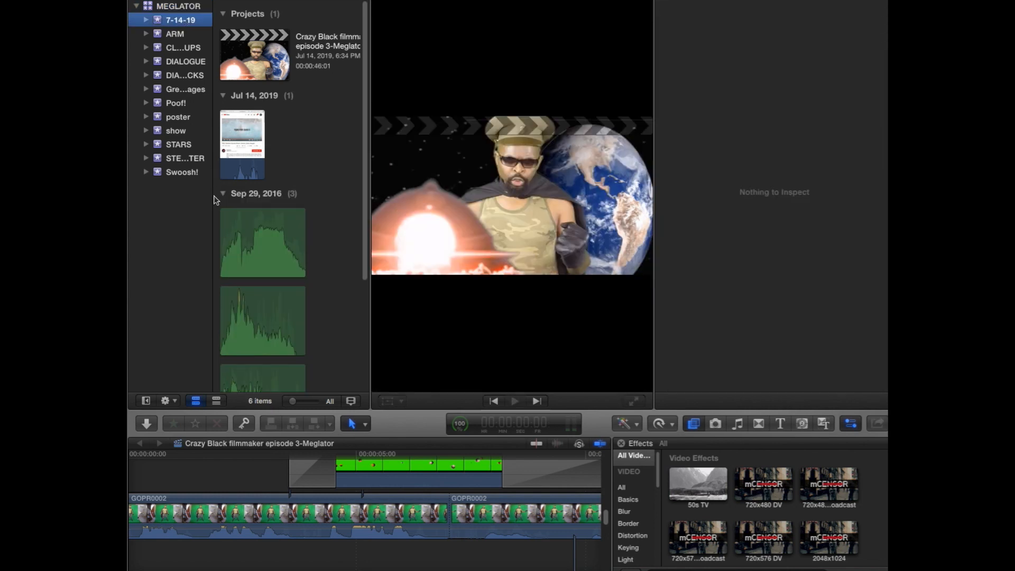
double_click(239, 228)
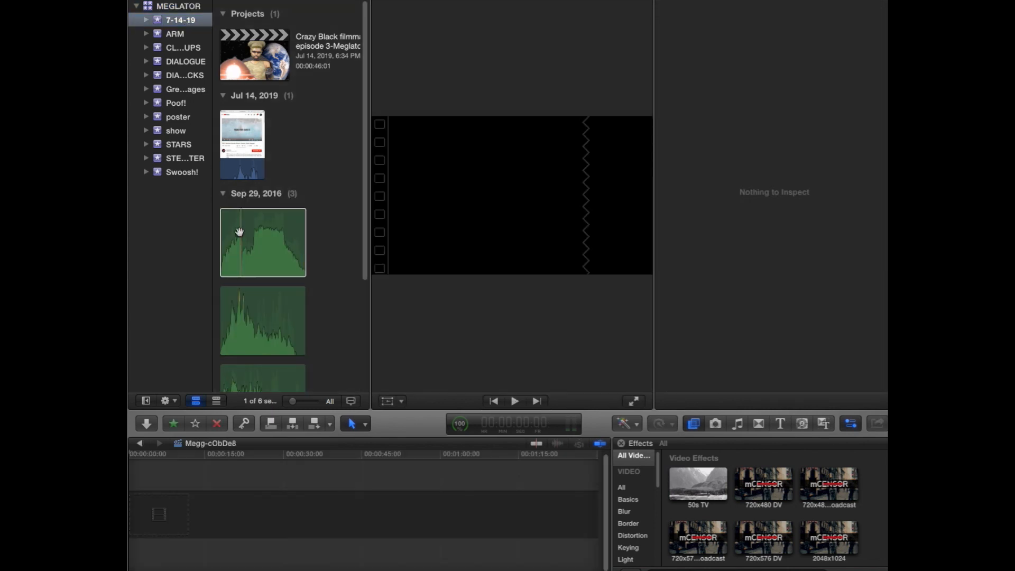
left_click(252, 240)
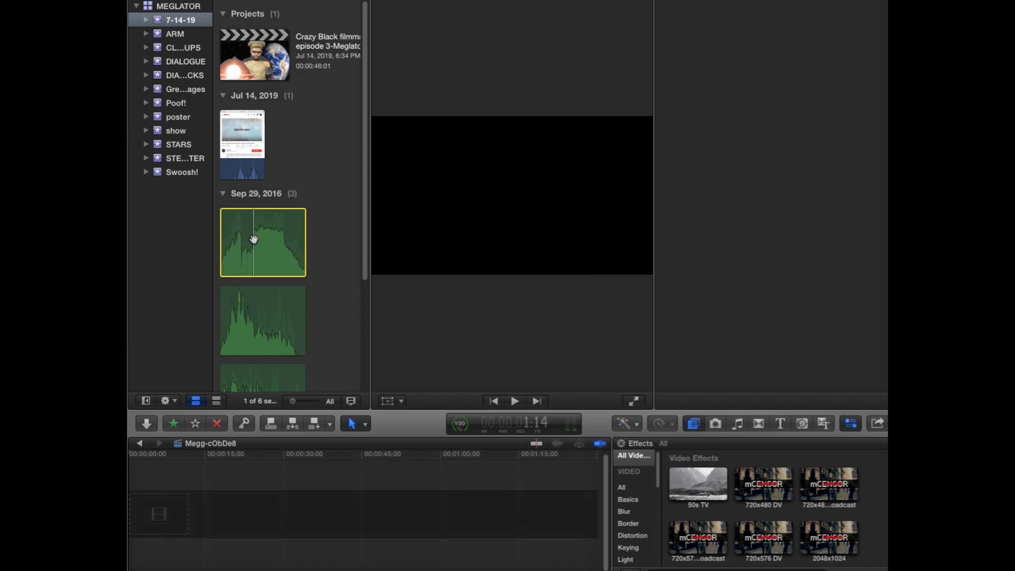
key("space")
left_click(243, 325)
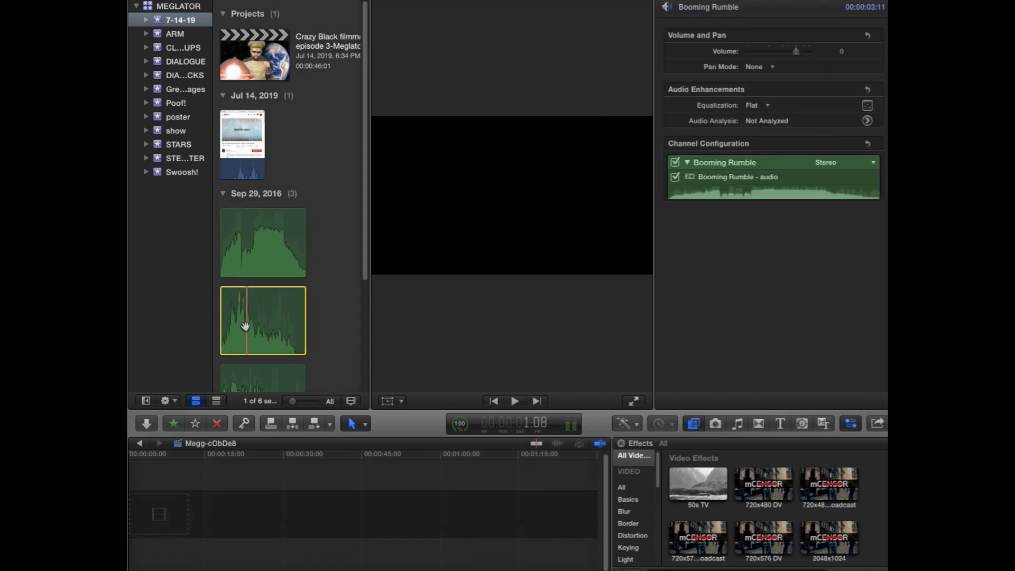
left_click(235, 324)
key("space")
Listen to the Sitcom Laughter 04 and meglator dialogue music clips in the 7-14-19 event.
scroll(234, 324, "down", 5)
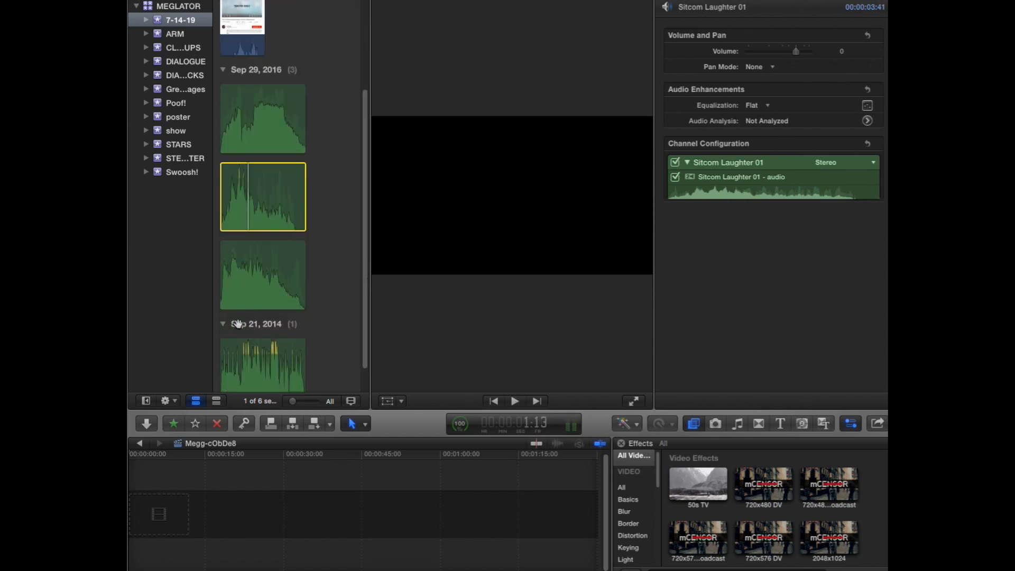
left_click(239, 268)
key("space")
key("space")
left_click(243, 365)
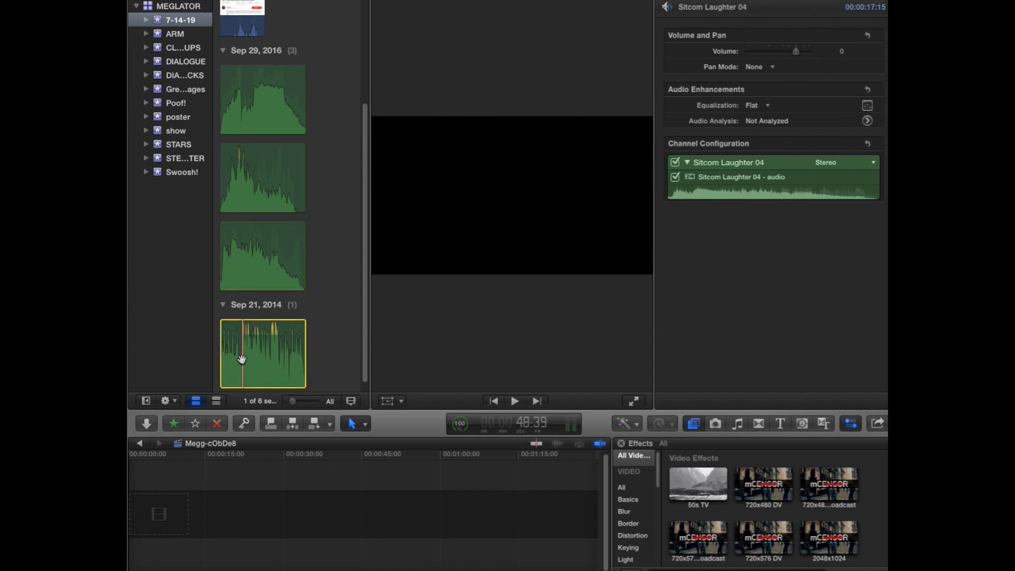
key("space")
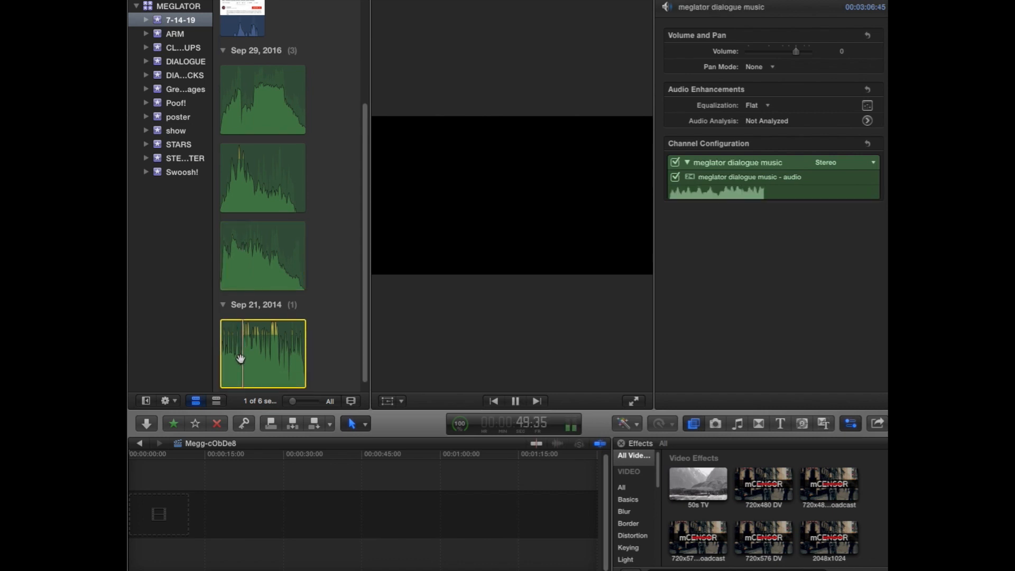
key("space")
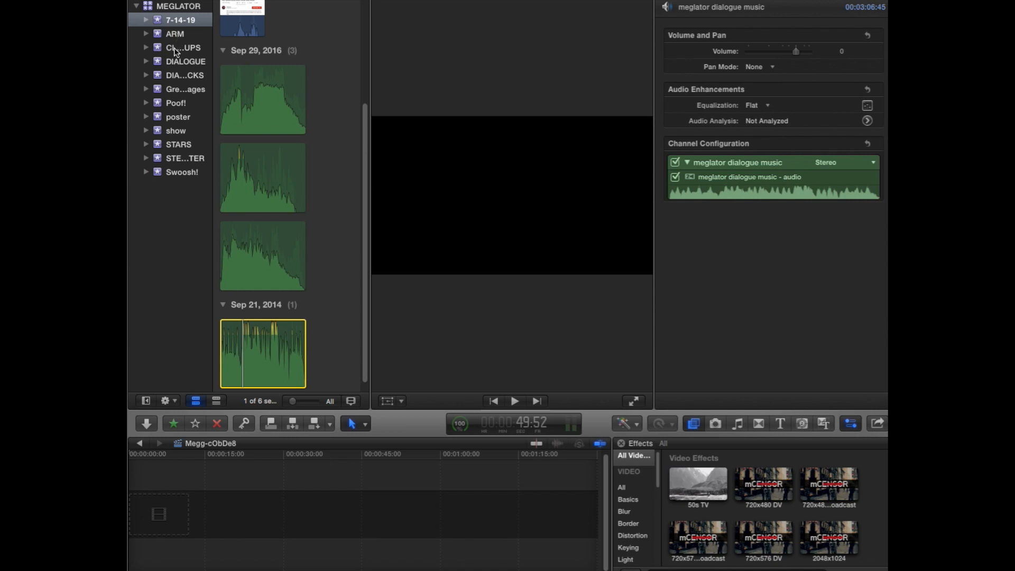
Play the two green-screen clips GOPR0003 and GOPR0004 in the CL...UPS event to review their footage.
left_click(186, 50)
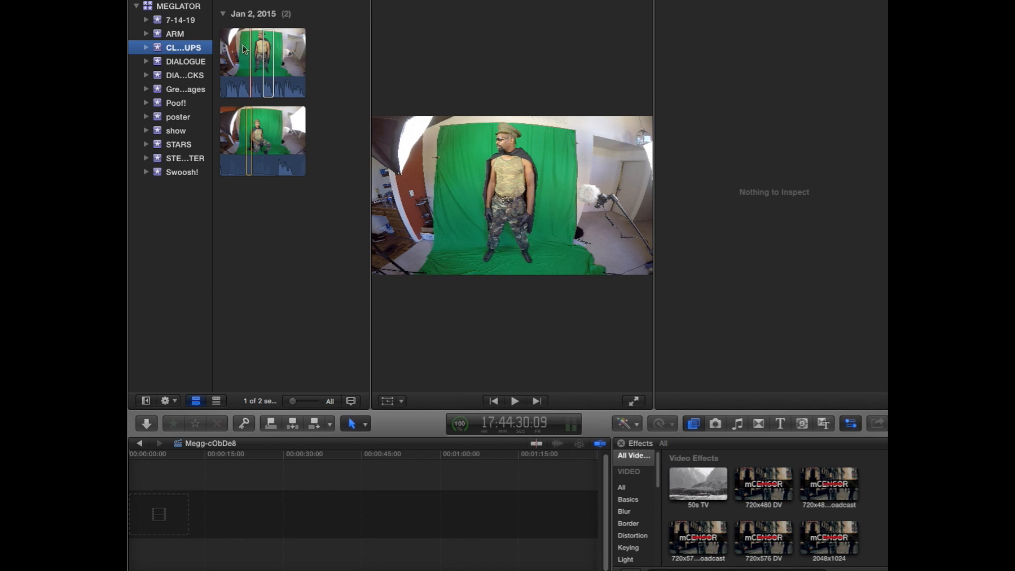
left_click(264, 52)
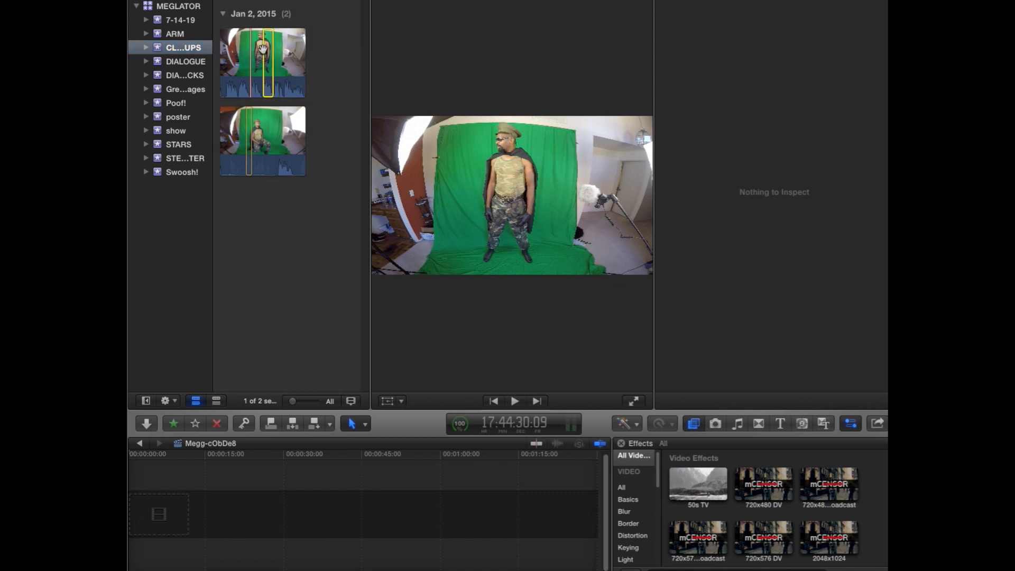
key("space")
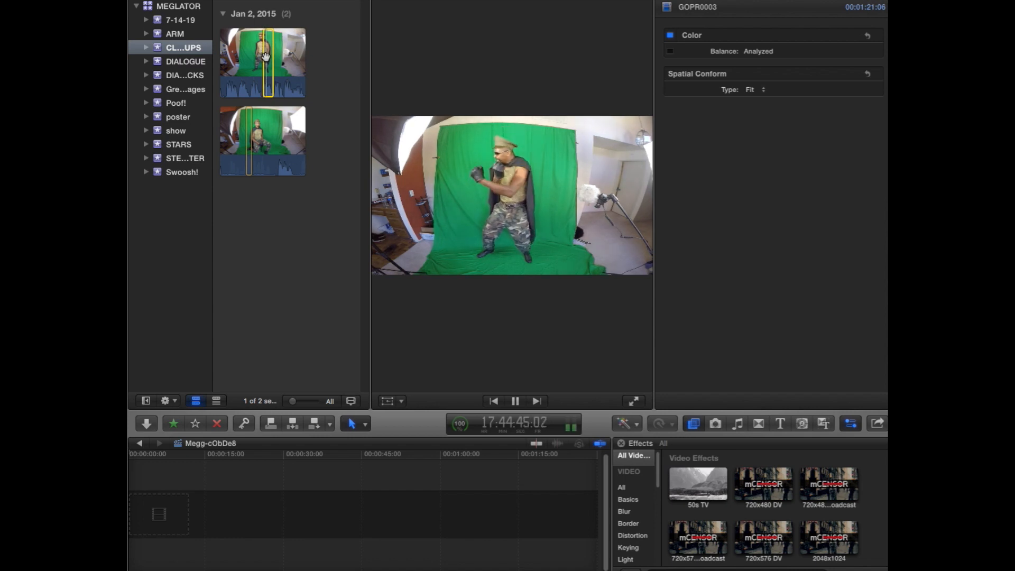
key("space")
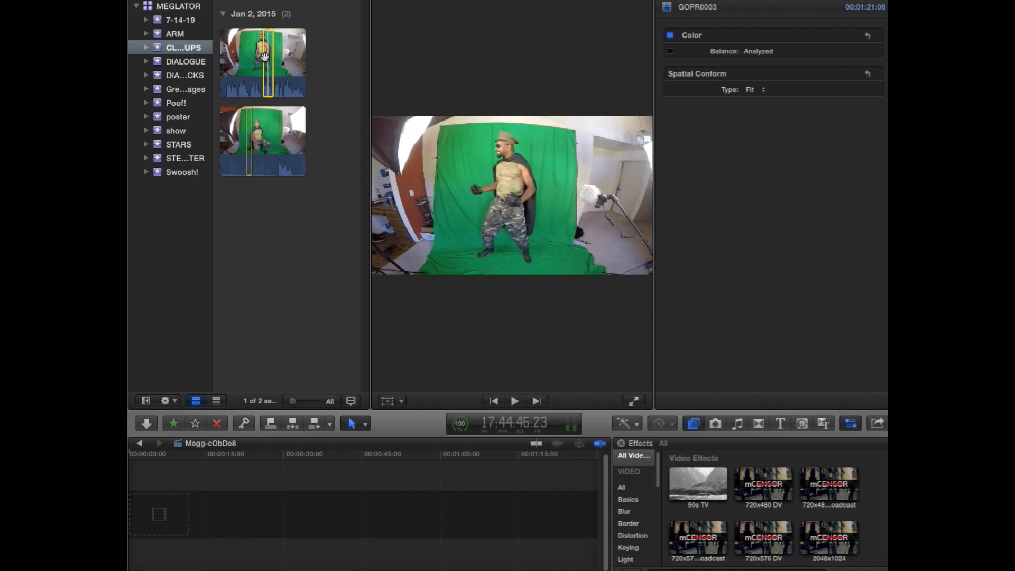
left_click(265, 137)
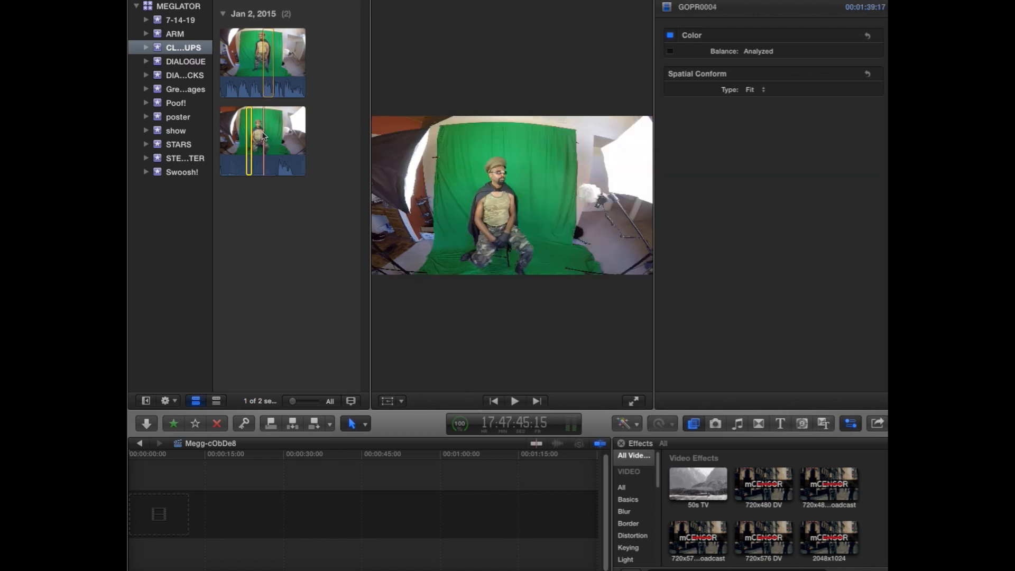
key("space")
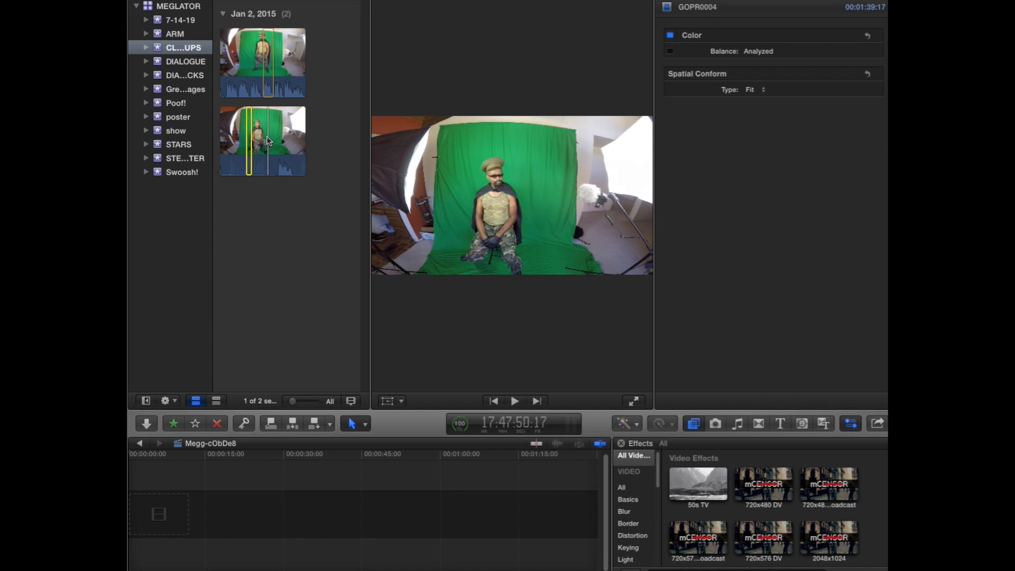
key("space")
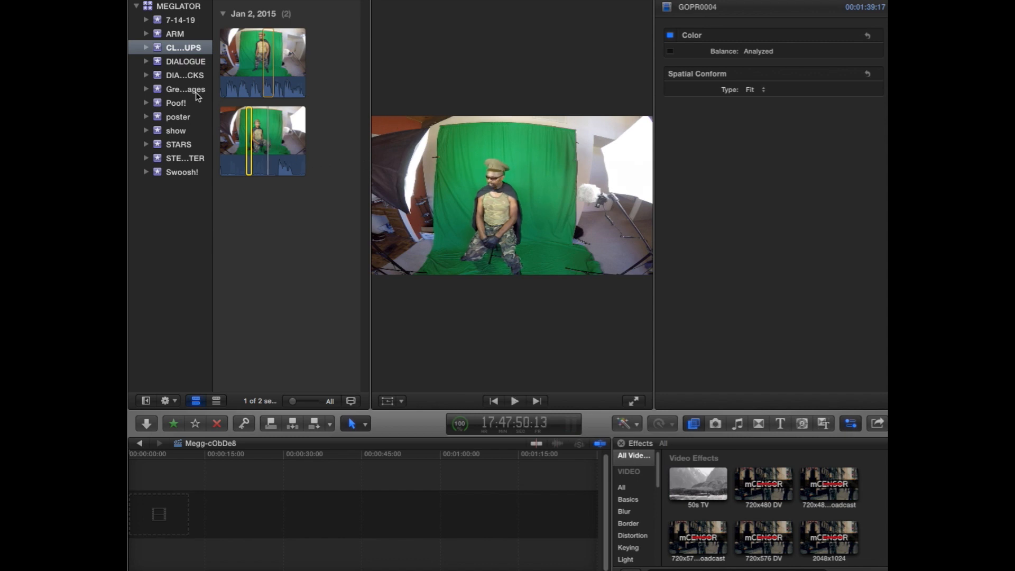
key("space")
key("space")
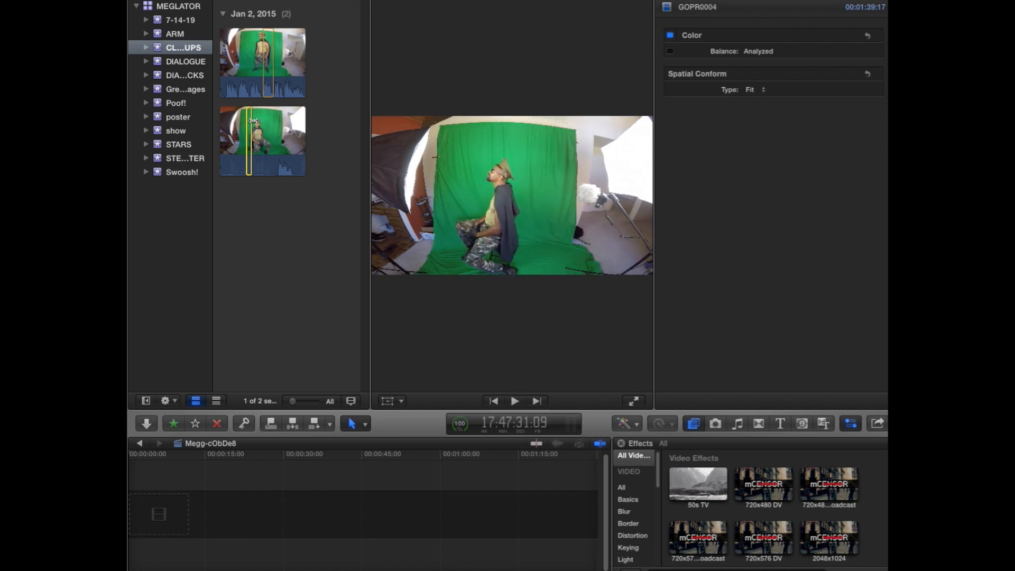
Select a range in the GOPR0004 clip, with its start at 17:47:15:10 and its end at about 17:47:46:00.
left_click_drag(253, 121, 283, 121)
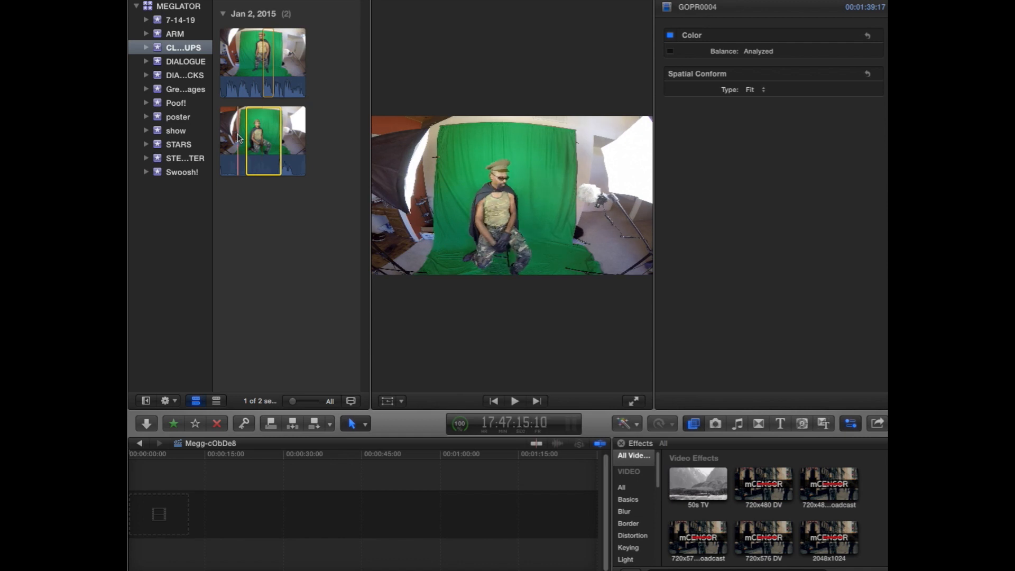
key("i")
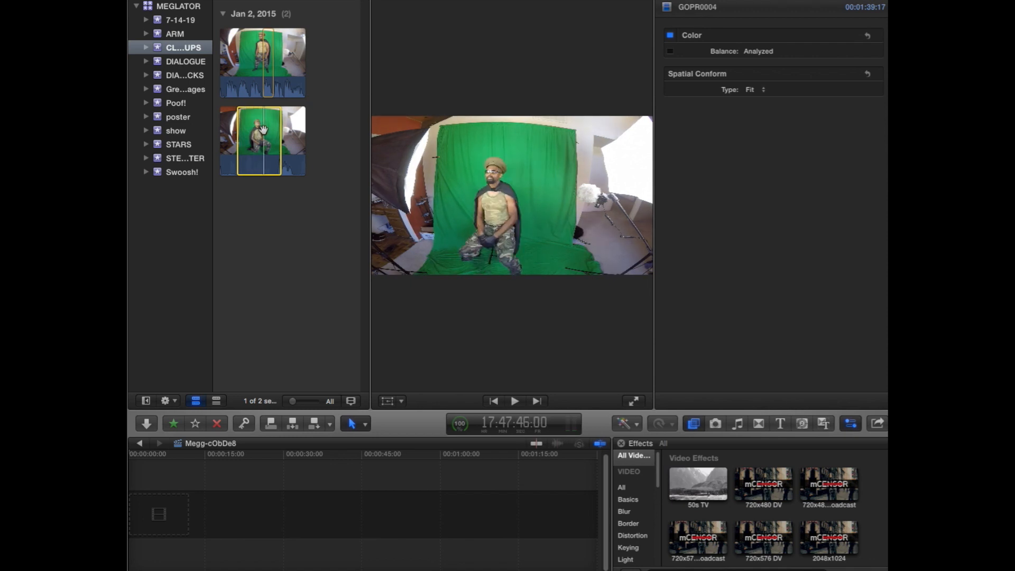
key("o")
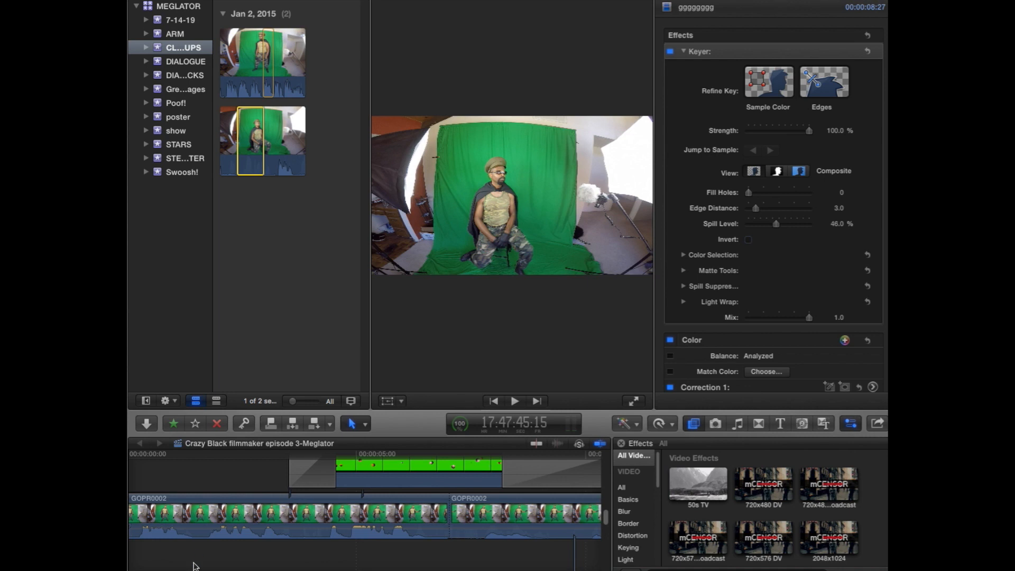
Add the marked GOPR0004 range to the end of the Crazy Black filmmaker episode 3-Meglator timeline.
left_click(365, 558)
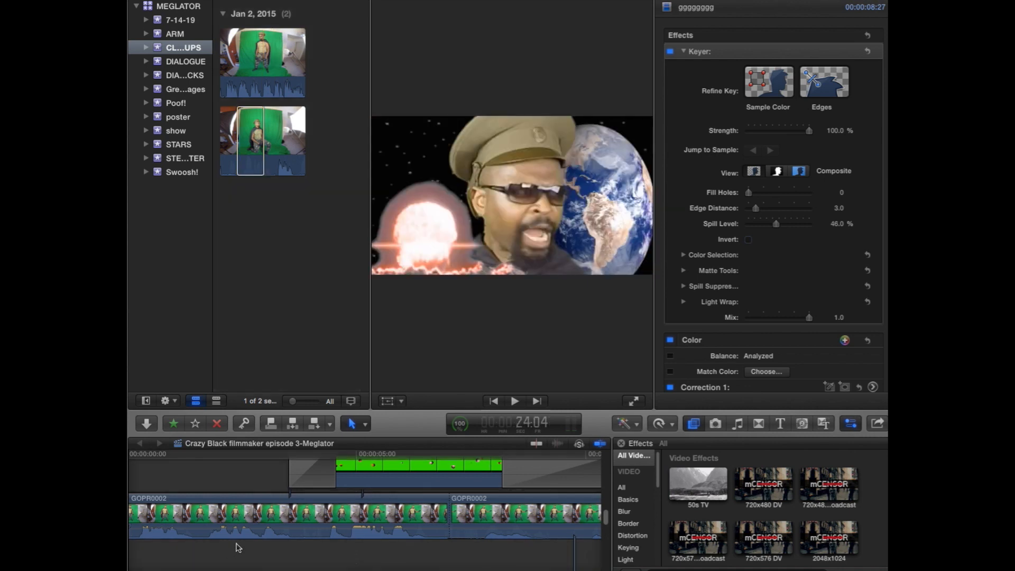
scroll(238, 546, "up", 10)
scroll(238, 545, "right", 20)
left_click(496, 461)
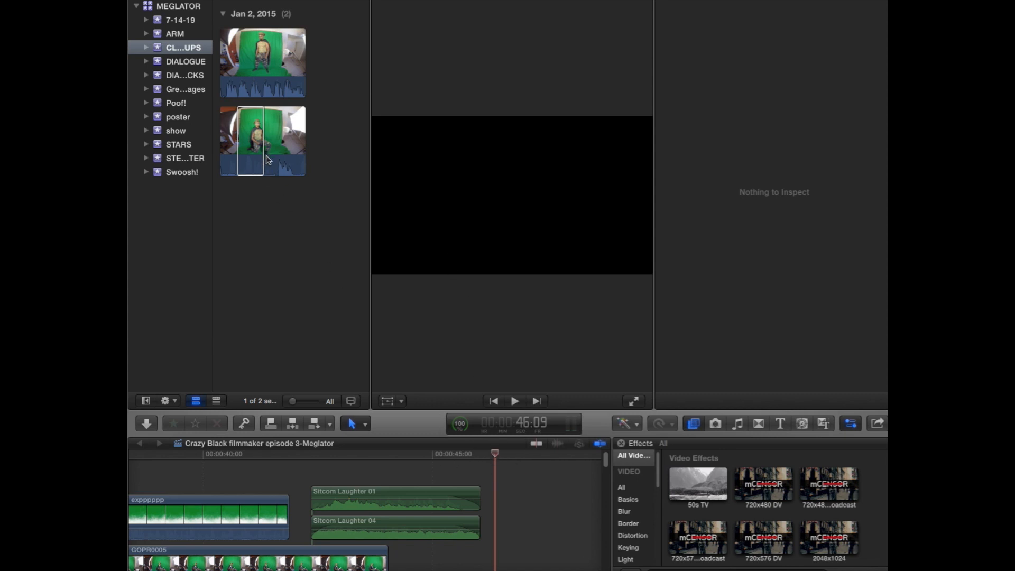
left_click(245, 138)
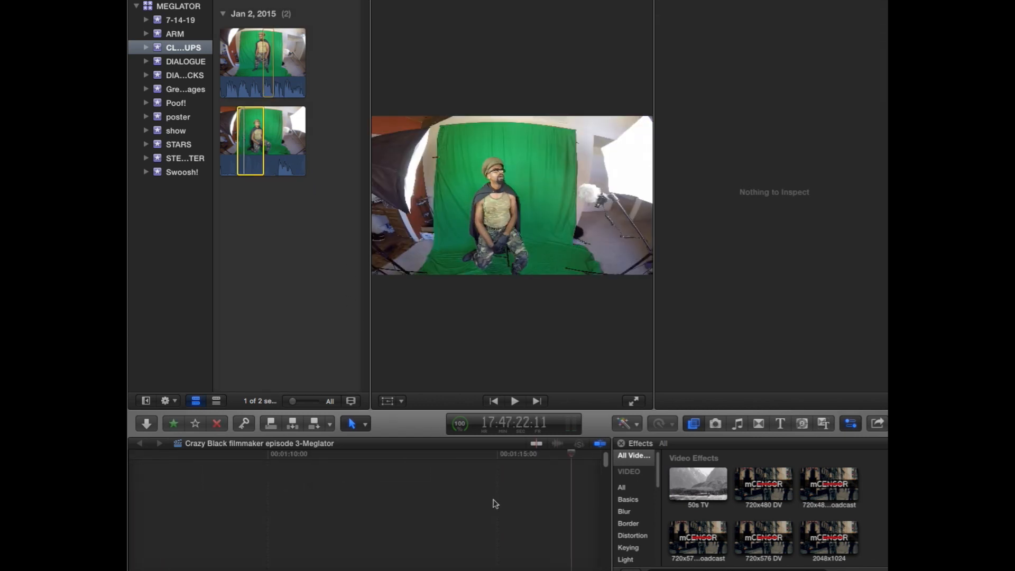
scroll(502, 501, "down", 5)
scroll(497, 502, "down", 5)
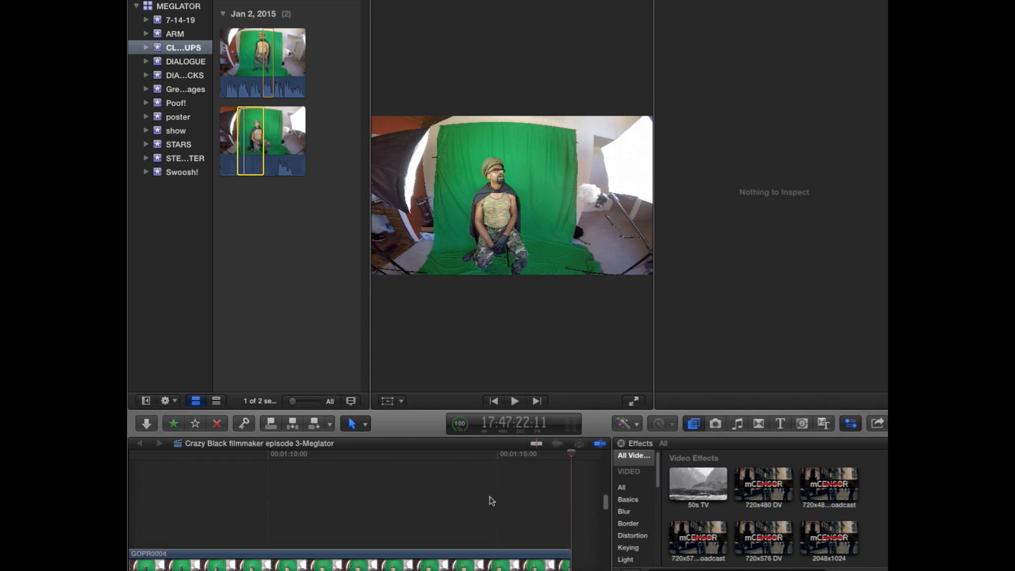
Play the added GOPR0004 timeline clip around 1:12:07 to find the moment for a close-up.
left_click(407, 454)
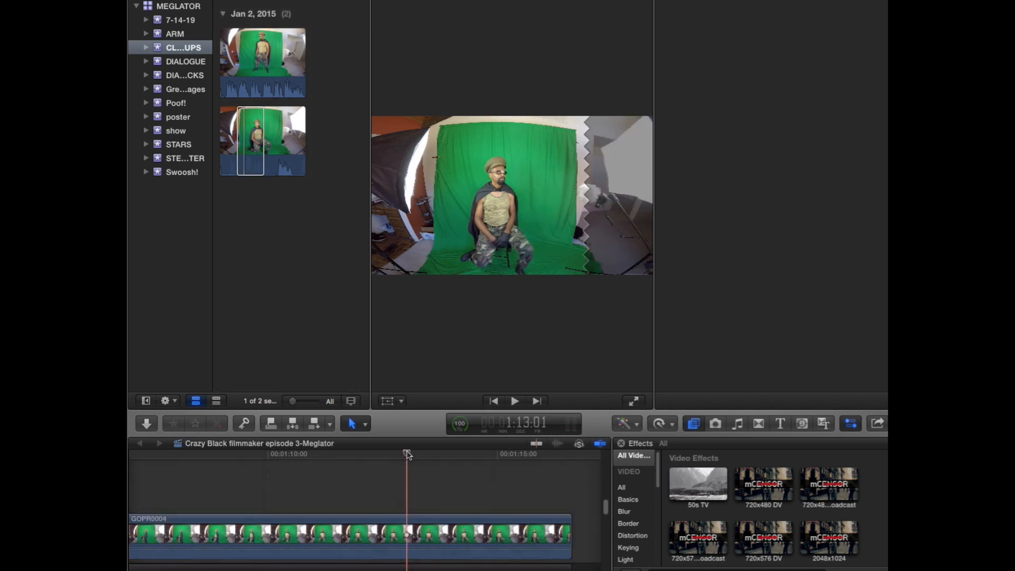
left_click(374, 454)
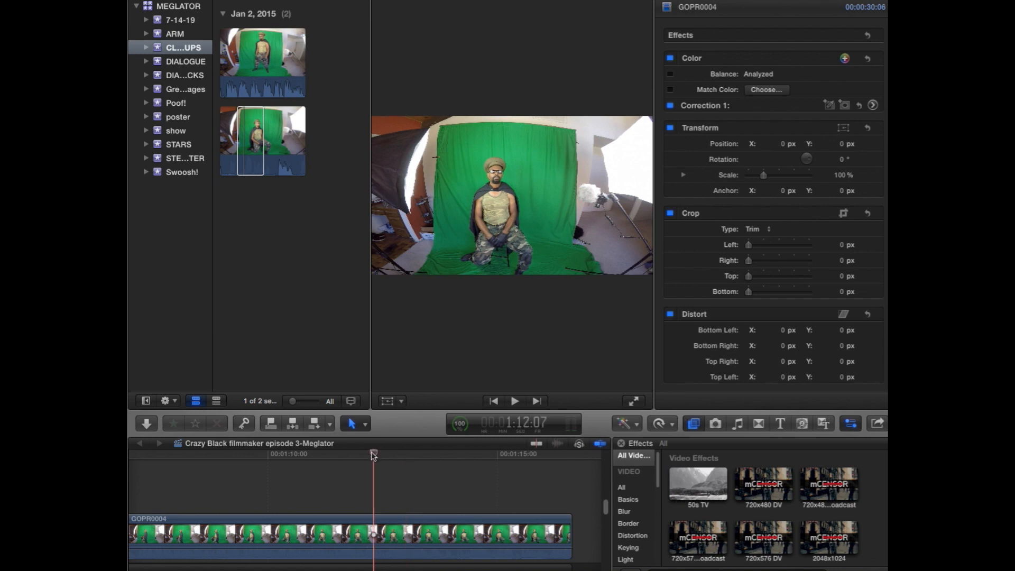
key("space")
key("space")
left_click(356, 454)
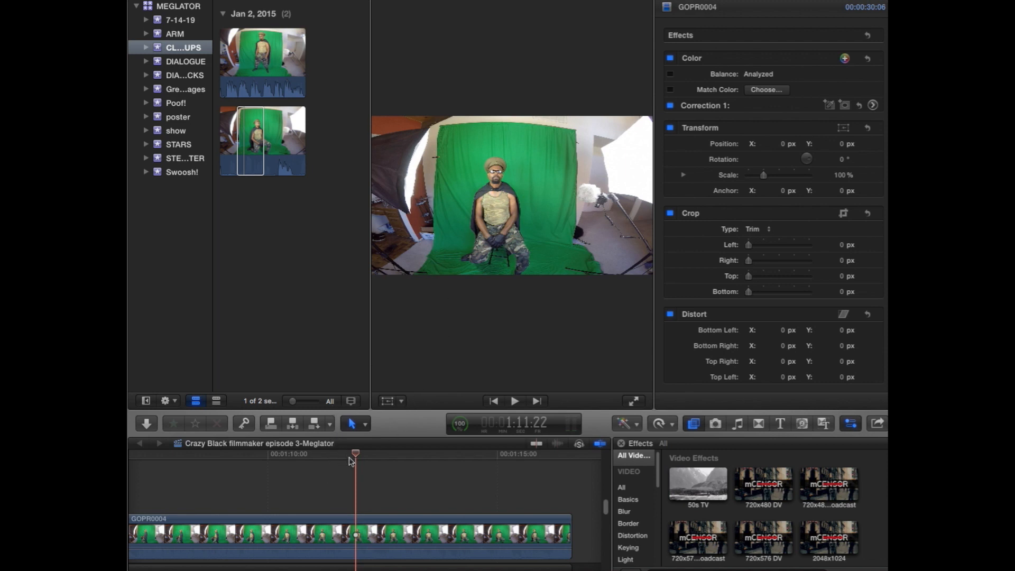
Try splitting the added GOPR0004 clip at about 1:11:20, and undo the cut.
left_click(356, 534)
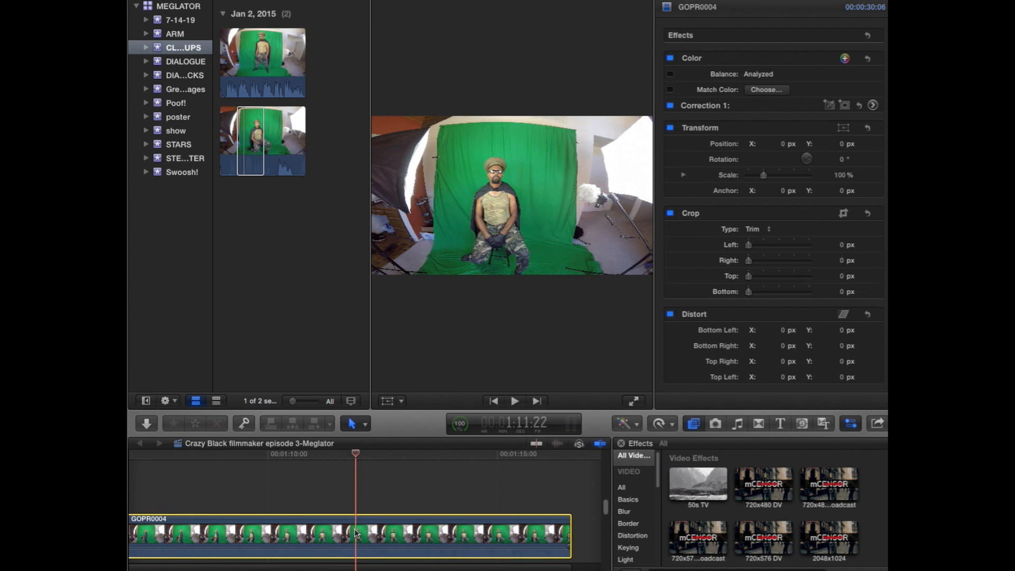
key("j")
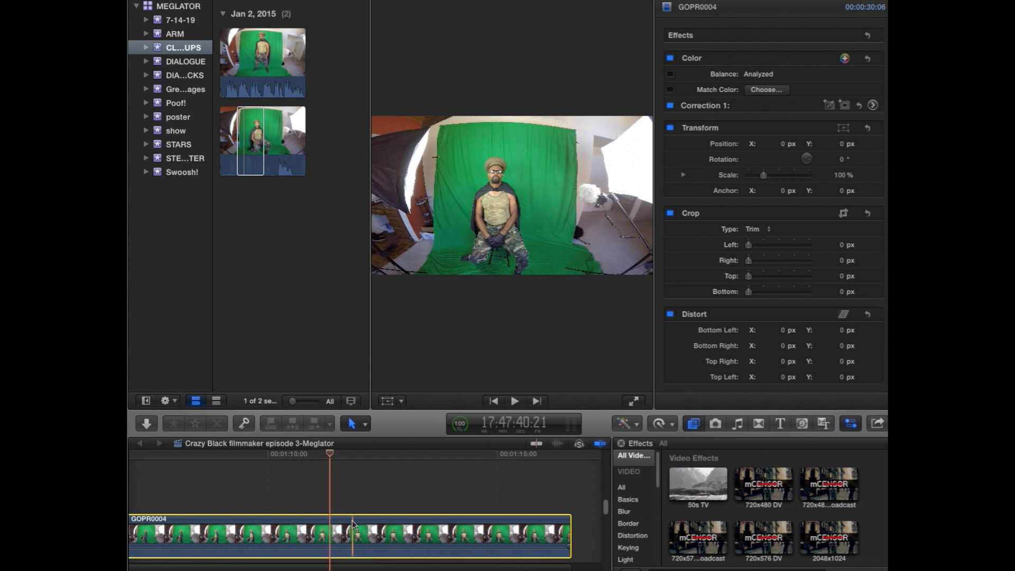
key("super+b")
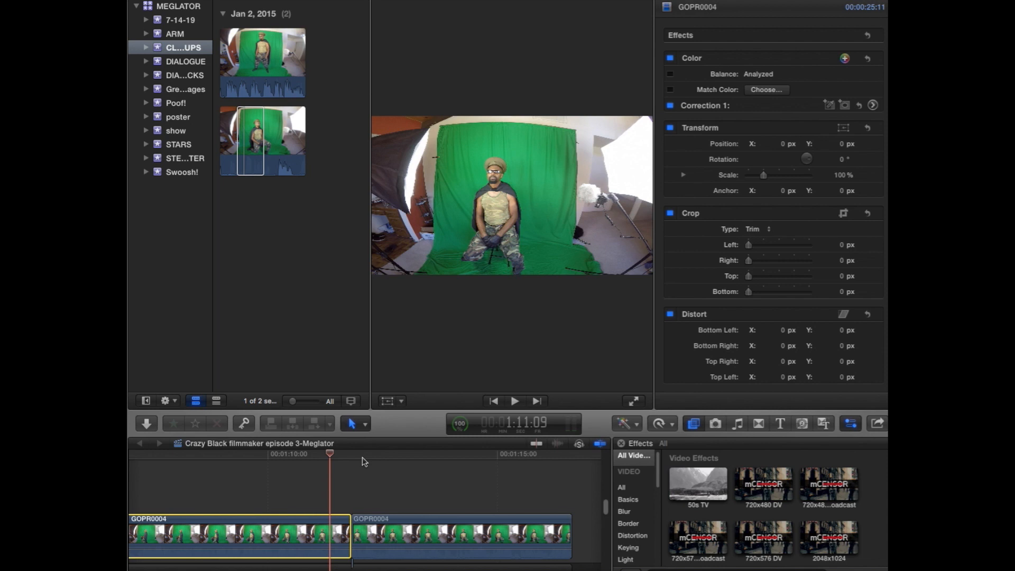
key("super+z")
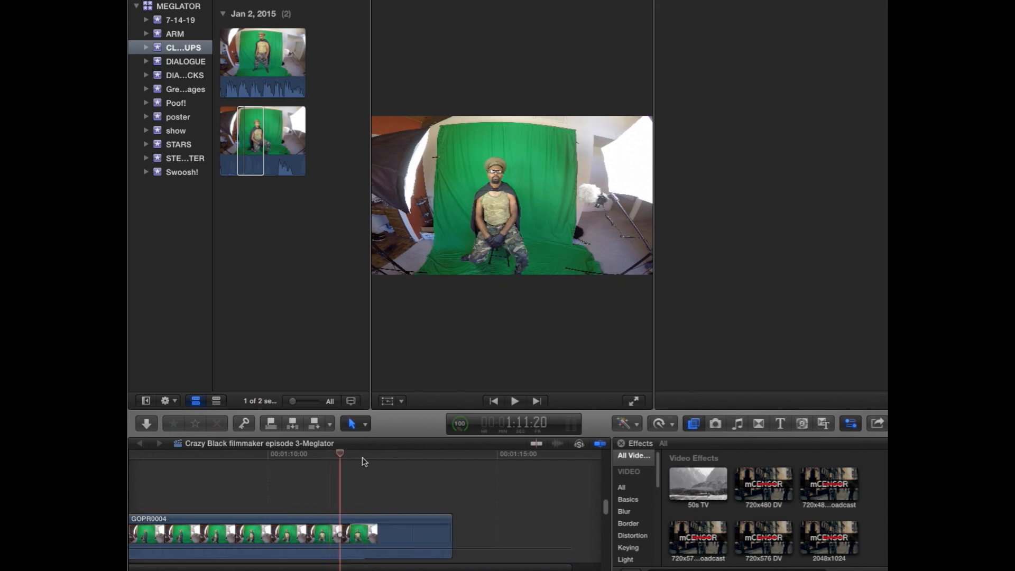
Split the GOPR0004 timeline clip at 1:11:14 and 1:12:05 to isolate a short segment.
left_click(341, 456)
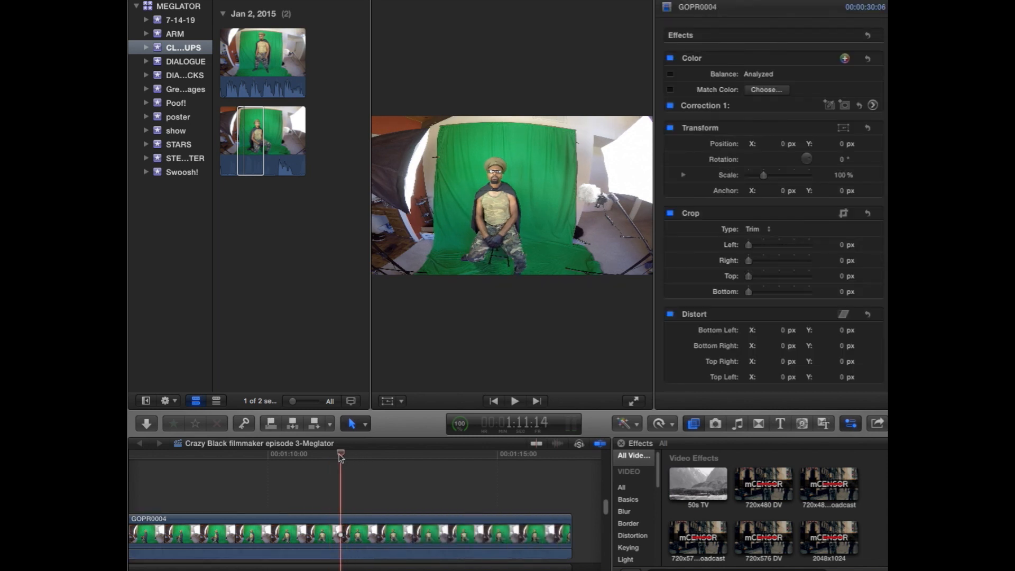
left_click(341, 537)
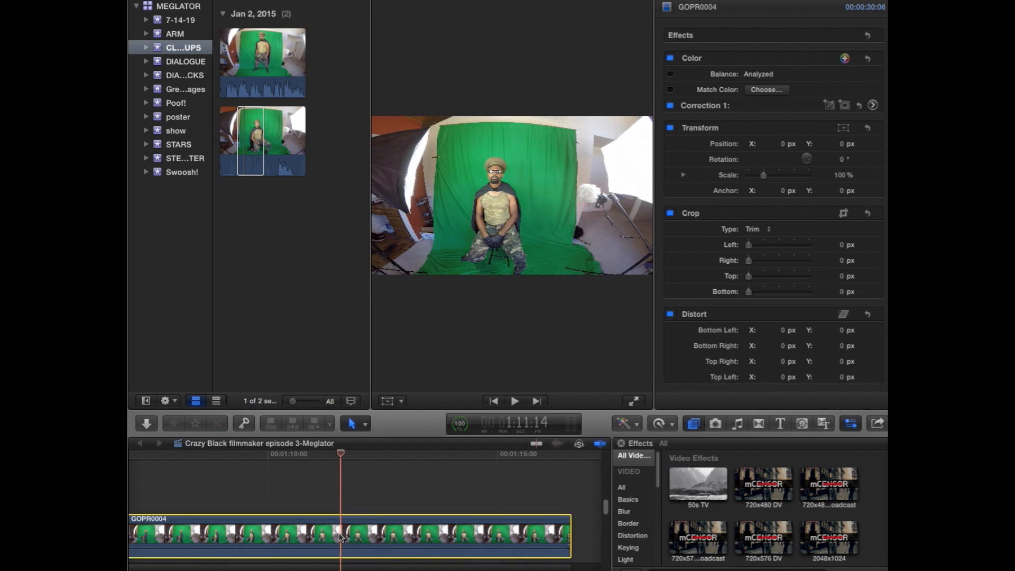
key("super+b")
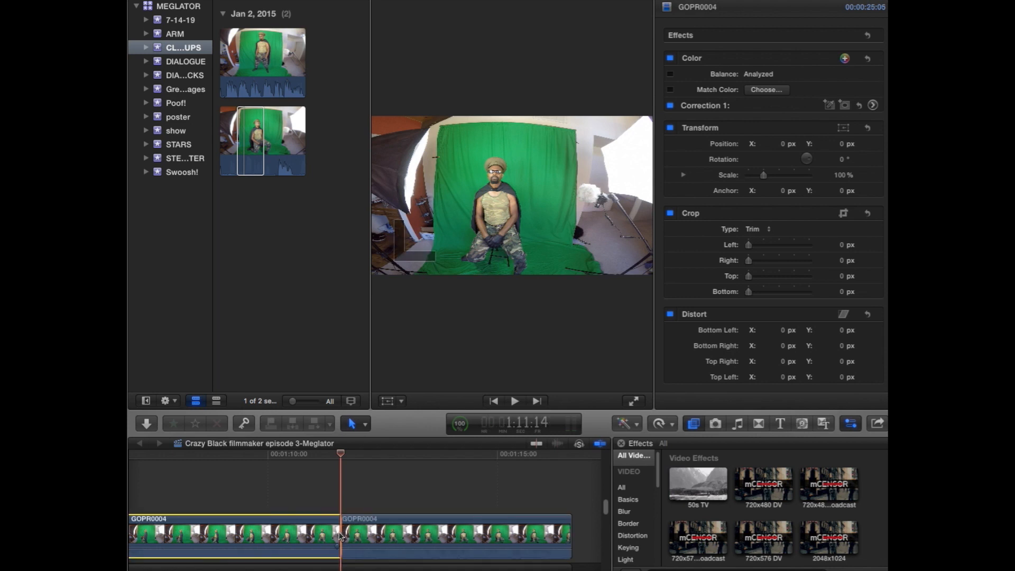
left_click(371, 460)
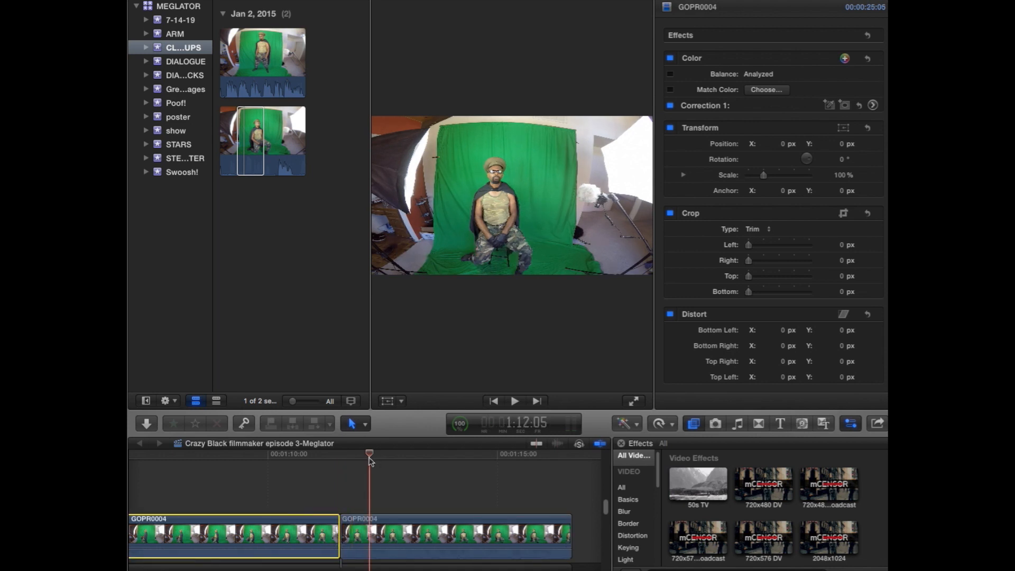
left_click(374, 541)
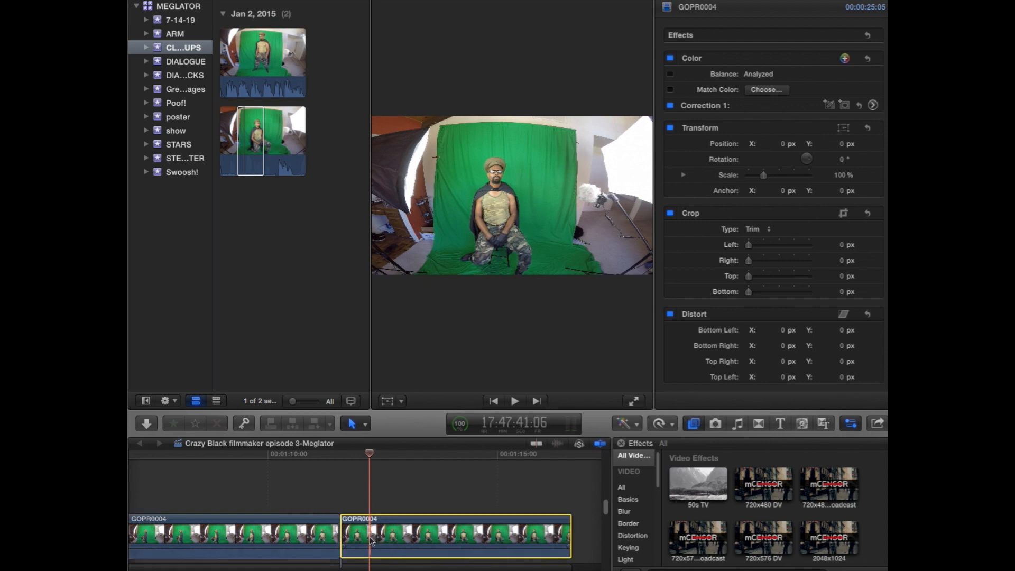
key("super+b")
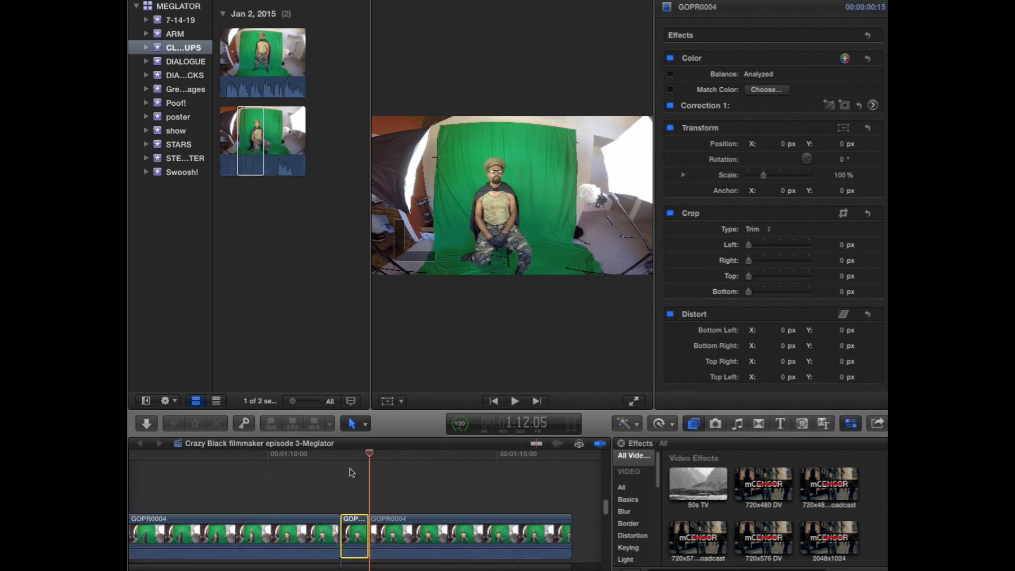
Try stretching the short GOPR0004 segment's picture vertically to about 254% with Transform and repositioning it in the frame.
left_click(355, 461)
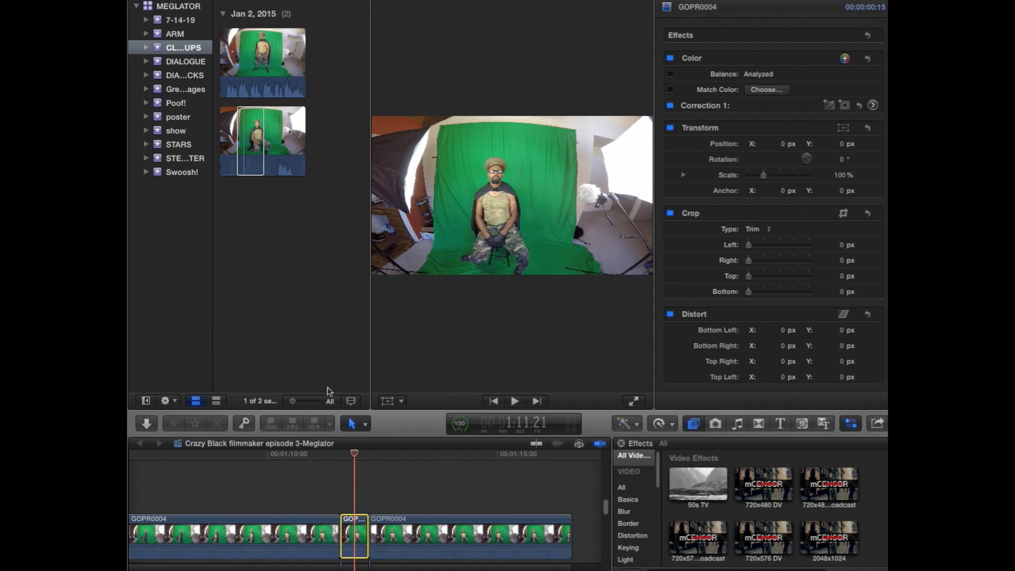
left_click(404, 402)
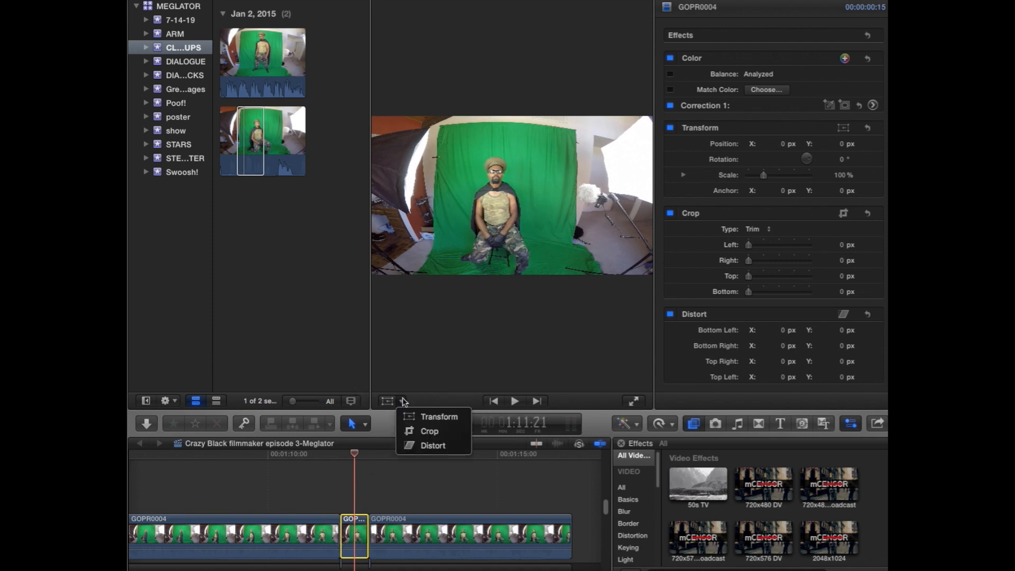
left_click(432, 418)
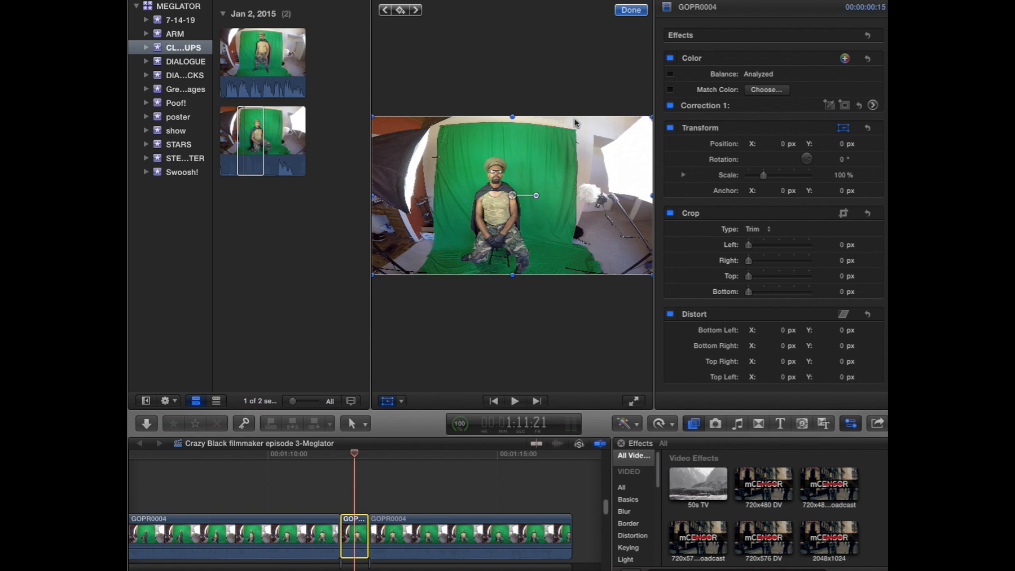
left_click_drag(513, 116, 513, 34)
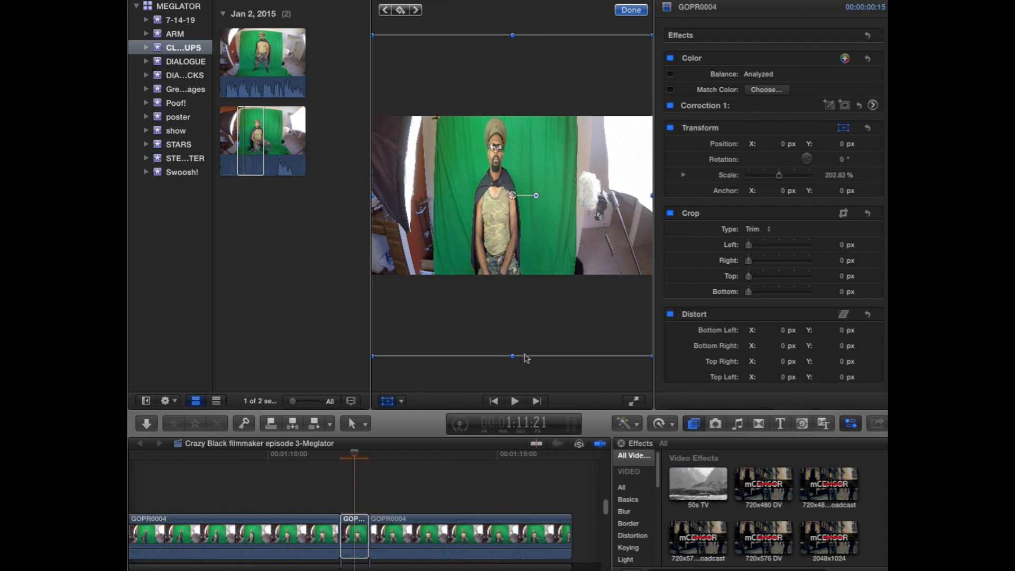
left_click_drag(512, 356, 513, 397)
left_click_drag(527, 194, 502, 184)
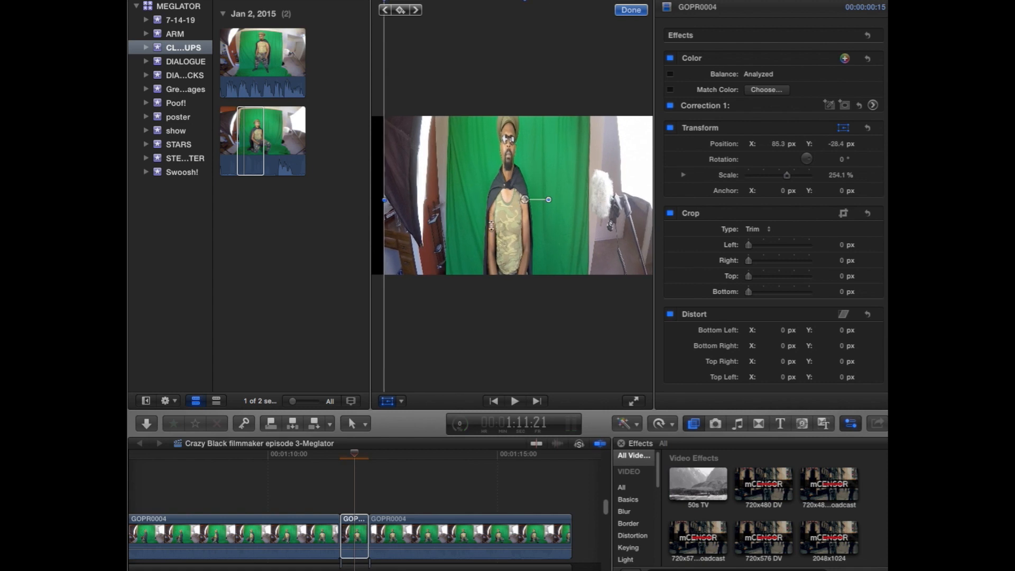
Undo the scaling and repositioning of the short GOPR0004 segment.
key("super+z")
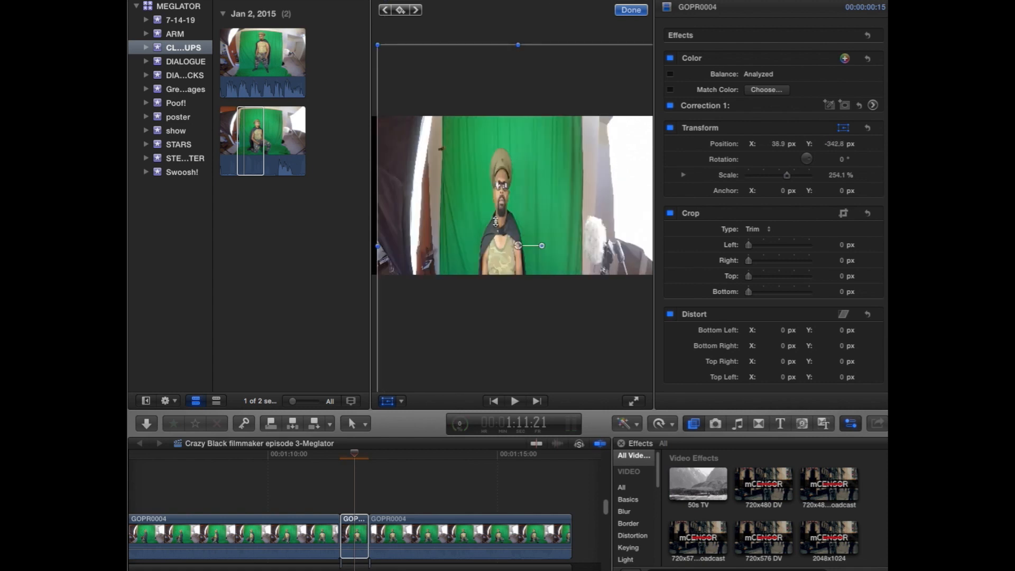
key("super+z")
key("super+z")
key("super+z")
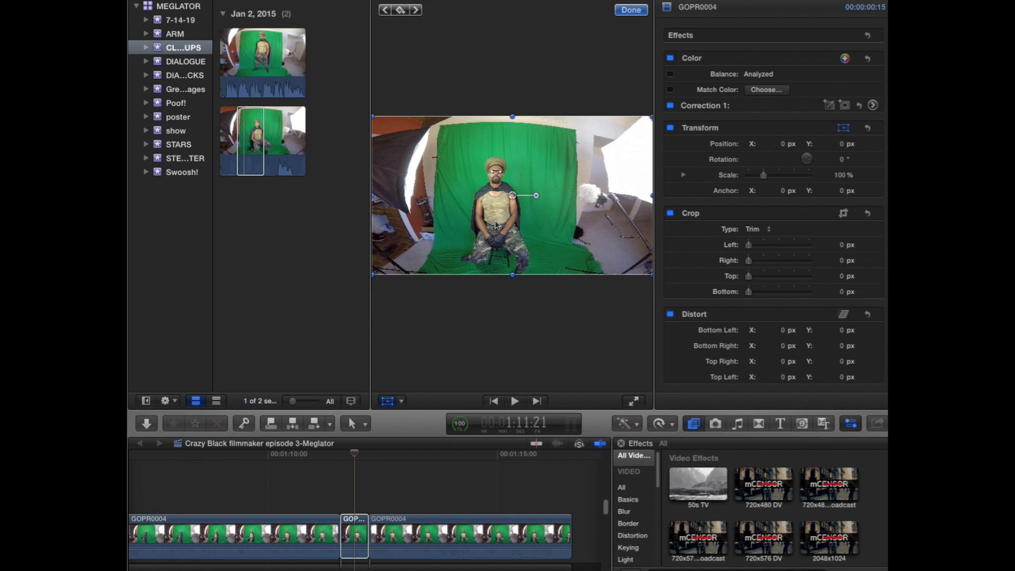
Trim the short segment's picture to the head and shoulders, cropping about 624 px left, 853 px right, 224 px top and 512 px bottom.
left_click(349, 559)
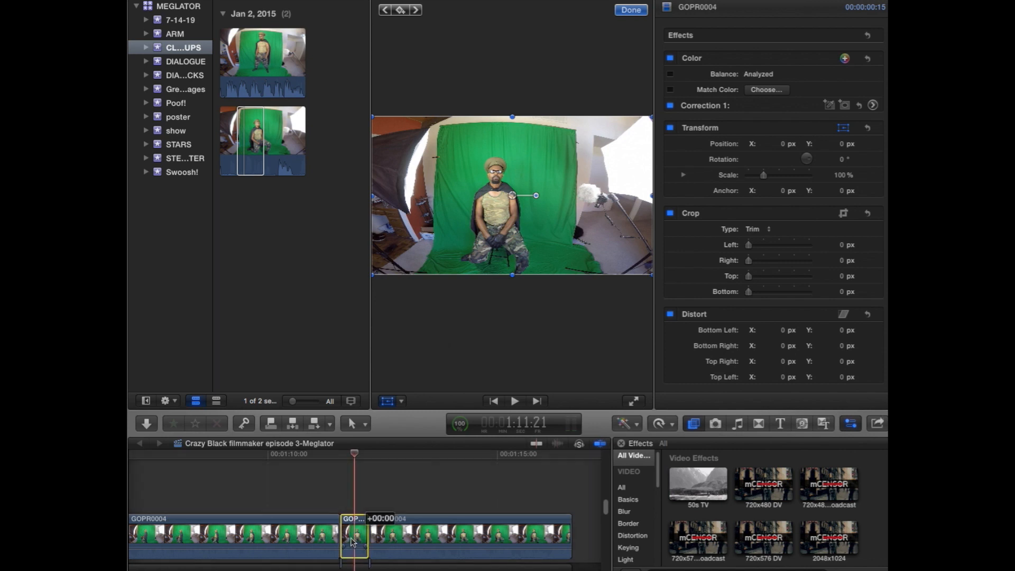
left_click(402, 401)
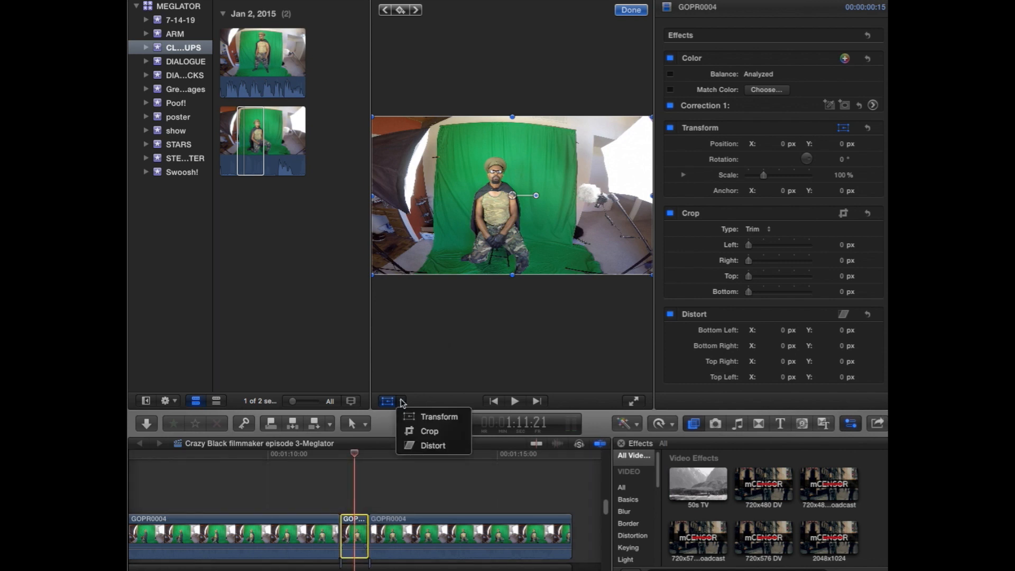
left_click(418, 433)
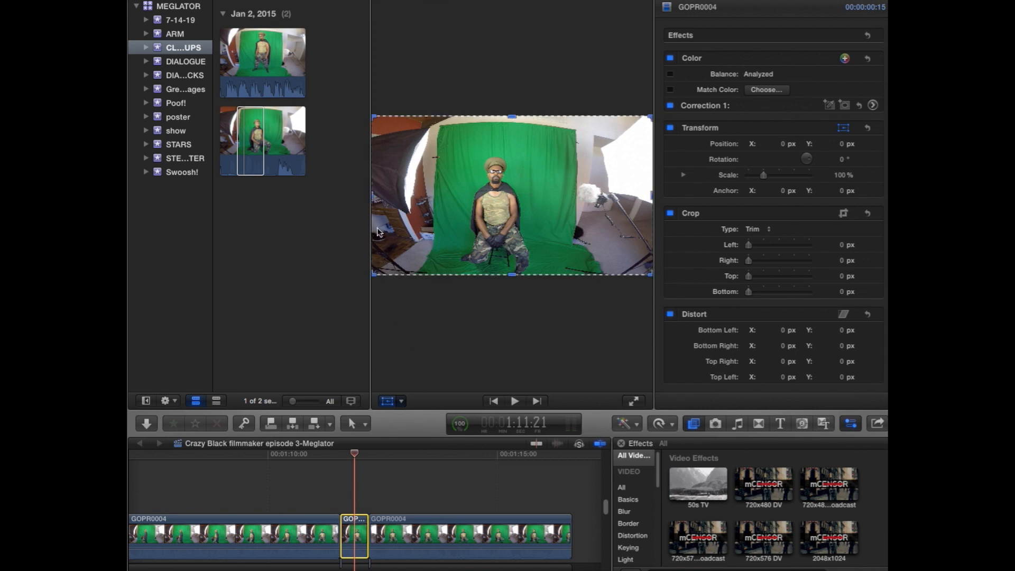
left_click_drag(374, 200, 462, 210)
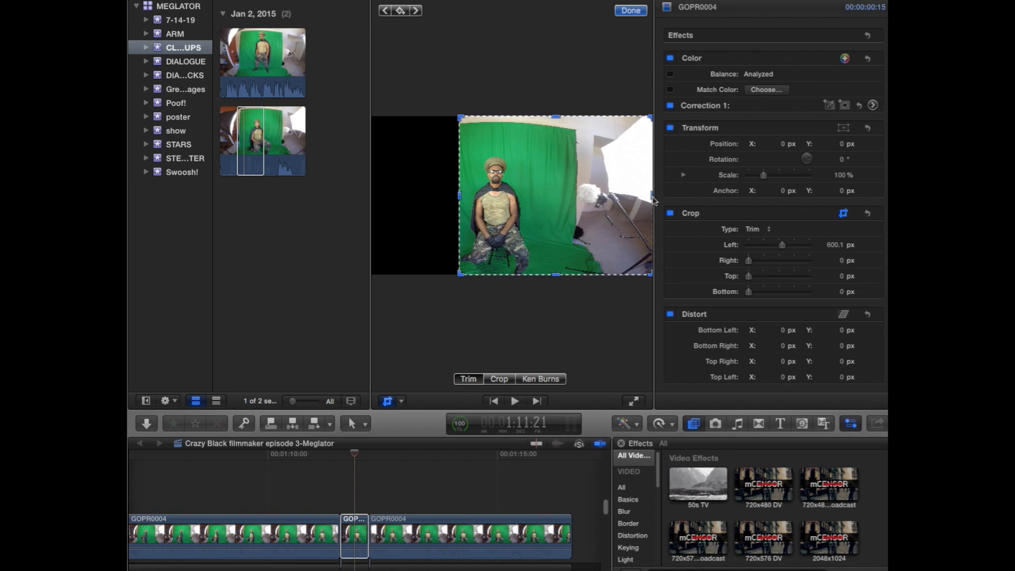
left_click_drag(651, 197, 536, 211)
left_click_drag(497, 275, 490, 205)
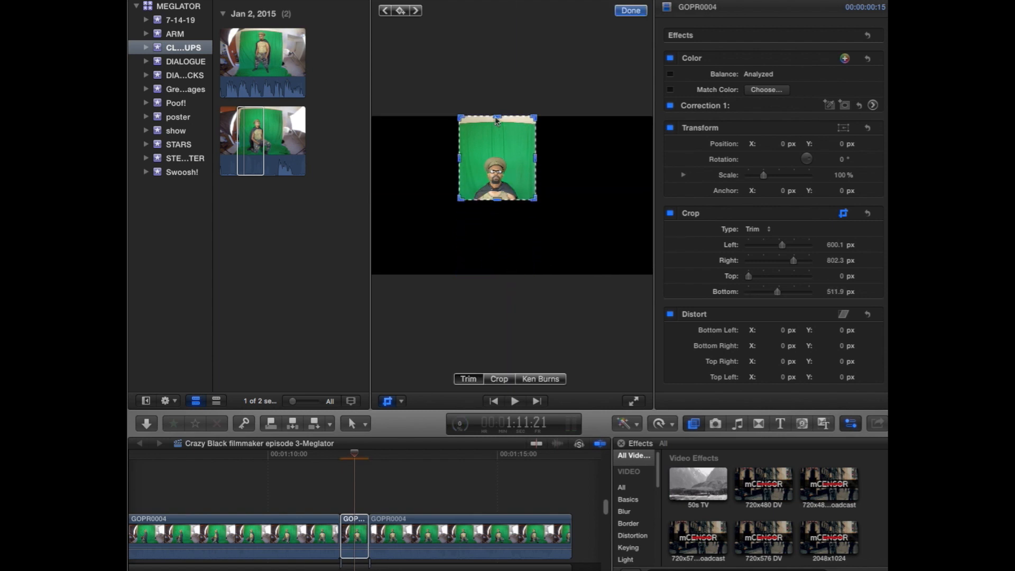
left_click_drag(497, 119, 529, 177)
left_click_drag(460, 176, 464, 176)
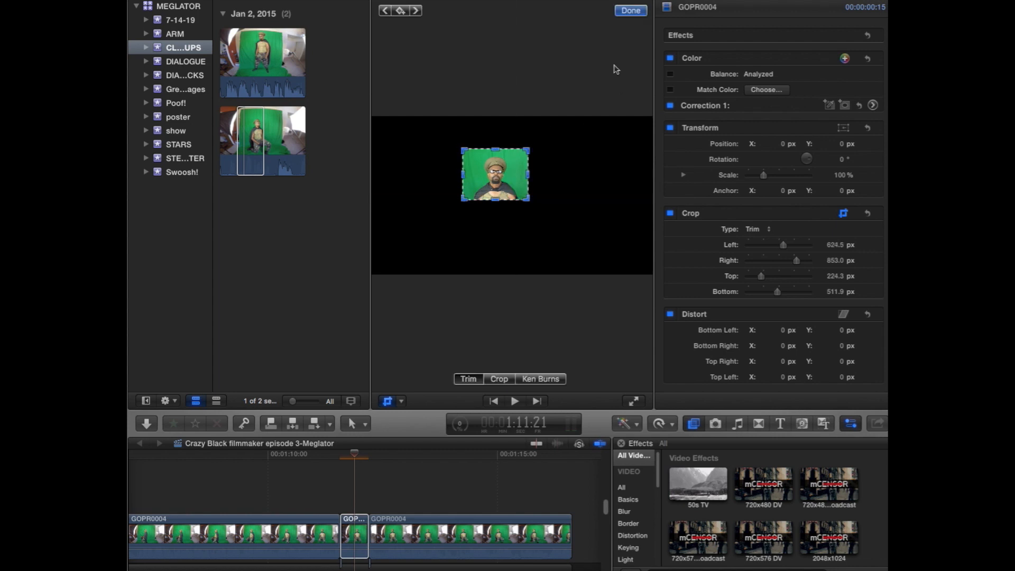
left_click(622, 12)
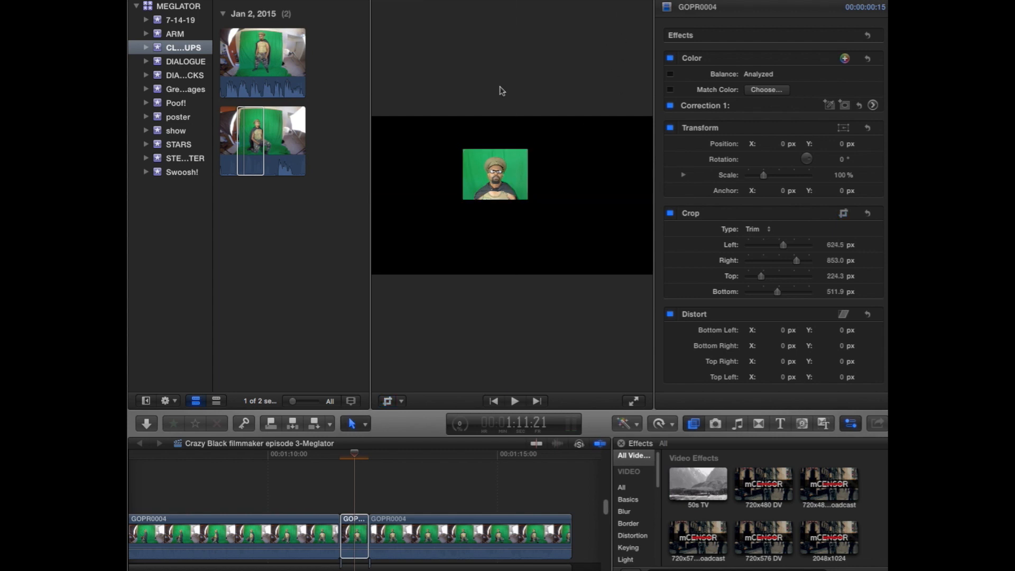
Scale the cropped segment to about 818% with Transform and position it at about X 689, Y -1192 so the face fills the frame.
left_click(362, 522)
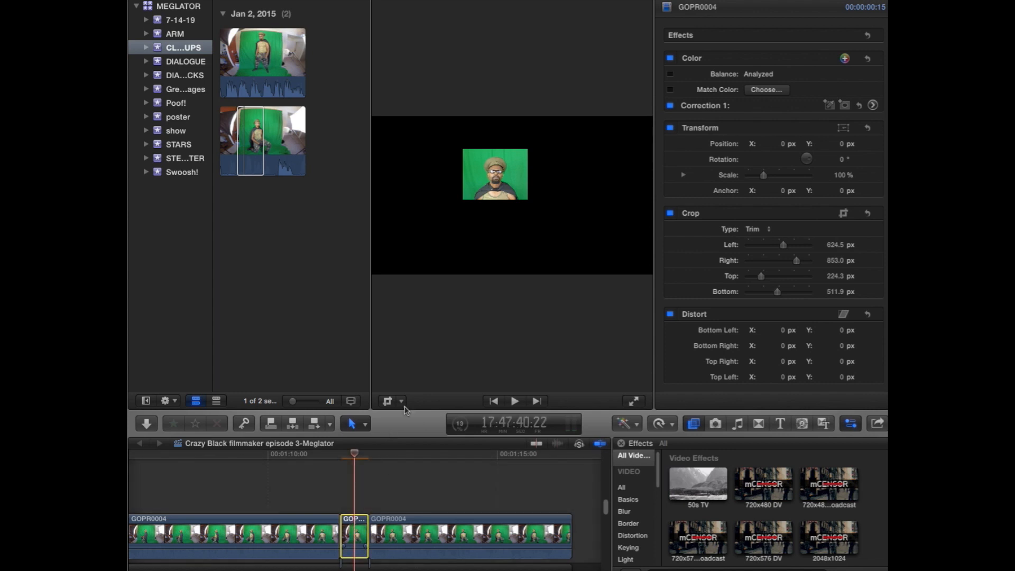
left_click(401, 402)
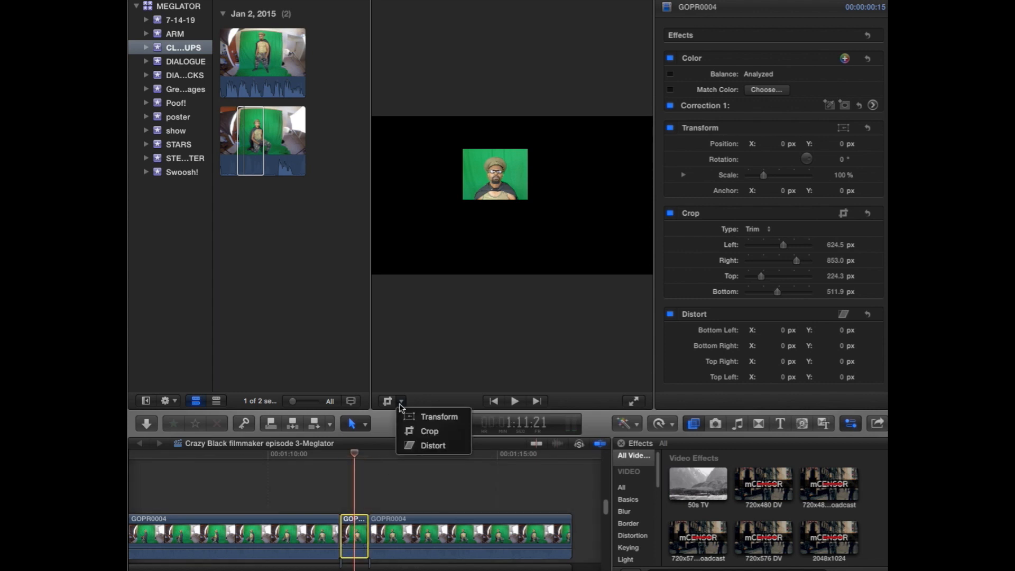
left_click(415, 418)
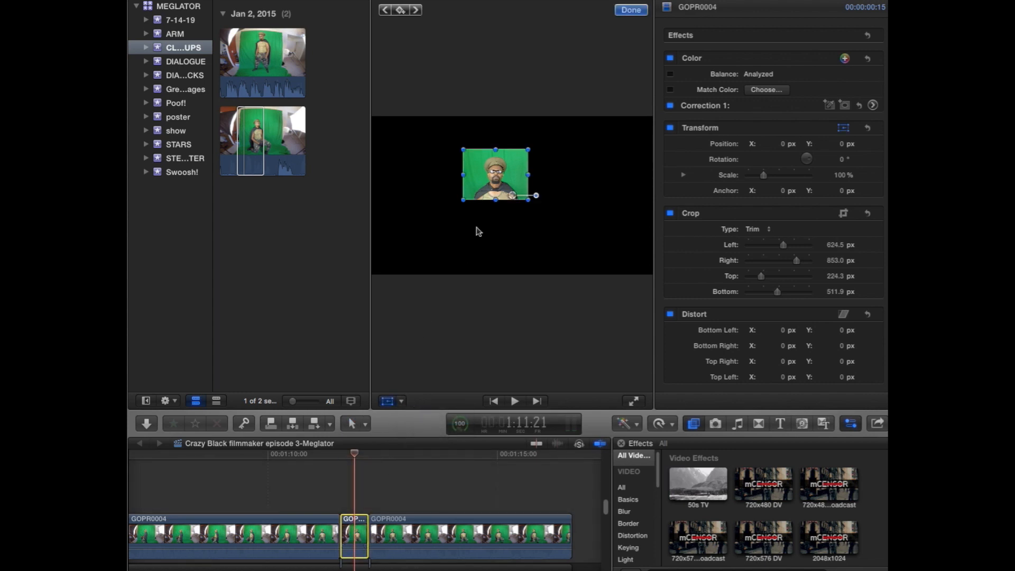
left_click_drag(495, 201, 503, 231)
left_click_drag(507, 172, 508, 315)
left_click_drag(529, 165, 622, 182)
left_click_drag(530, 206, 610, 235)
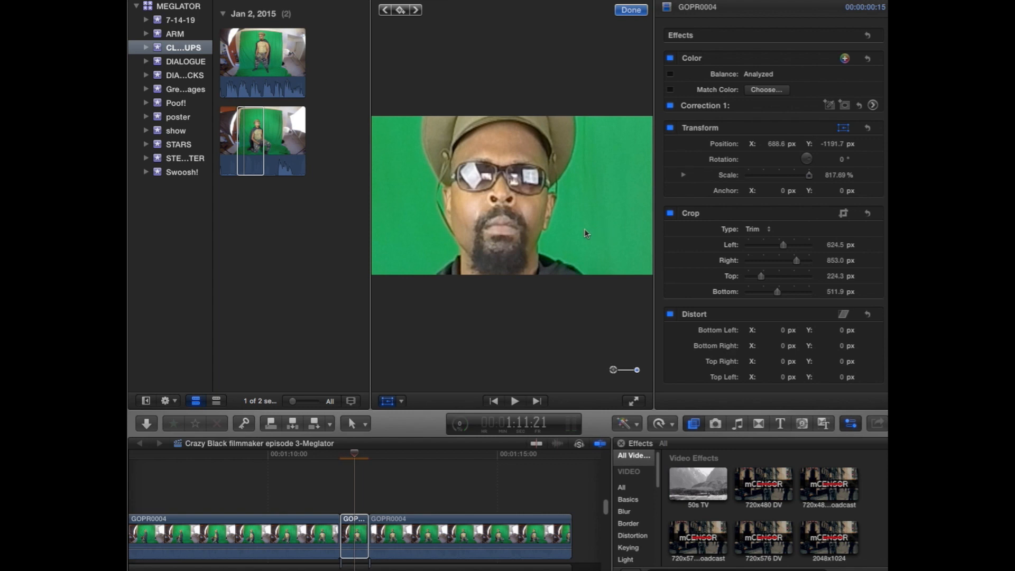
Finish the Transform edit and play the timeline across the cut to the enlarged GOPR0004 close-up.
left_click(636, 16)
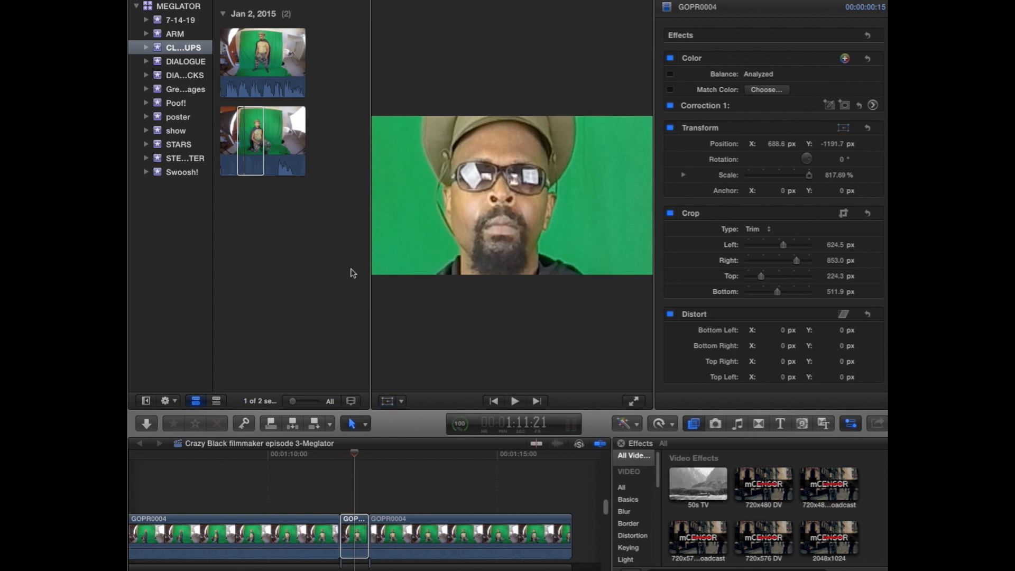
left_click(331, 455)
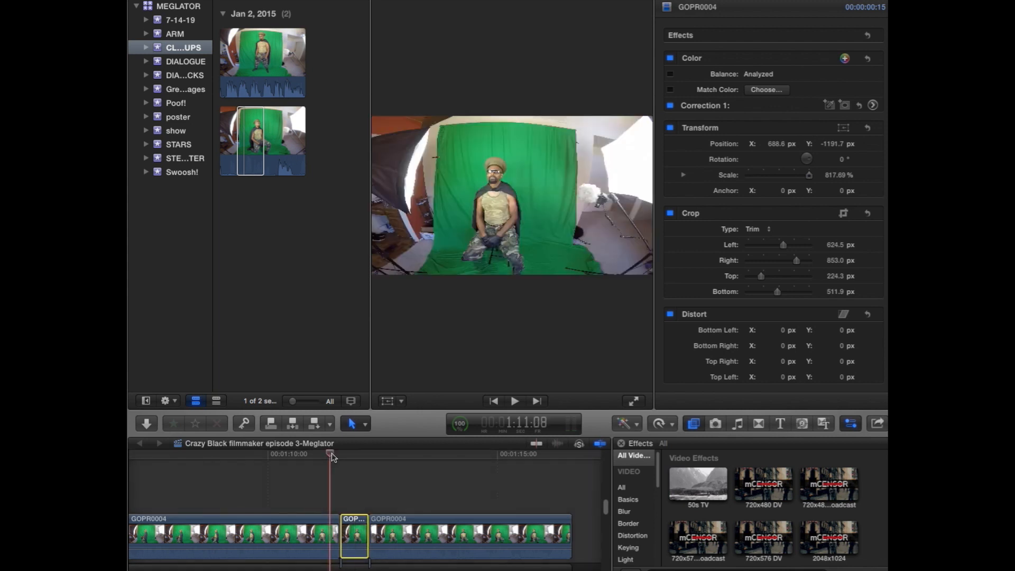
key("space")
key("space")
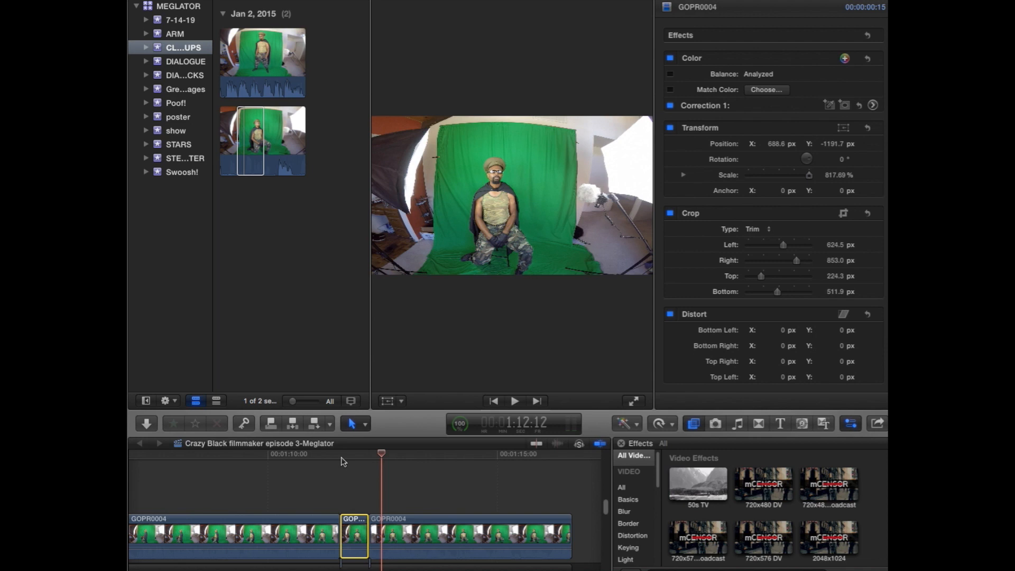
left_click(344, 462)
key("l")
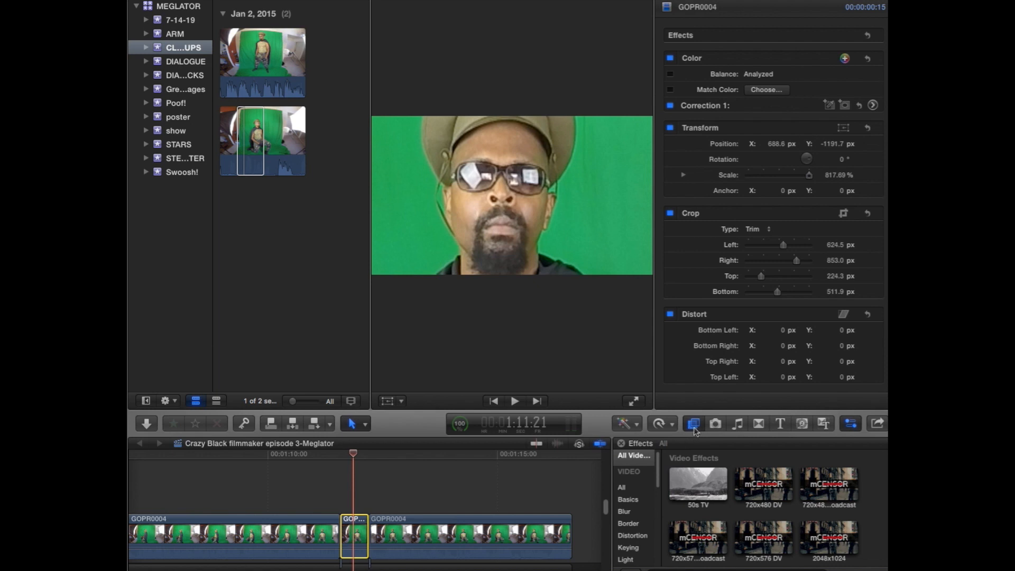
Search the video effects for "ke" and apply the Keyer effect to the short GOPR0004 close-up segment.
left_click(714, 425)
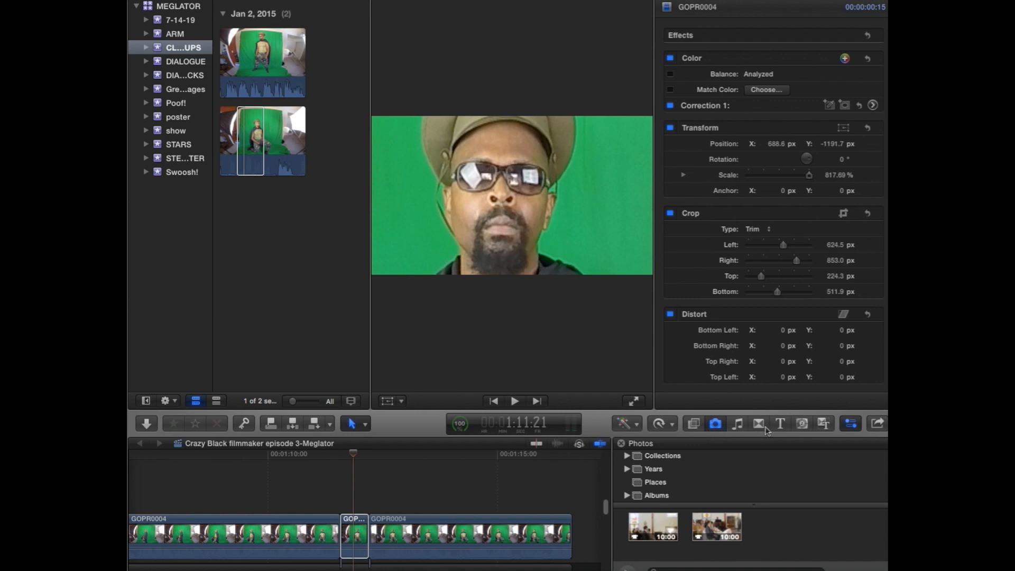
left_click(695, 425)
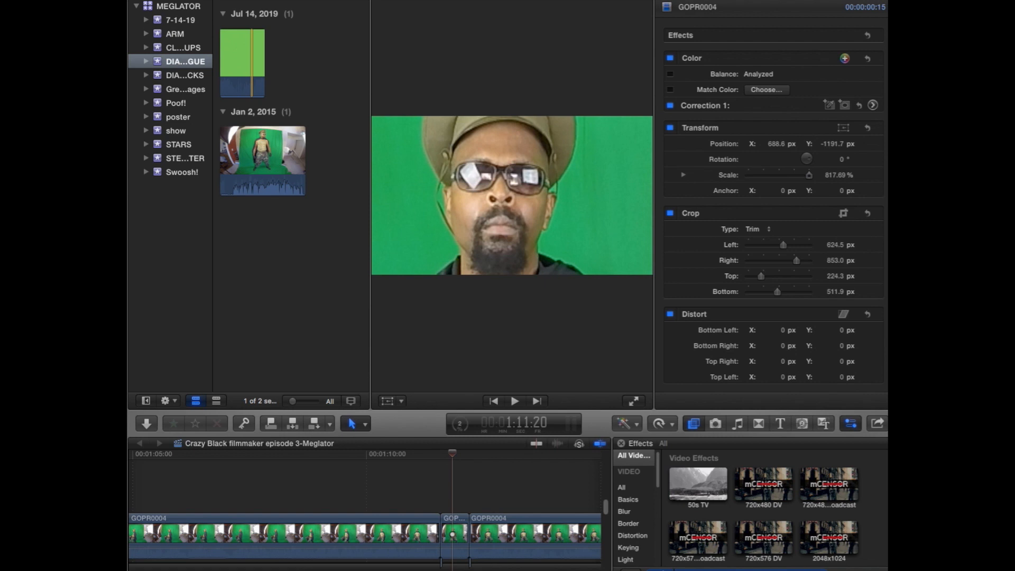
type("ke")
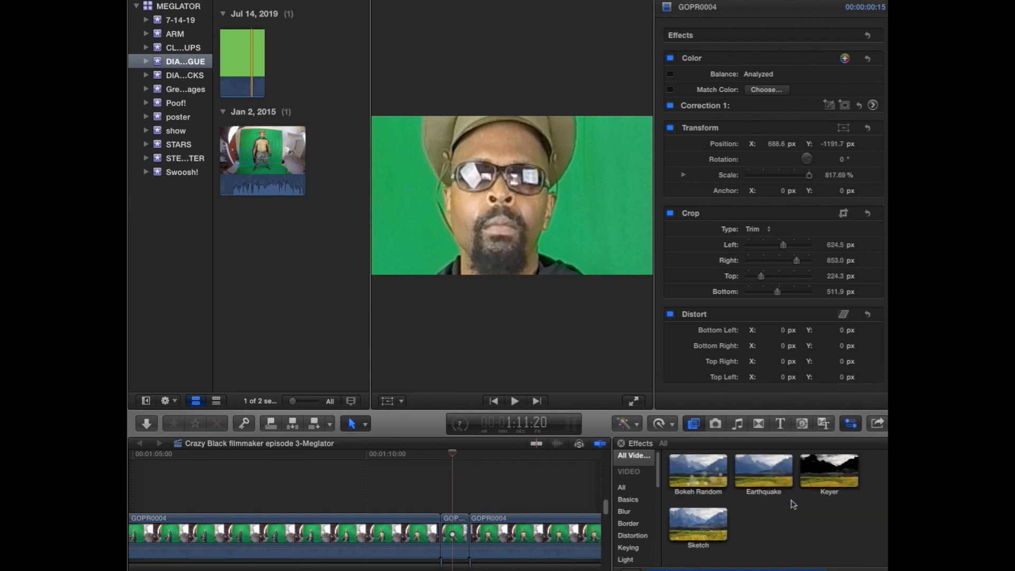
left_click_drag(823, 476, 459, 537)
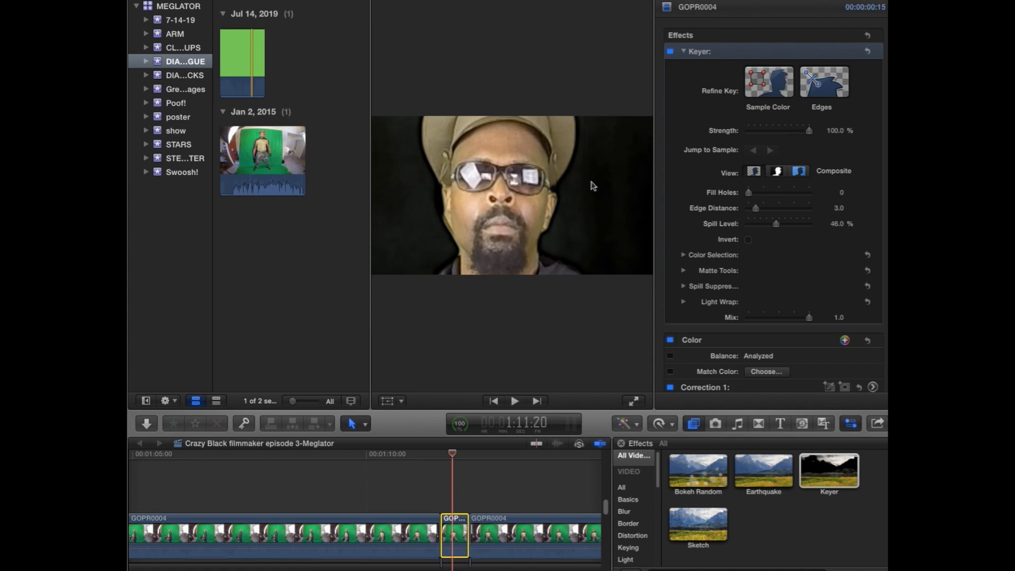
Refine the close-up's key by sampling the backdrop colour beside the hat, and compare it with the preceding wide shot.
left_click(768, 91)
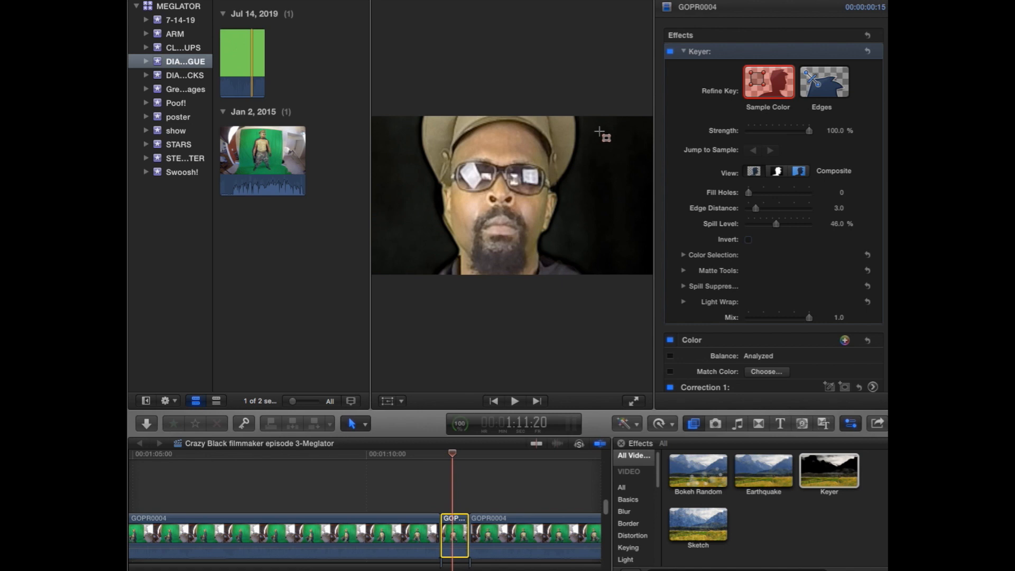
left_click_drag(601, 135, 594, 162)
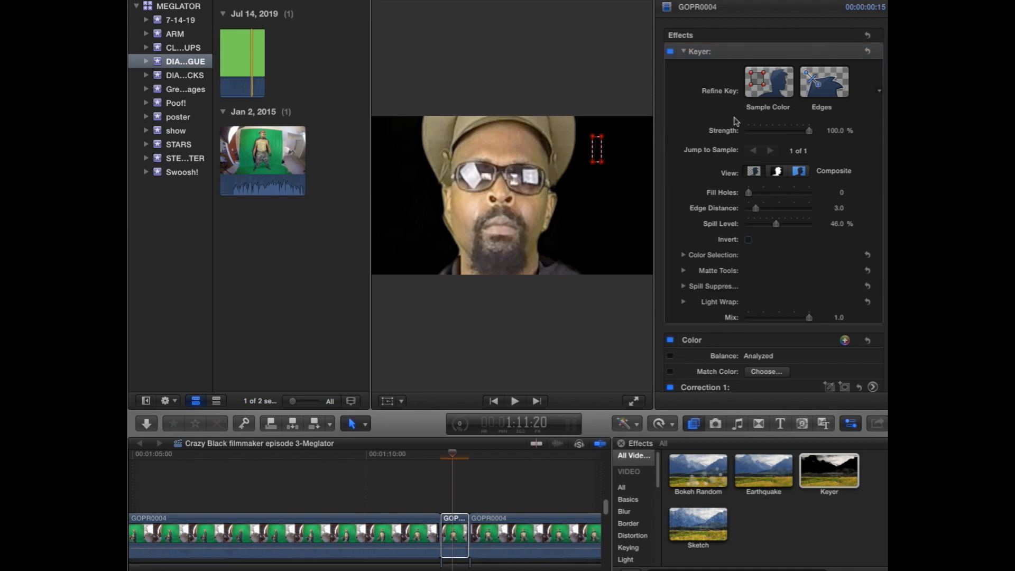
left_click(762, 89)
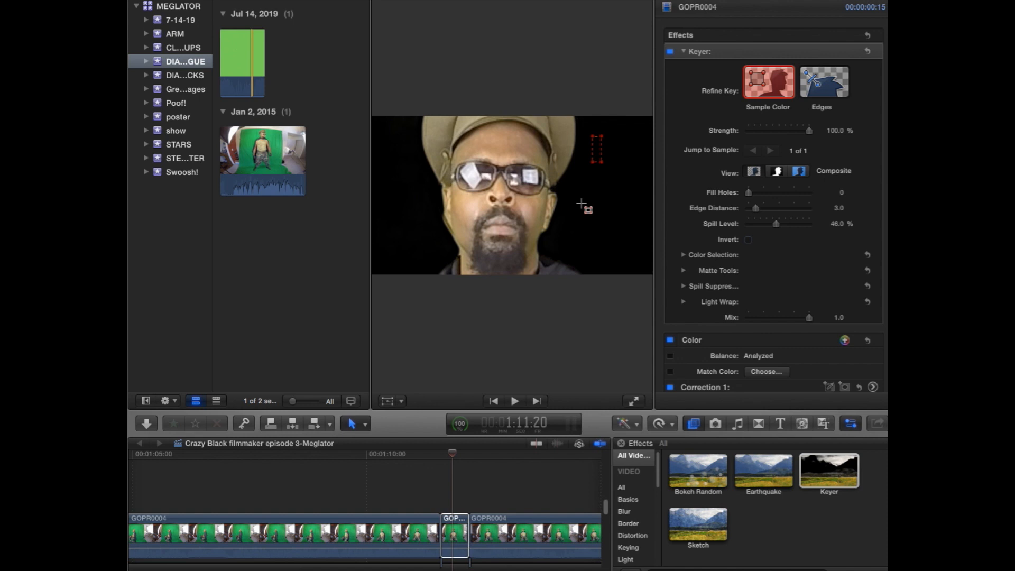
left_click(424, 458)
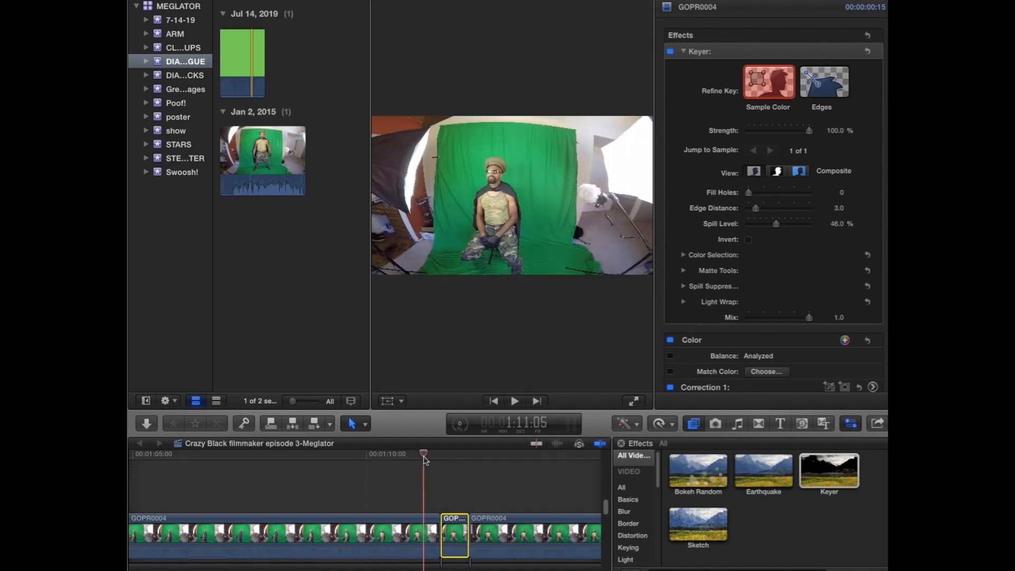
left_click(455, 458)
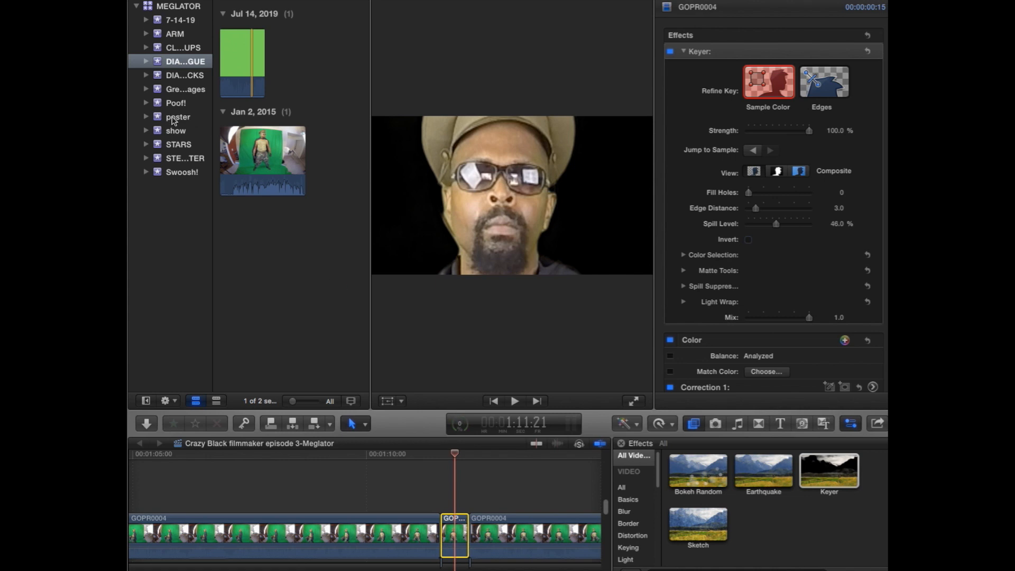
Add the stars clip from the STARS event to the timeline beneath the keyed close-up segment.
left_click(178, 148)
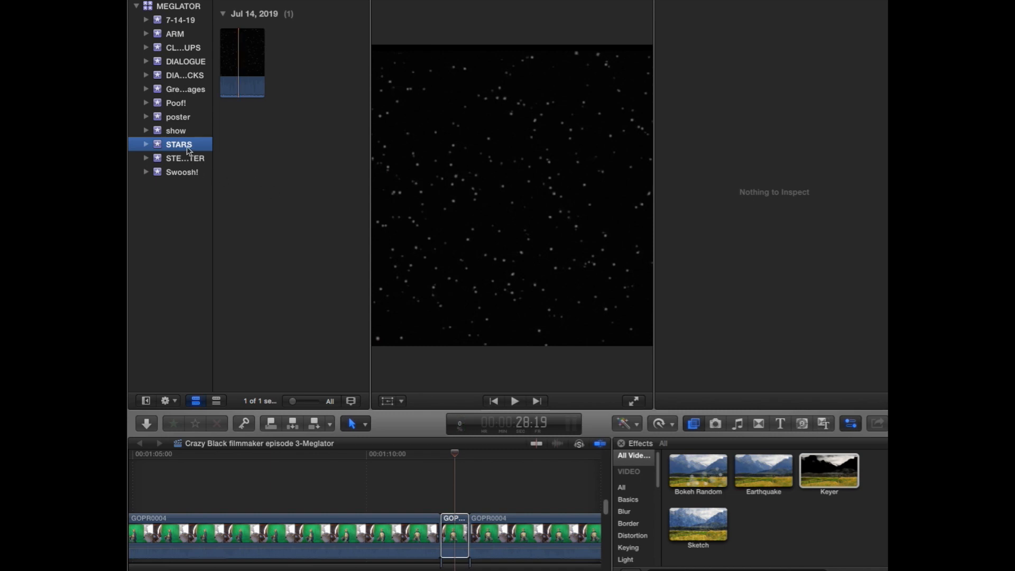
left_click(252, 53)
left_click_drag(252, 53, 434, 569)
left_click(449, 478)
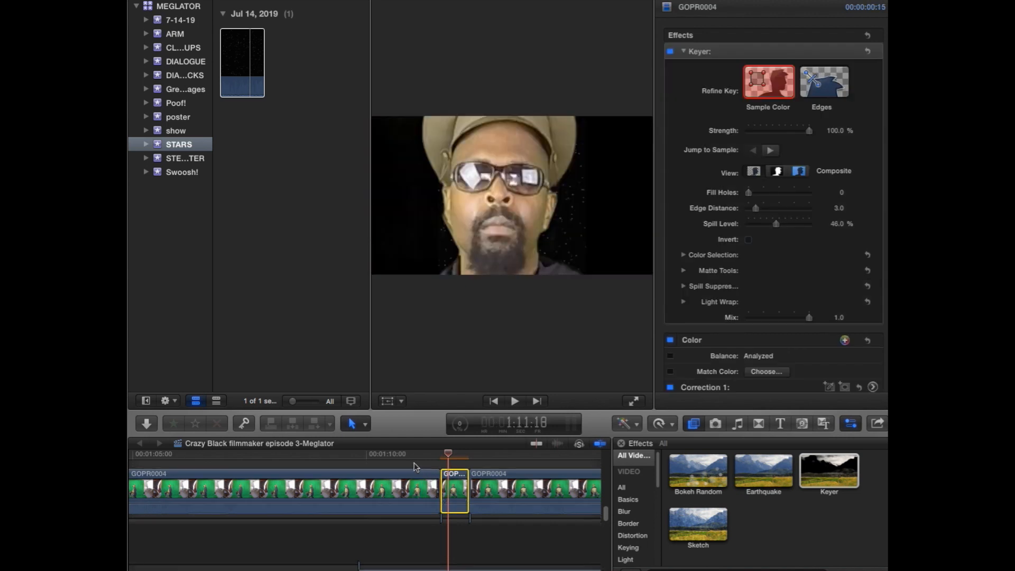
scroll(413, 463, "down", 3)
scroll(397, 461, "down", 1)
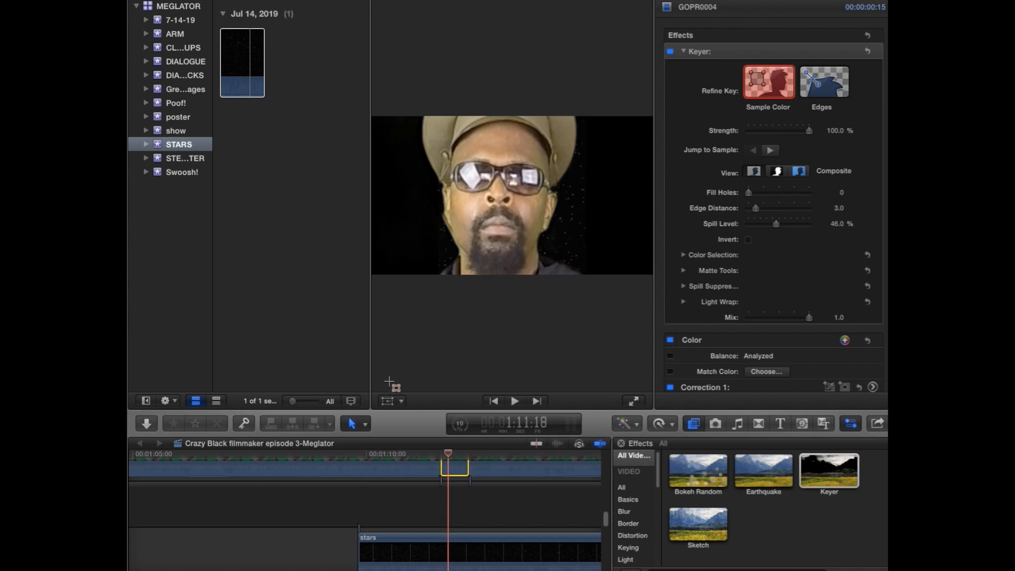
Stretch the stars clip with Transform to about 198% horizontally and beyond the frame vertically so it fills the background.
left_click(430, 559)
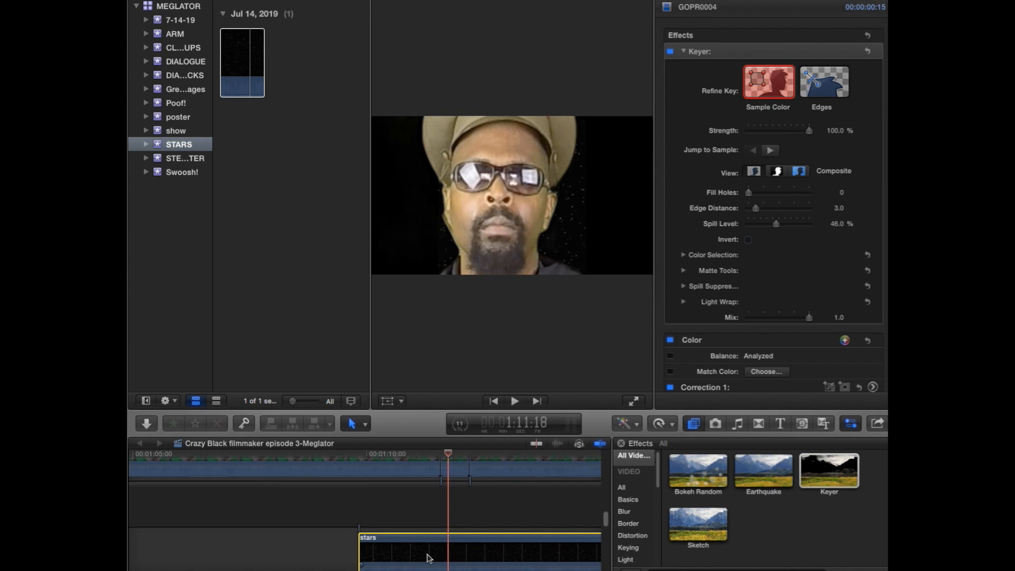
left_click(401, 403)
left_click(412, 418)
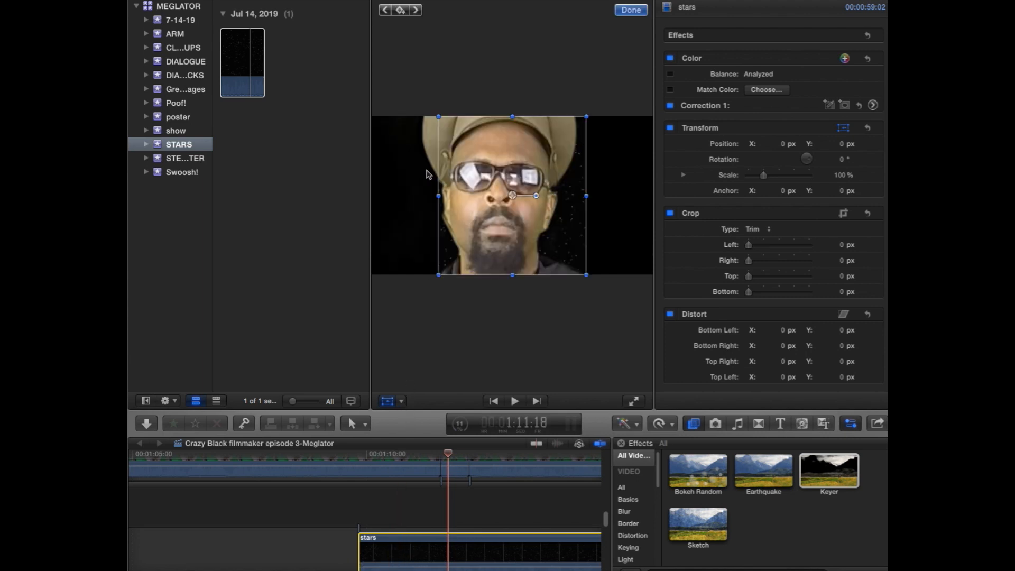
left_click_drag(438, 196, 371, 197)
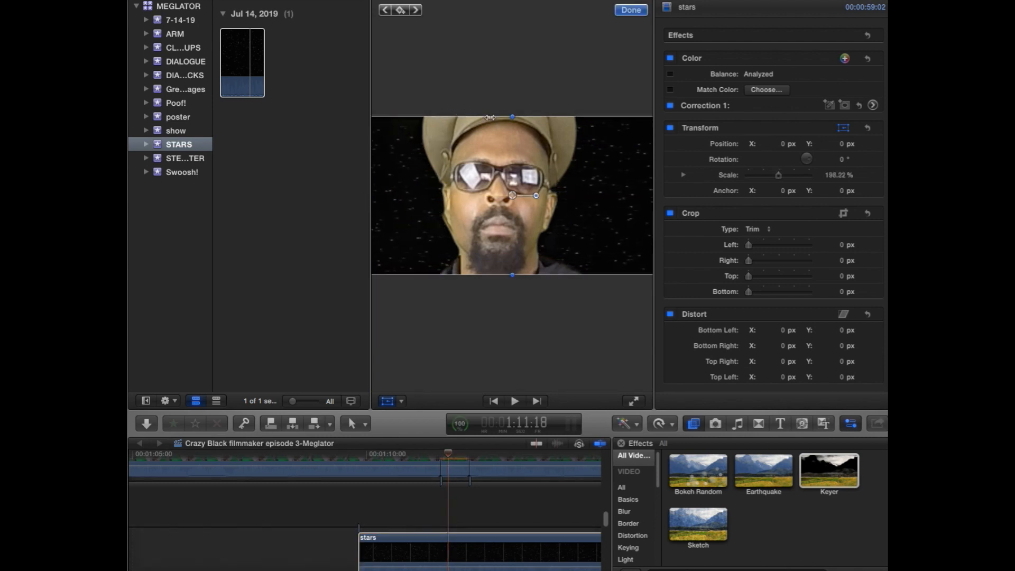
left_click_drag(513, 116, 512, 55)
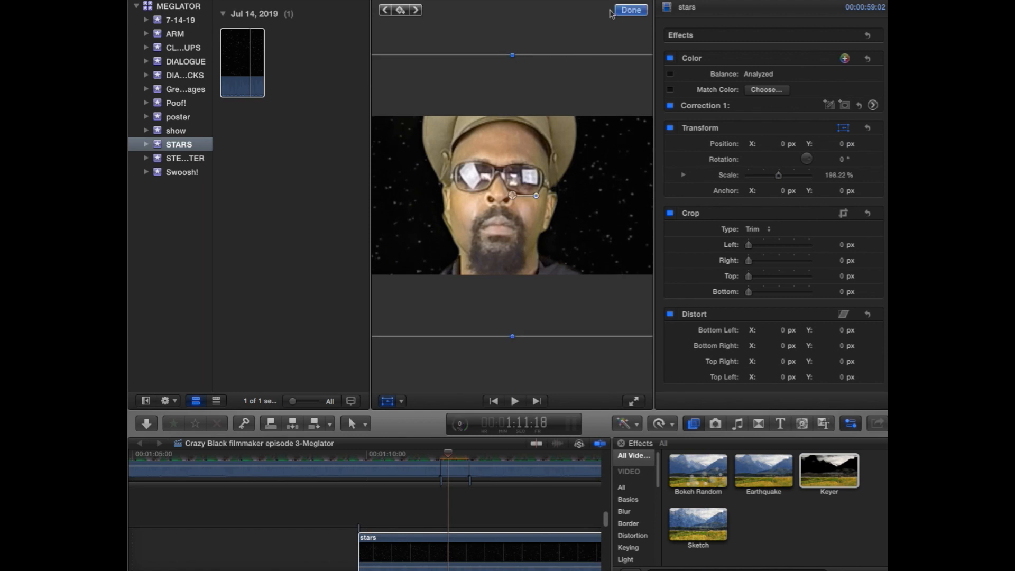
left_click(631, 11)
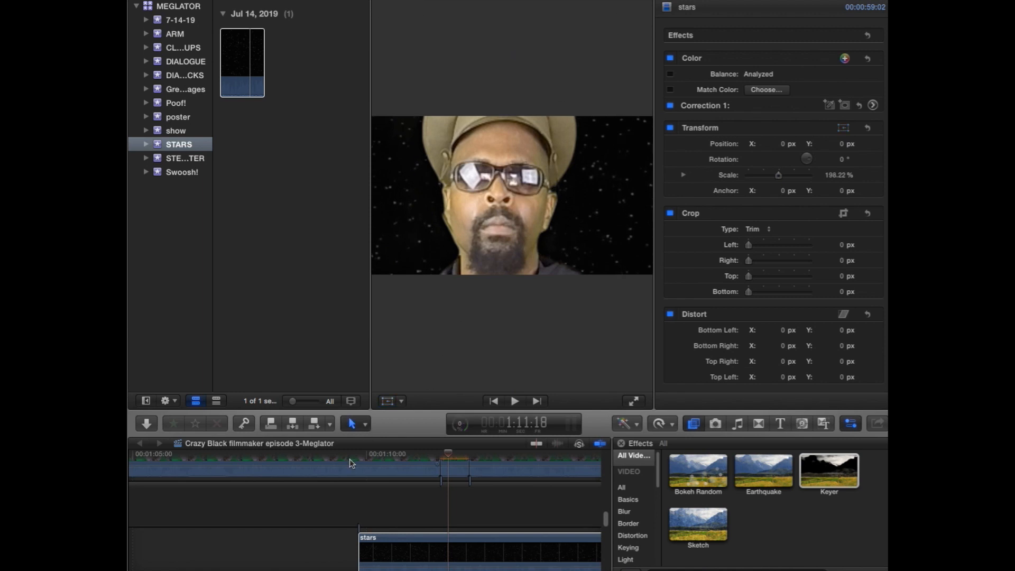
Play the timeline through the keyed close-up over the stars and return the playhead to that segment.
left_click(369, 457)
key("space")
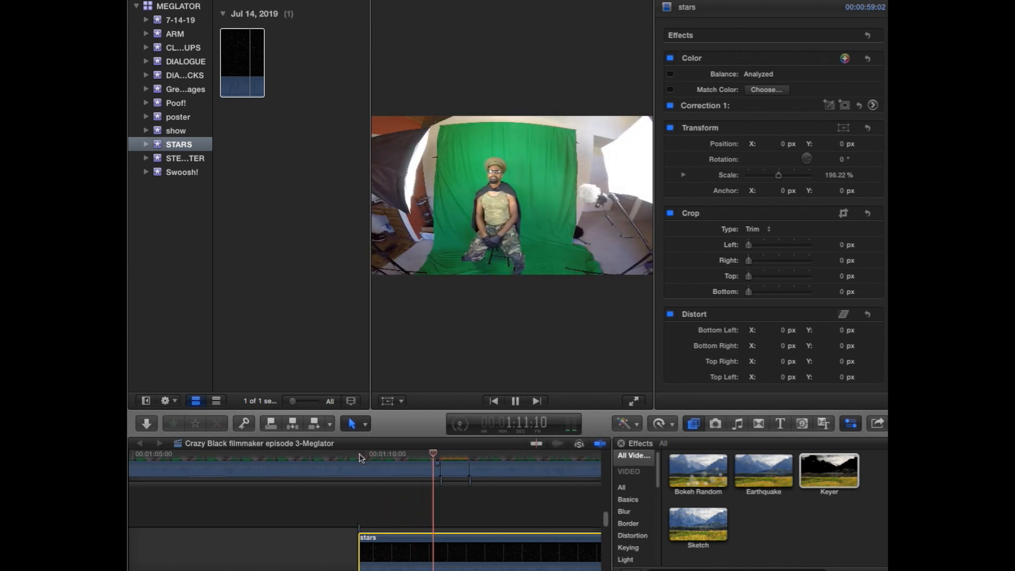
key("space")
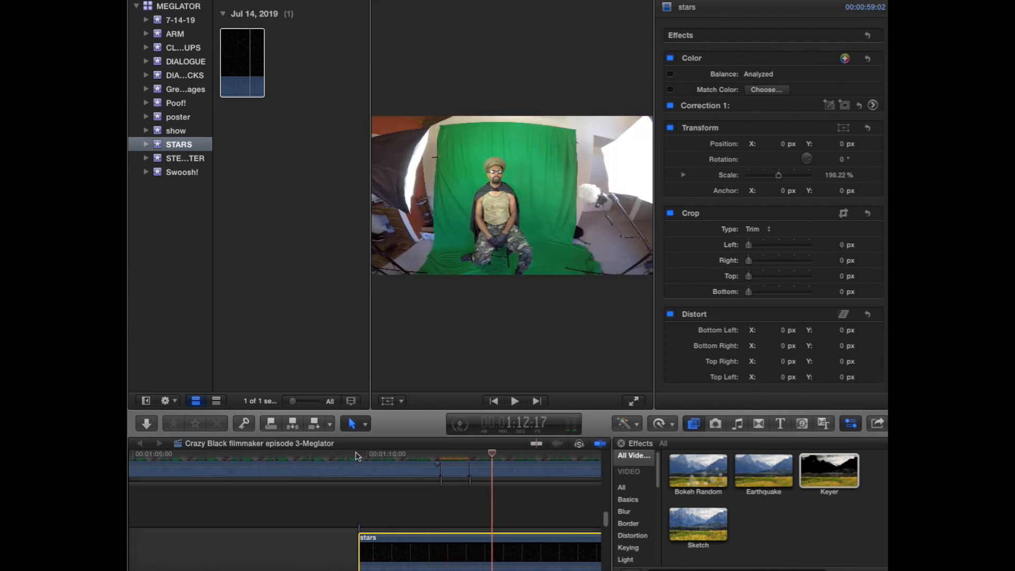
left_click(459, 456)
Apply the Keyer effect to the GOPR0004 segment following the close-up and play part of it.
scroll(458, 462, "up", 3)
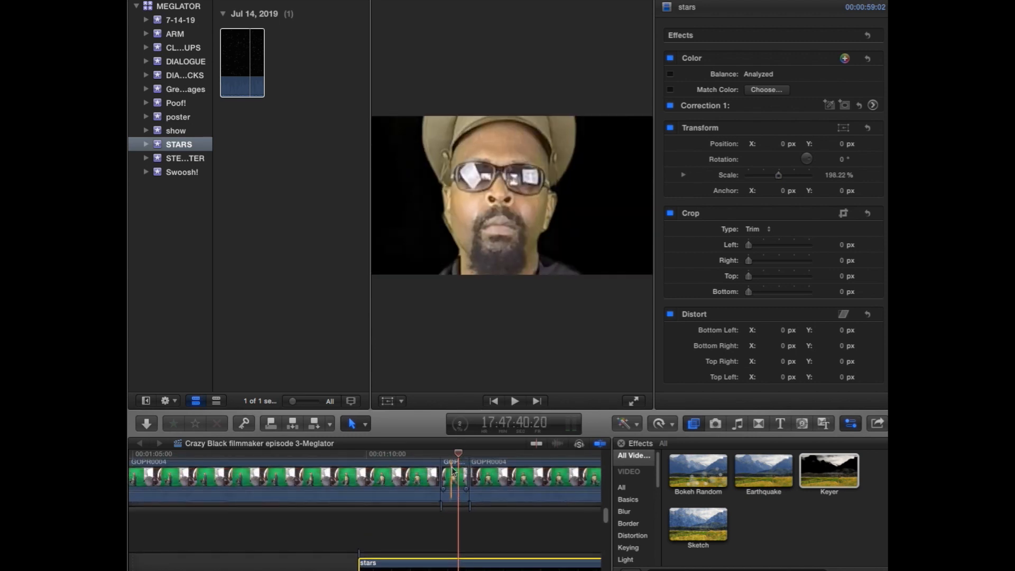
left_click(506, 476)
left_click_drag(842, 479, 567, 490)
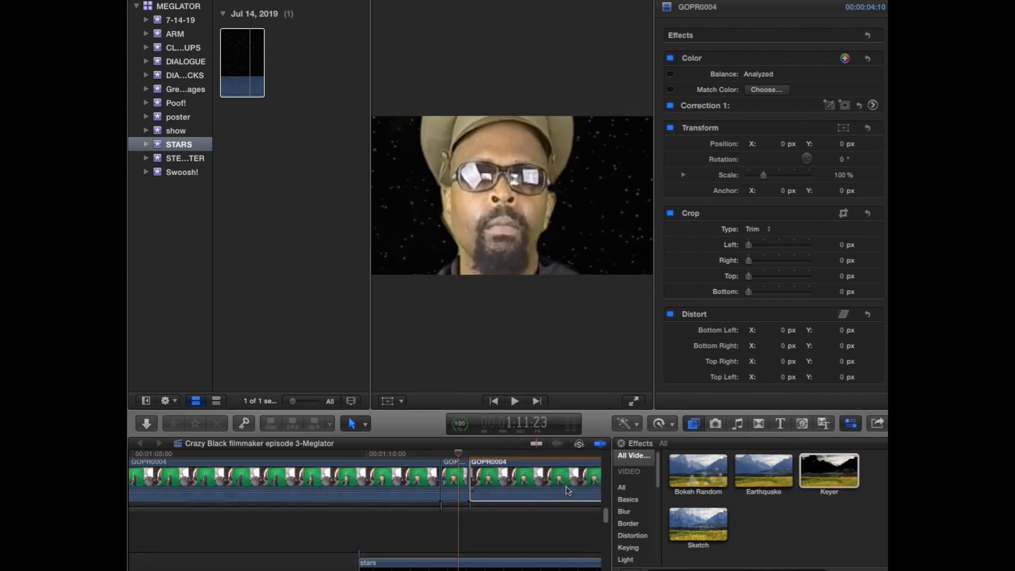
left_click(496, 454)
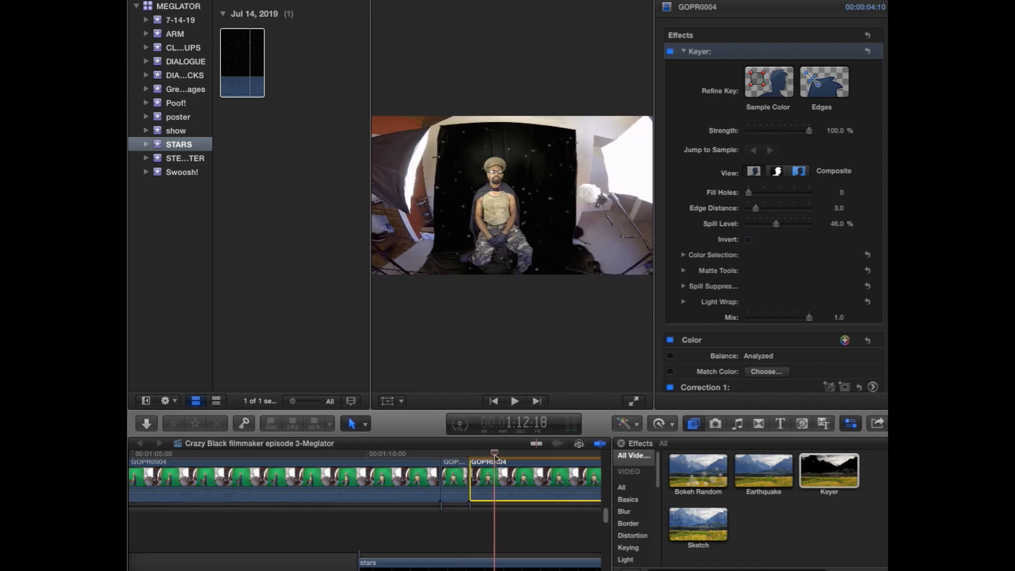
key("space")
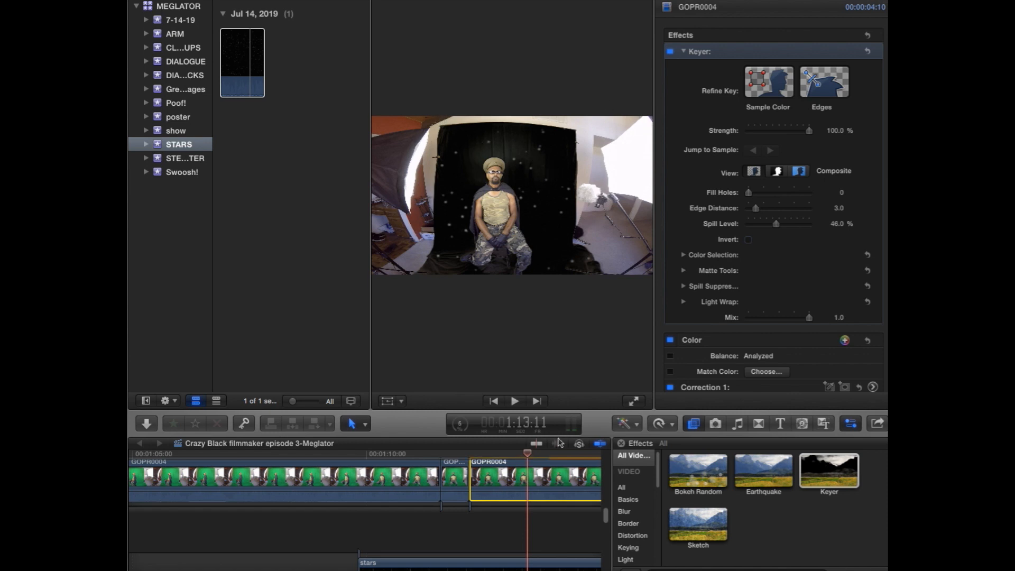
Refine the wide segment's key with colour samples above the head and at the backdrop's upper-left and lower-left corners.
left_click(777, 90)
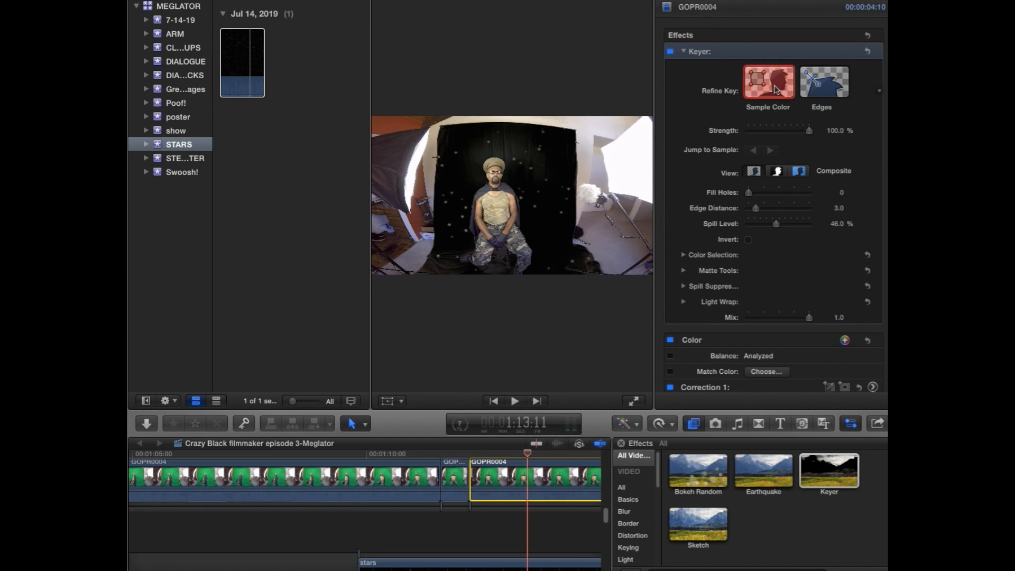
left_click(510, 141)
left_click_drag(511, 142, 516, 153)
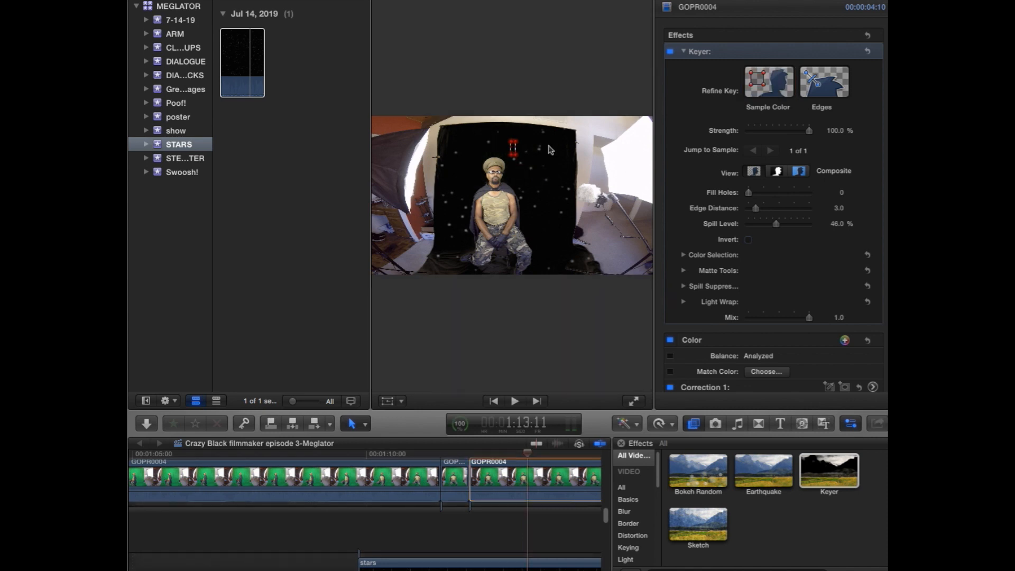
left_click(780, 88)
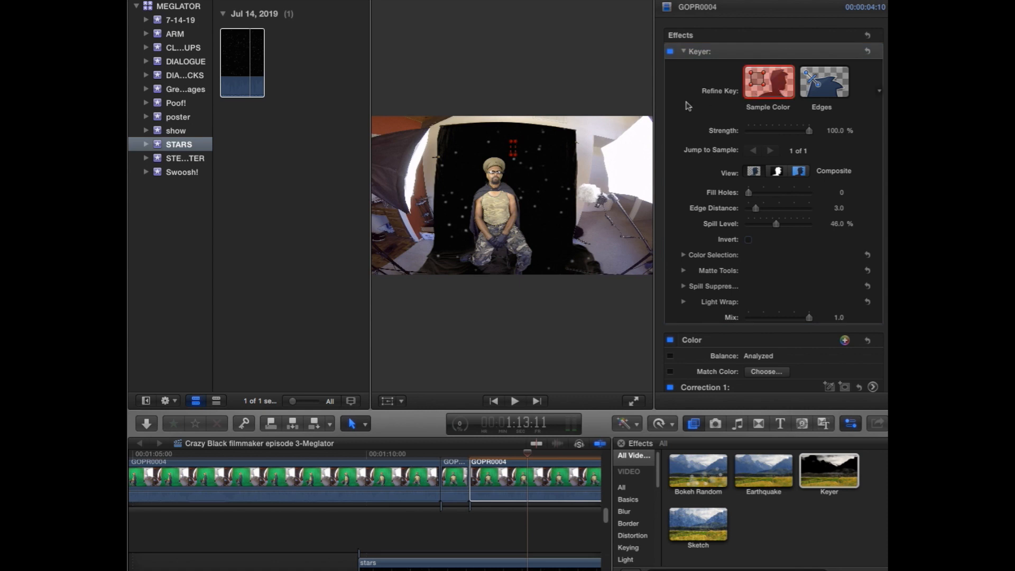
left_click_drag(454, 135, 439, 137)
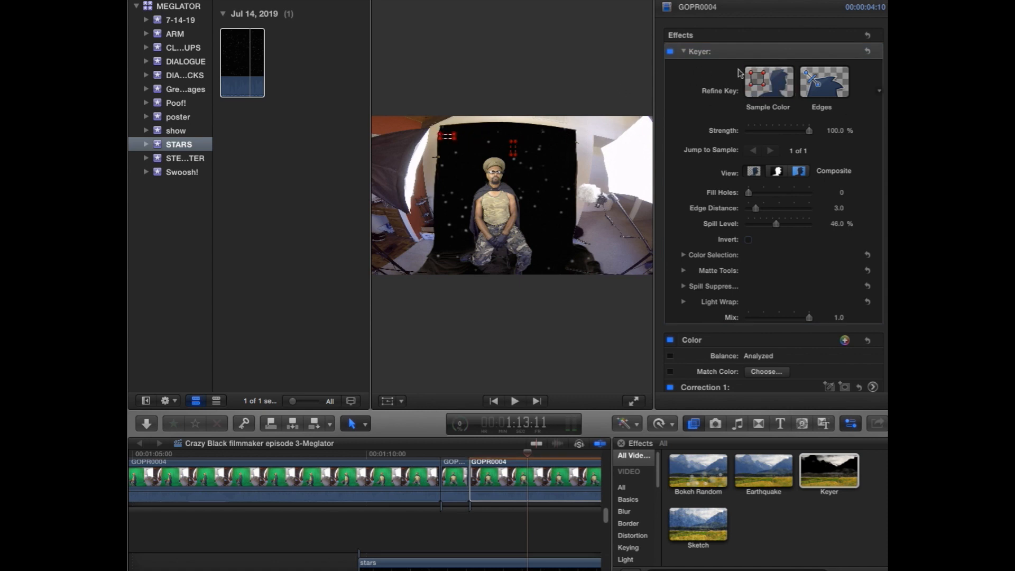
left_click(765, 83)
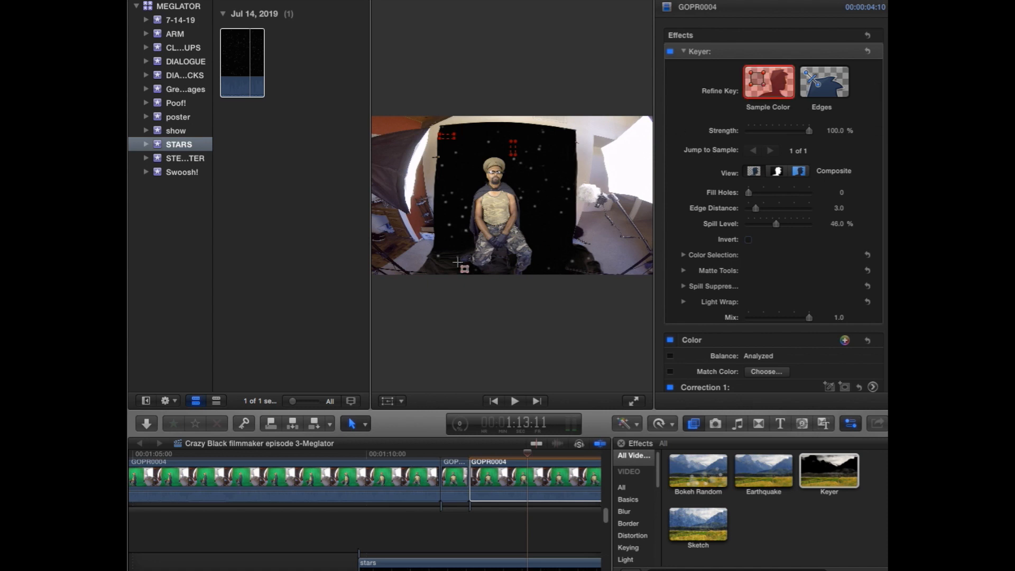
left_click_drag(452, 247, 435, 268)
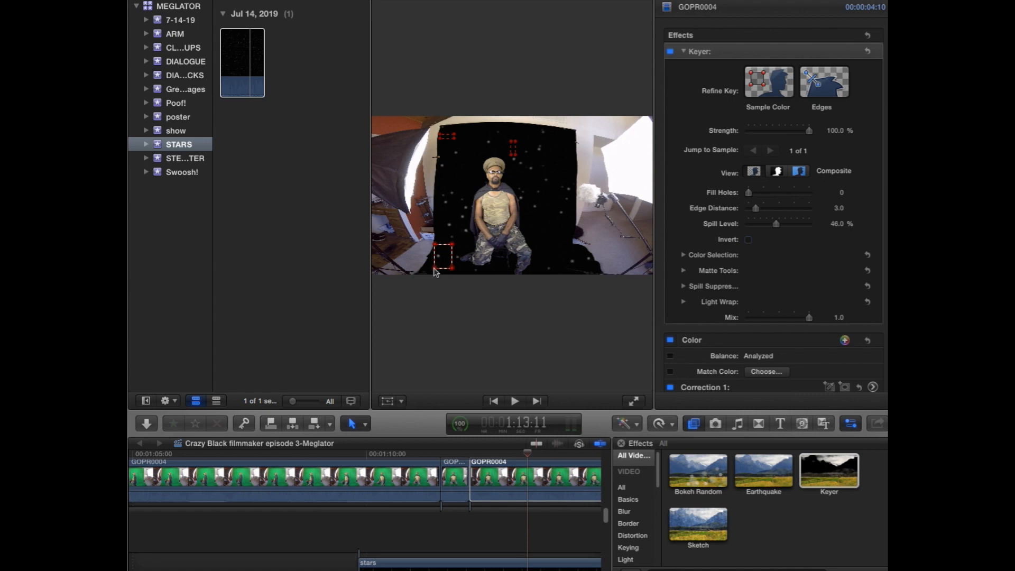
left_click(529, 475)
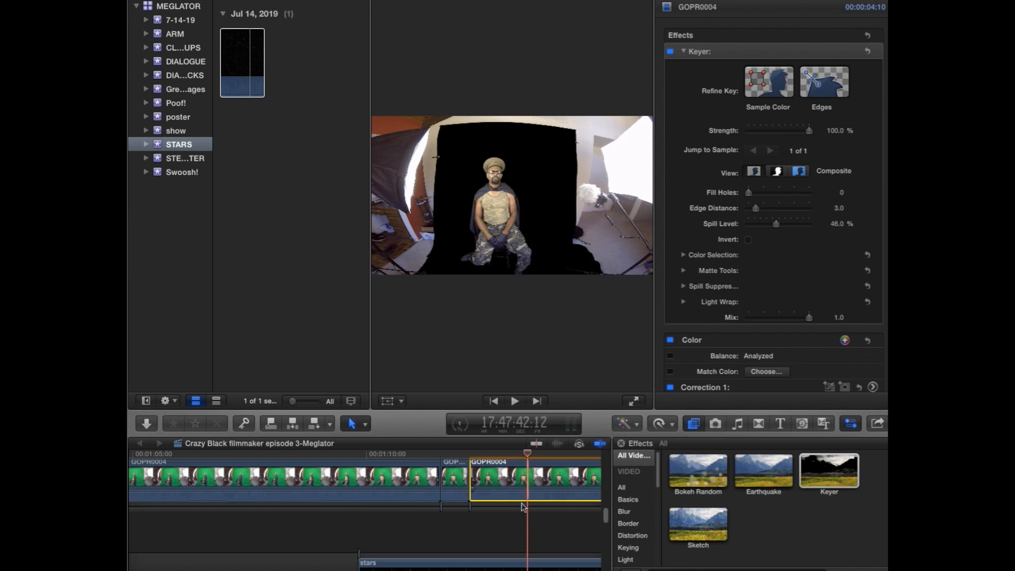
scroll(522, 506, "up", 3)
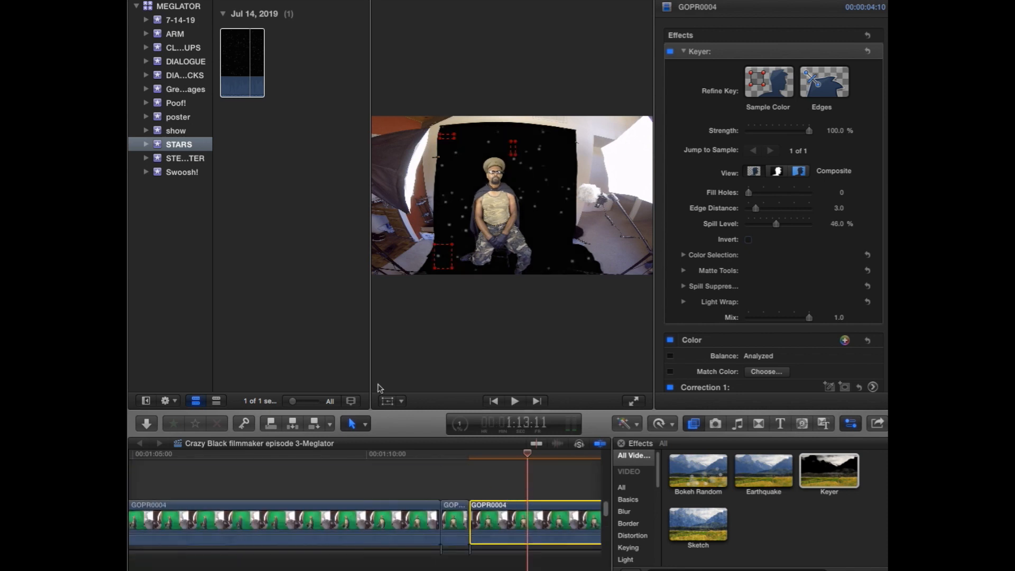
Trim the wide keyed segment with Crop at its left, right and upper edges to a tight frame around the seated man.
left_click(401, 403)
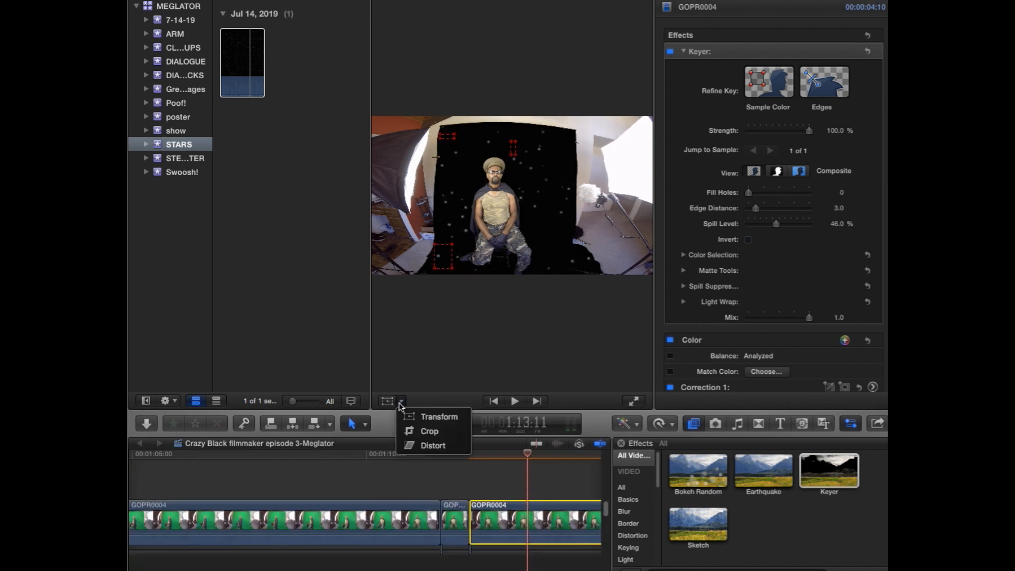
left_click(415, 433)
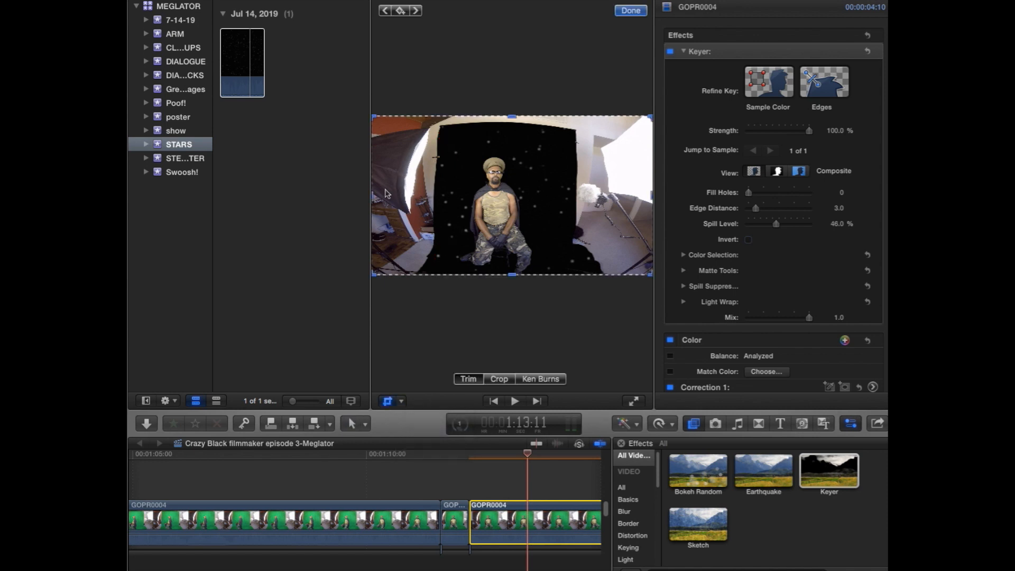
left_click_drag(372, 199, 378, 197)
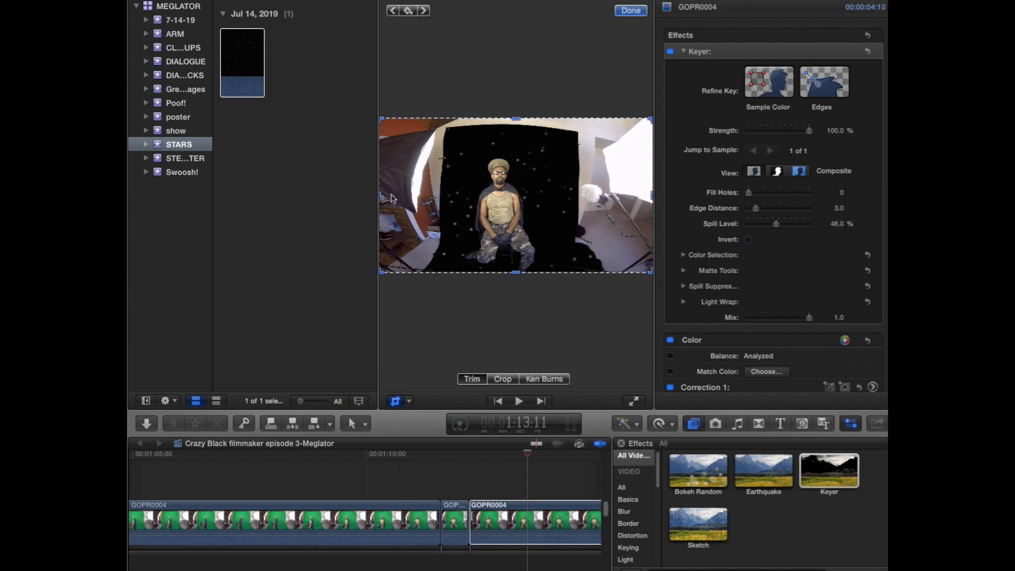
left_click_drag(383, 201, 450, 204)
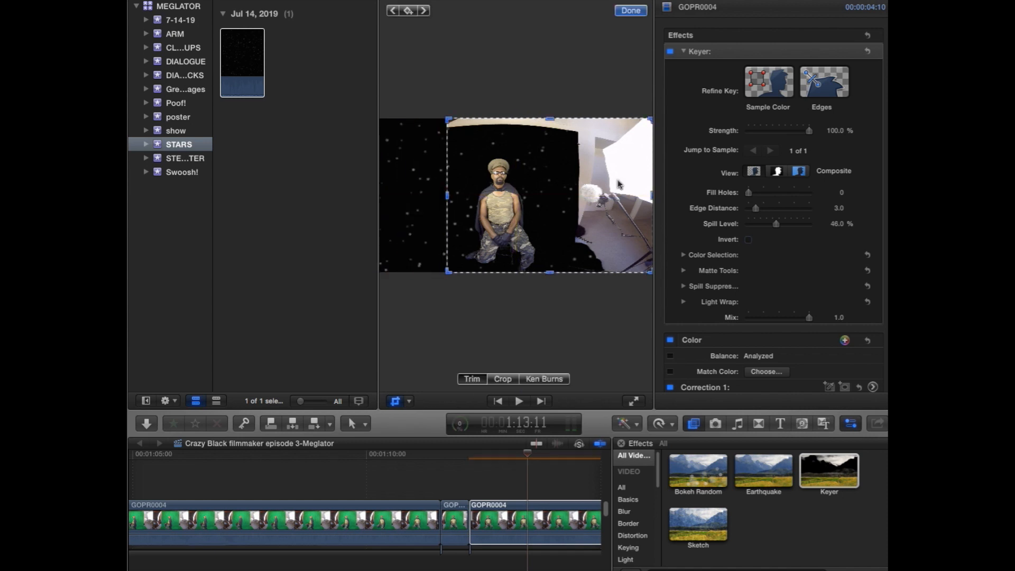
left_click_drag(651, 200, 571, 212)
left_click_drag(510, 121, 514, 143)
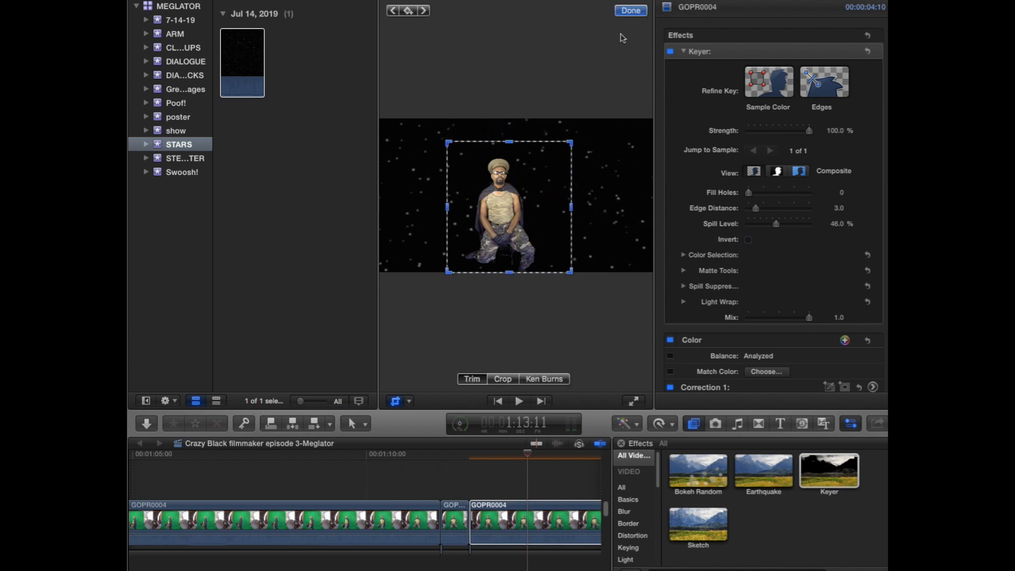
left_click(630, 12)
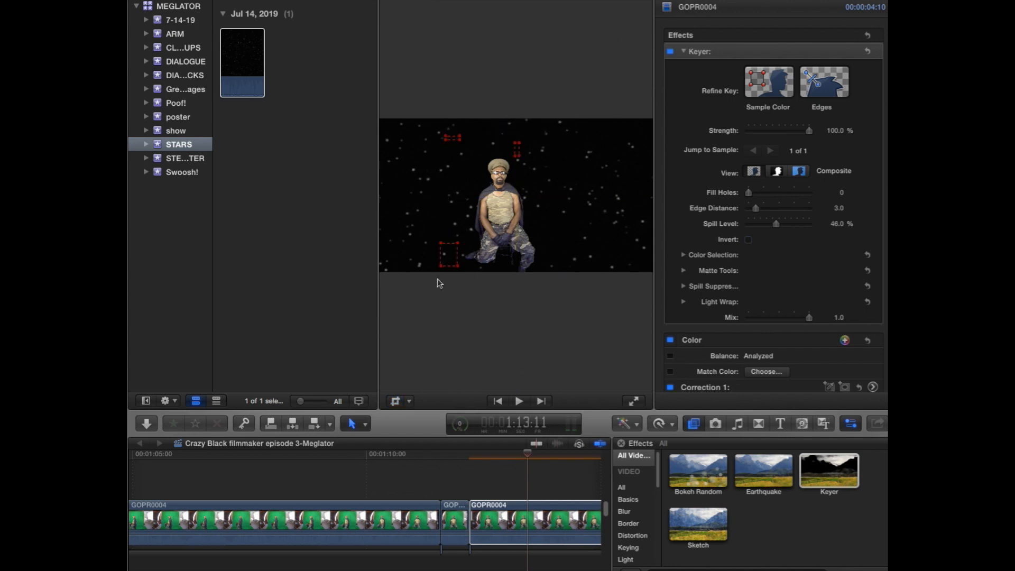
Play the timeline from the unkeyed wide shot through the close-up to the cropped segment, and return the playhead to just before the close-up.
left_click(418, 455)
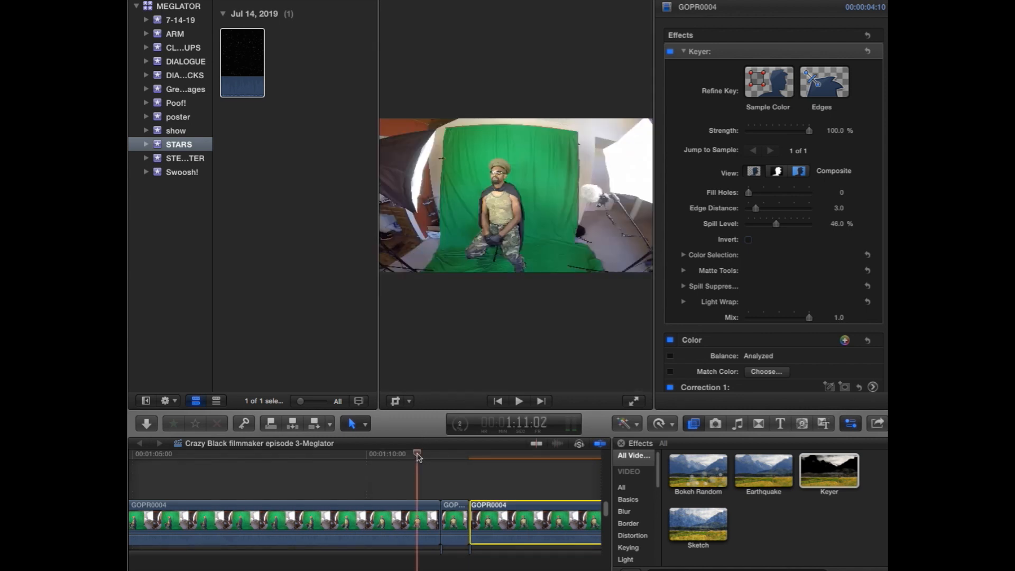
key("space")
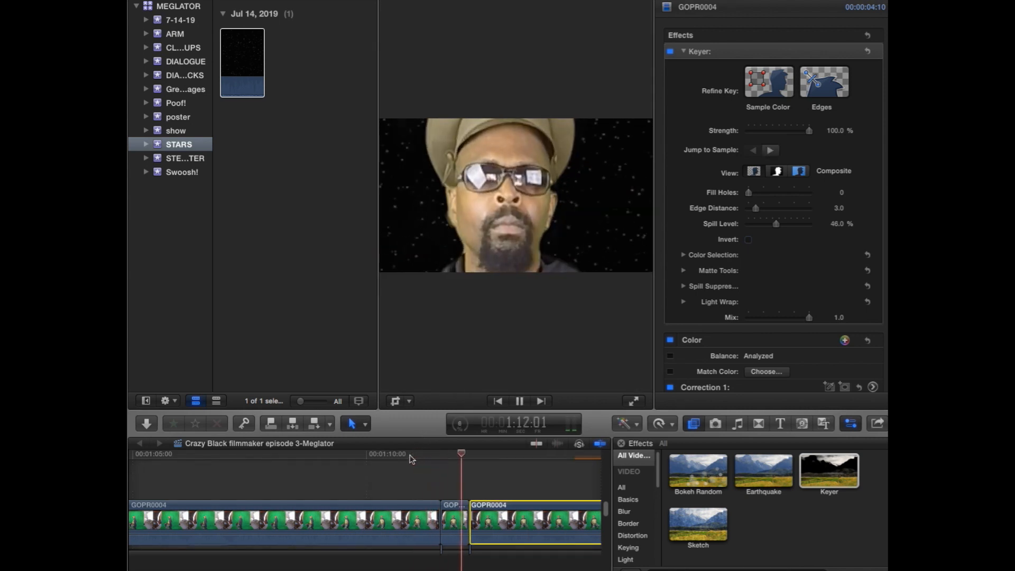
key("space")
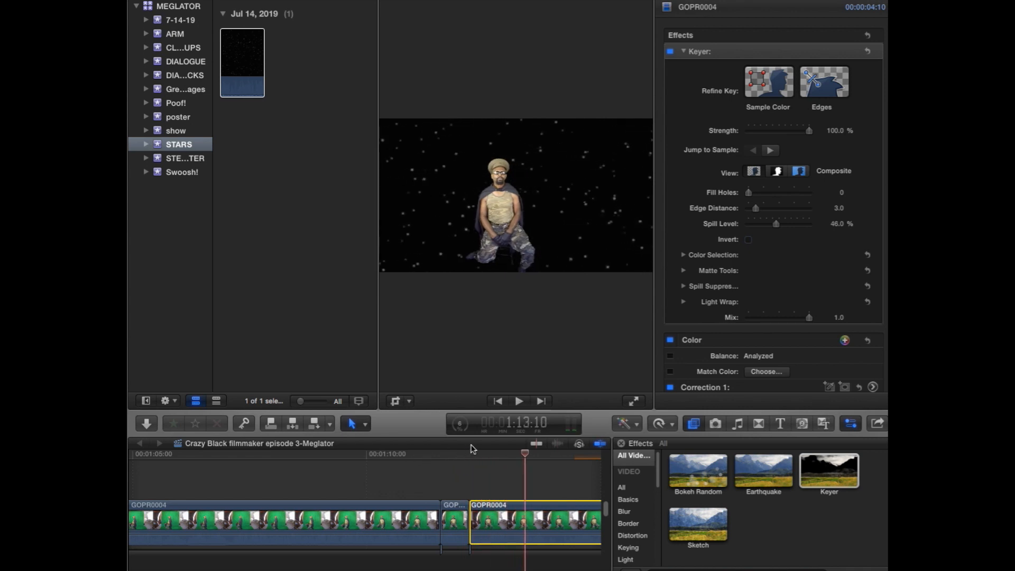
left_click(431, 456)
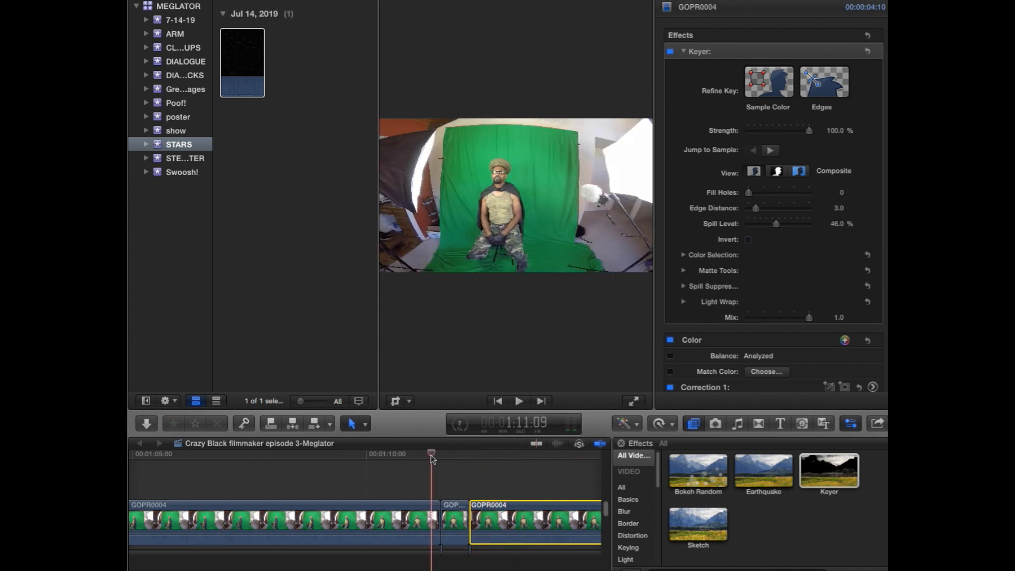
Add the Cross Dissolve transition at both ends of the short GOPR0004 close-up segment.
left_click(760, 426)
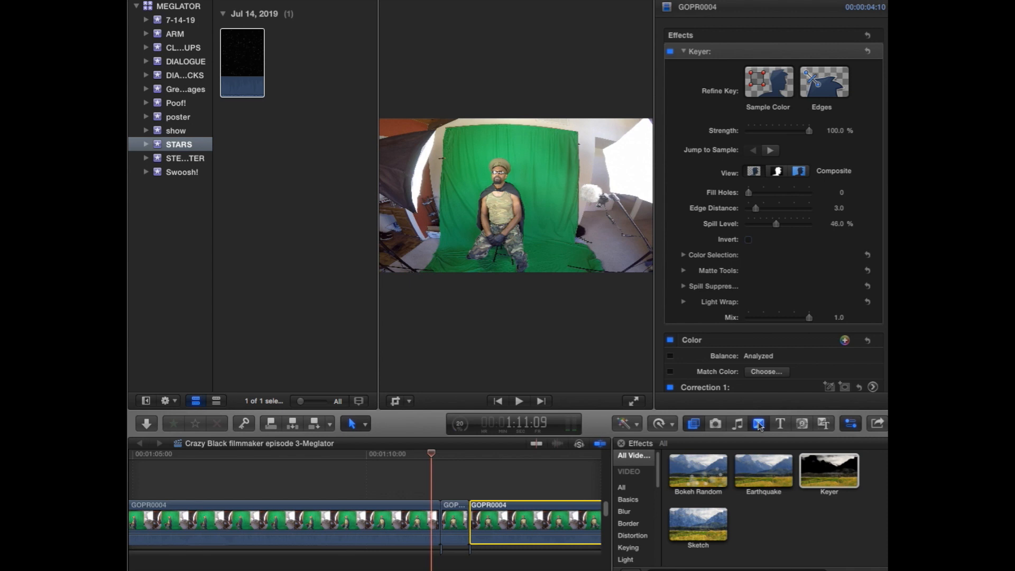
left_click(759, 424)
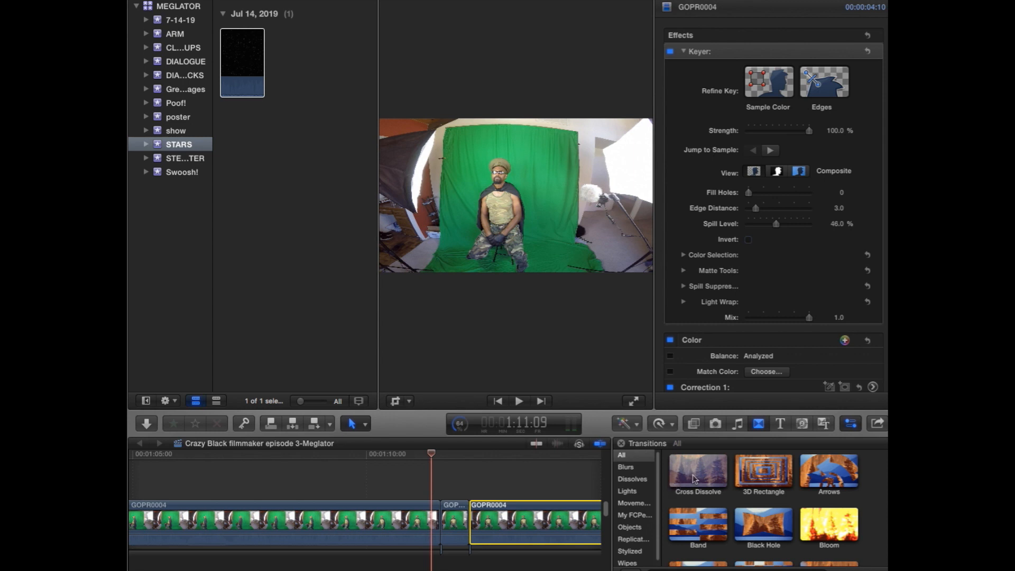
left_click(701, 478)
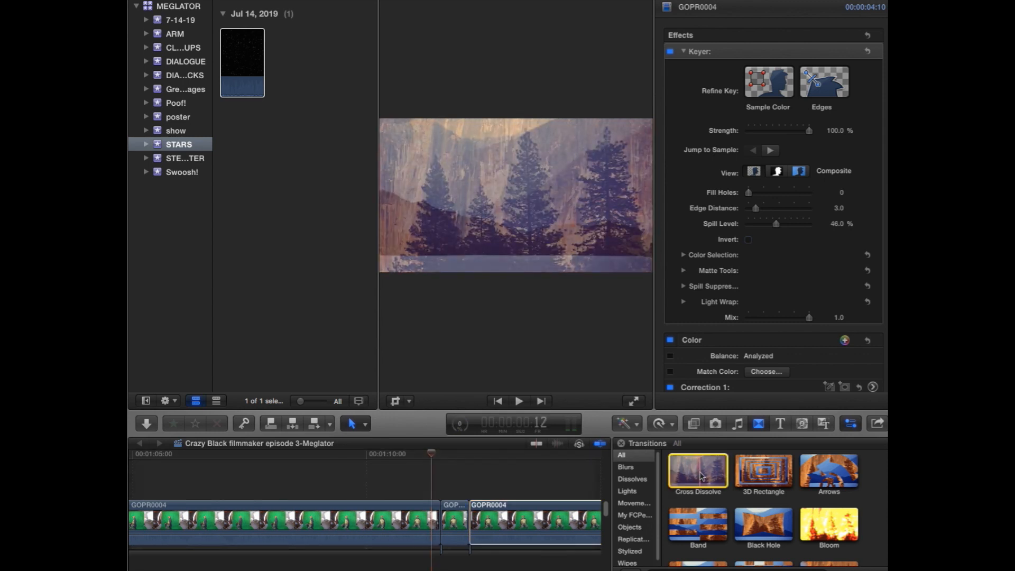
left_click_drag(702, 478, 465, 531)
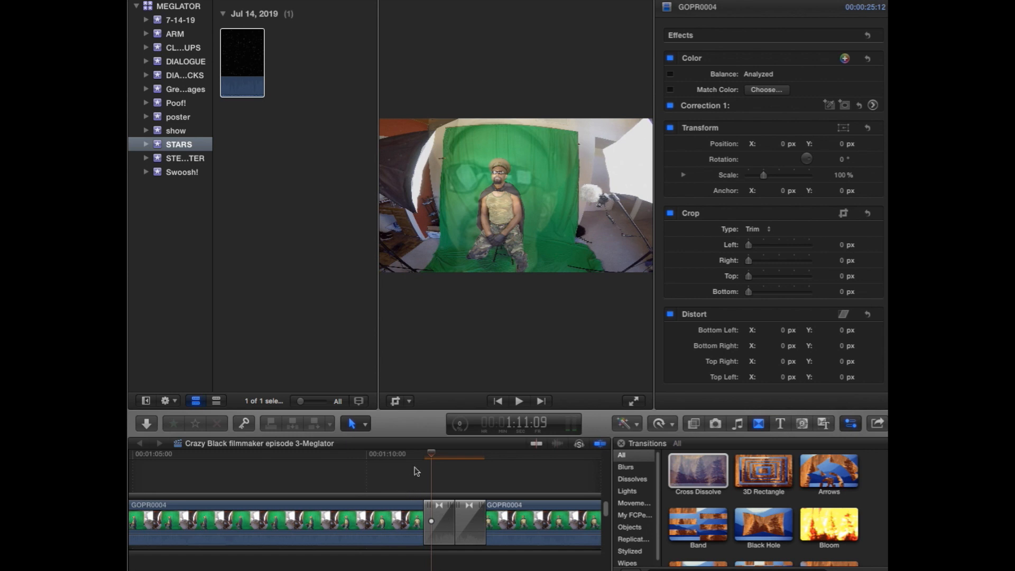
Play the timeline twice through the dissolves on either side of the close-up.
left_click(411, 457)
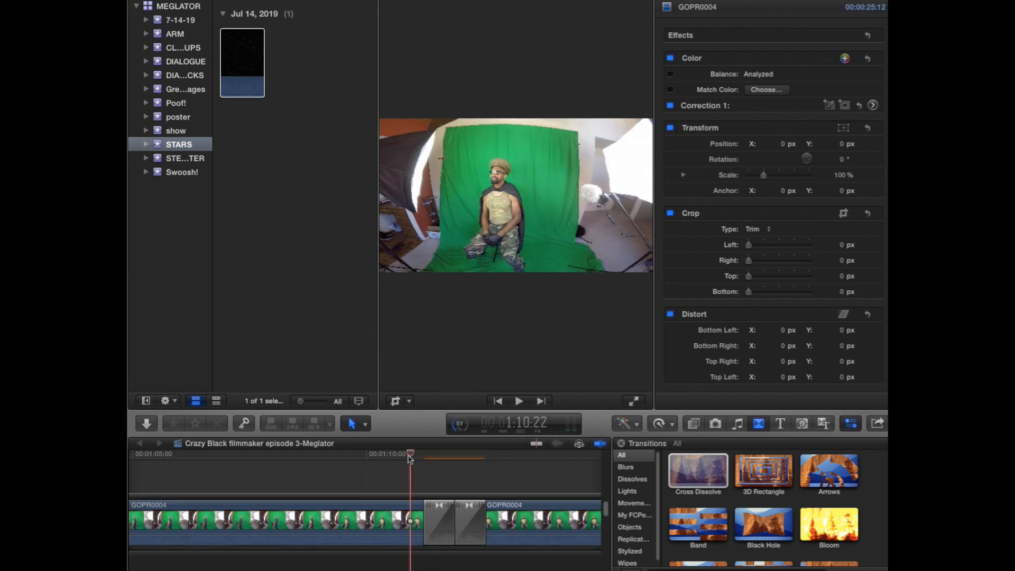
key("space")
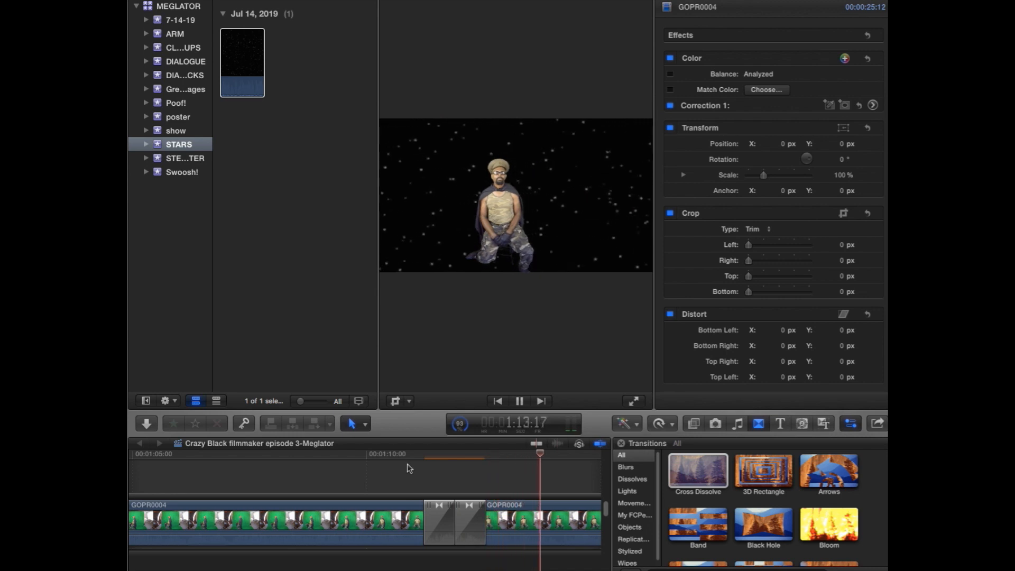
left_click(406, 461)
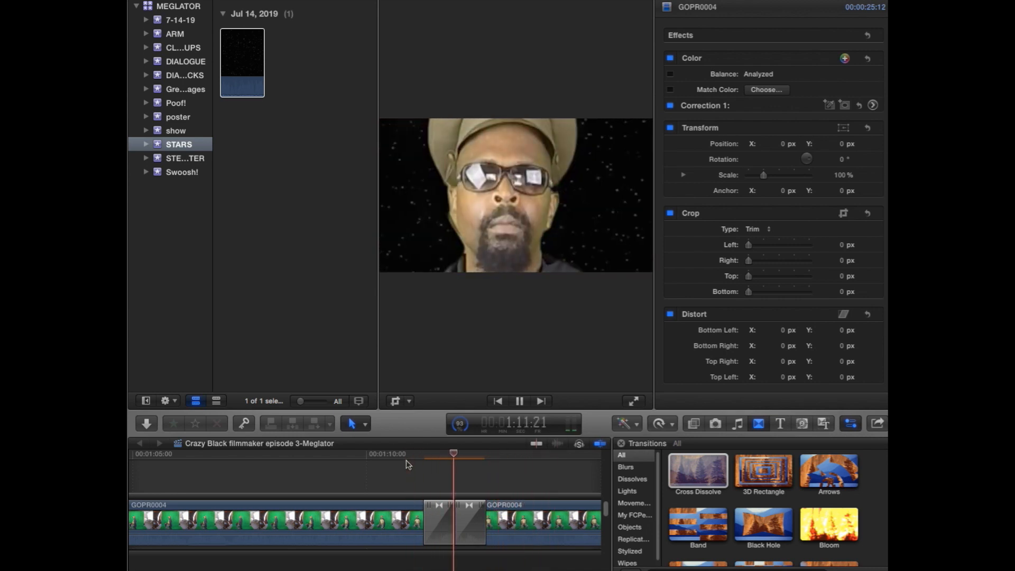
key("space")
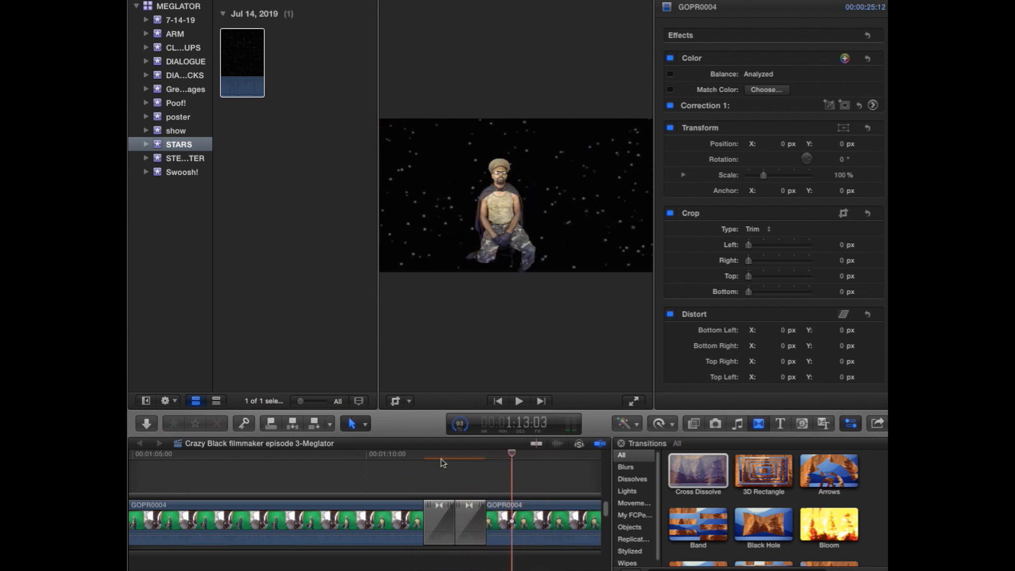
Remove the close-up so a single cross dissolve joins the unkeyed and keyed wide segments, and play the transition.
left_click(499, 516)
key("super+z")
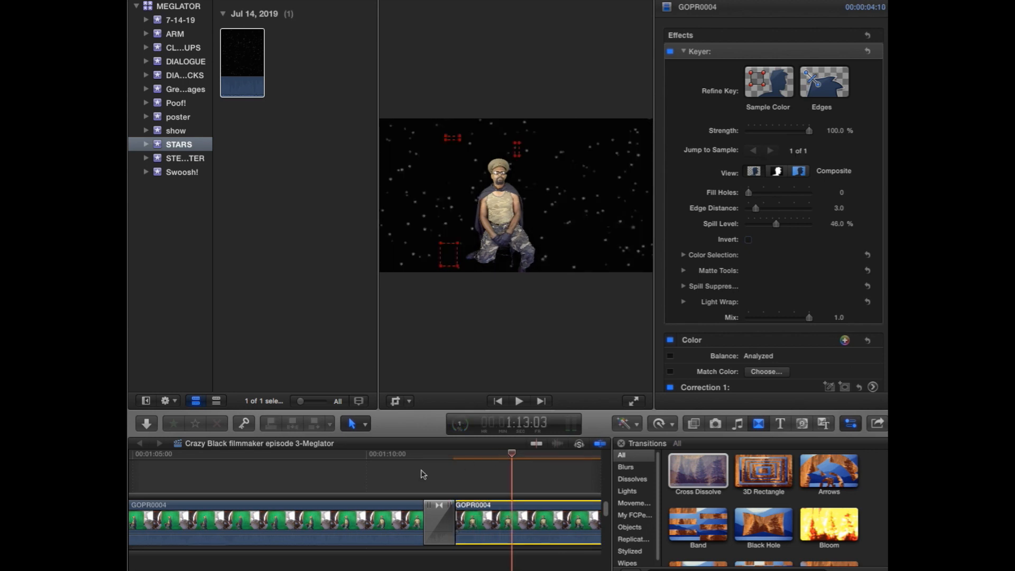
left_click(404, 459)
key("space")
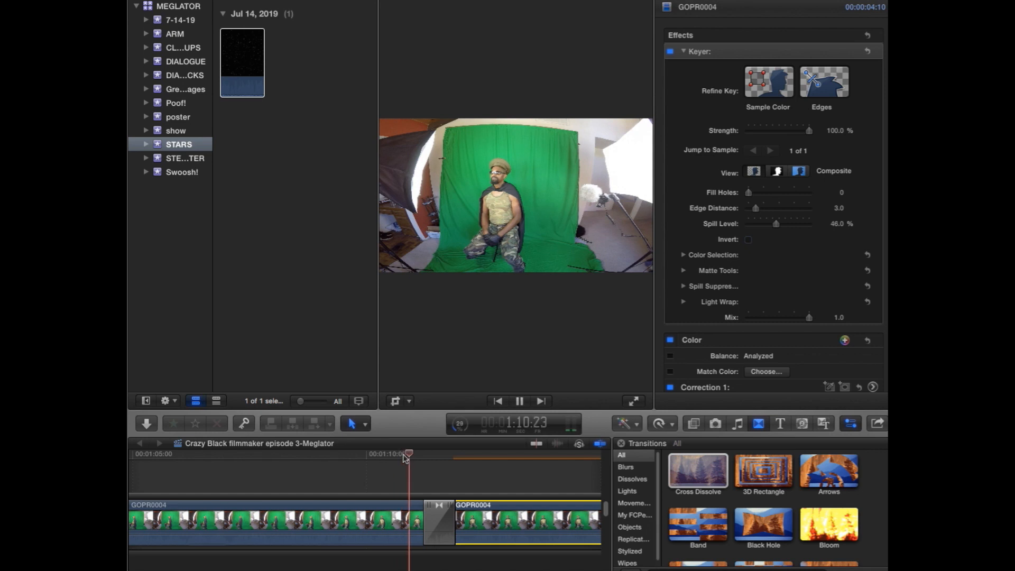
key("space")
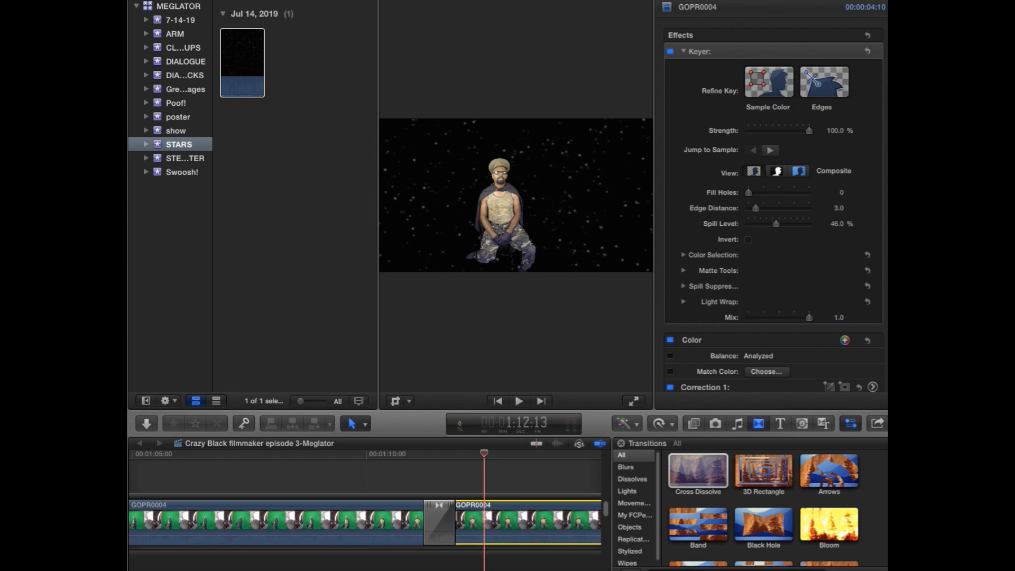
Raise the exposure highlights to 7% in the keyed wide segment's Correction 1.
scroll(843, 196, "down", 5)
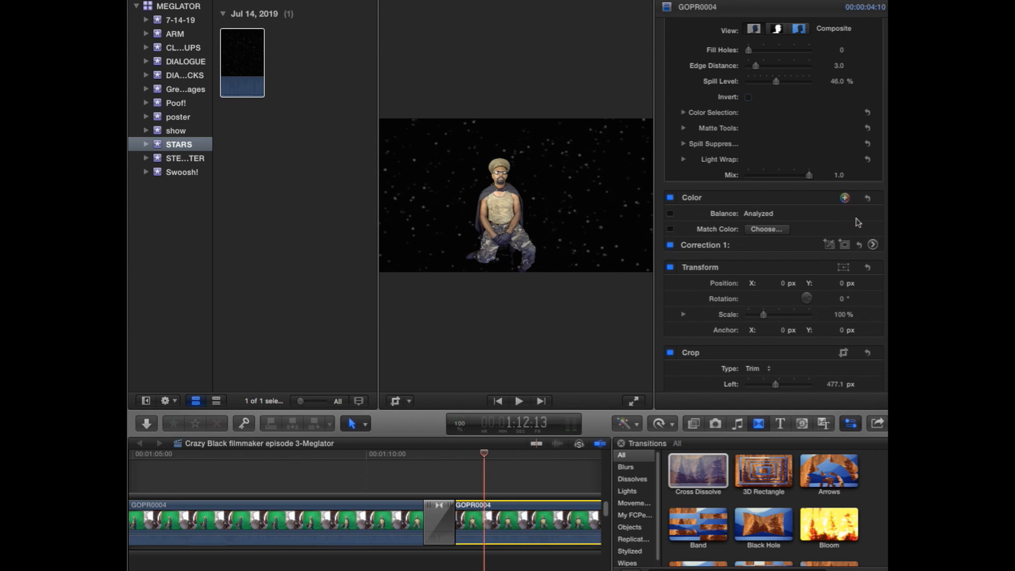
left_click(873, 246)
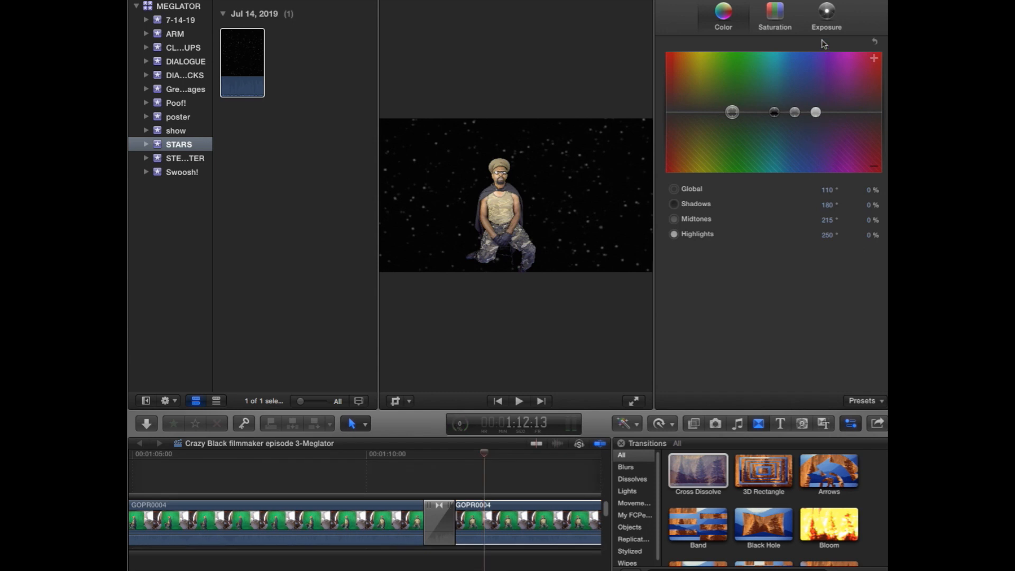
left_click(828, 20)
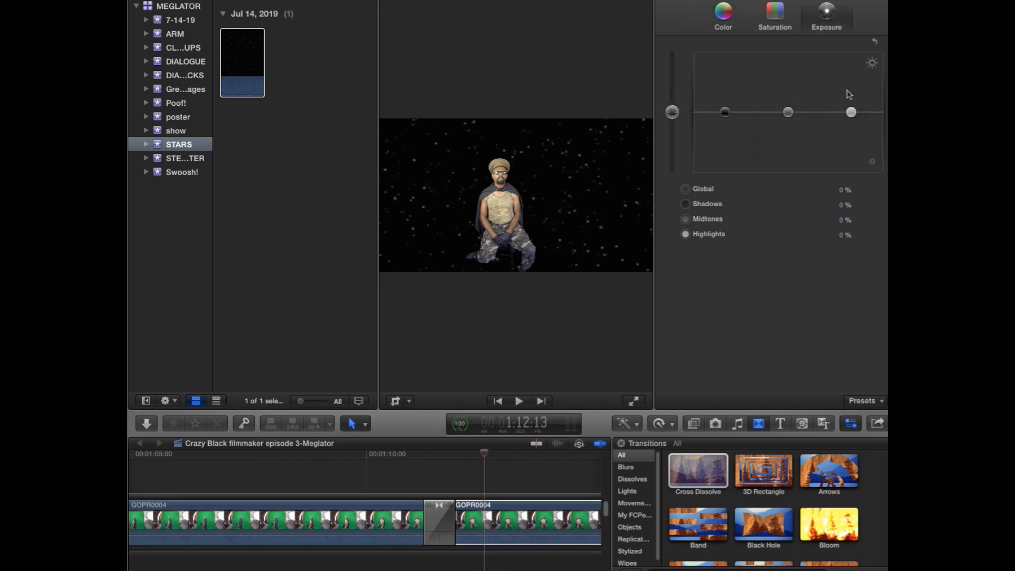
mouse_move(852, 112)
left_mouse_down()
mouse_move(851, 49)
mouse_move(852, 172)
mouse_move(873, 170)
mouse_move(855, 113)
left_mouse_up()
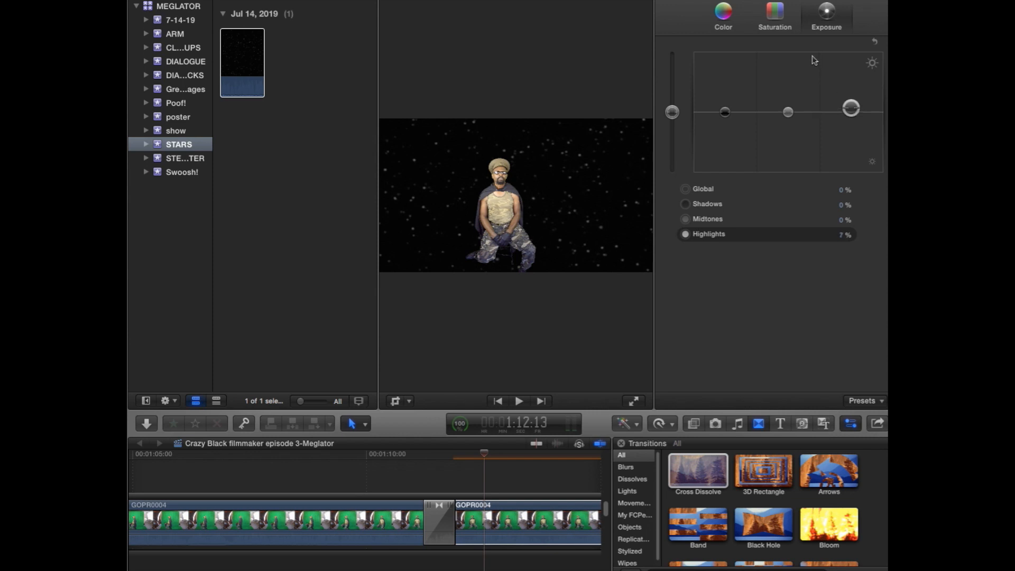
Set the correction's midtones saturation to 56%, and shift the midtones colour to 220°, -4% and the highlights to 260°, -1%.
left_click(776, 21)
left_click_drag(789, 113, 773, 80)
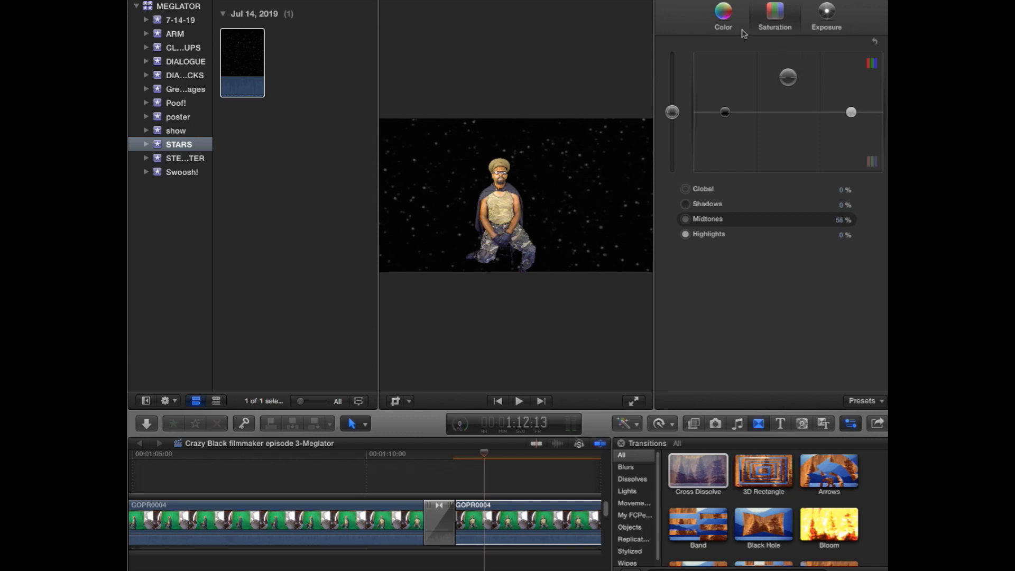
left_click(725, 18)
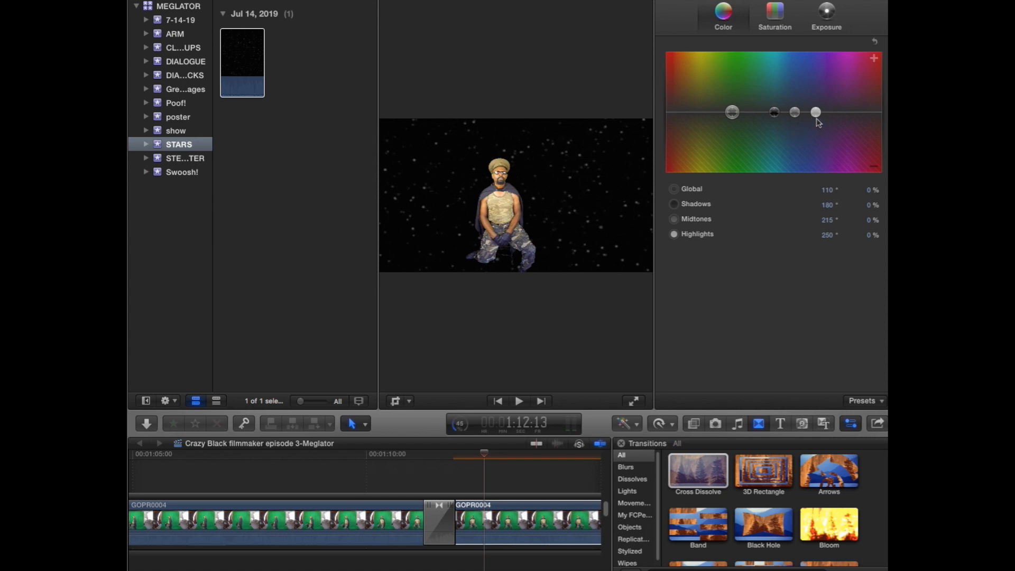
mouse_move(817, 113)
left_mouse_down()
mouse_move(867, 166)
mouse_move(823, 113)
mouse_move(796, 112)
mouse_move(734, 158)
mouse_move(843, 92)
mouse_move(767, 57)
mouse_move(759, 158)
mouse_move(807, 140)
mouse_move(801, 116)
left_mouse_up()
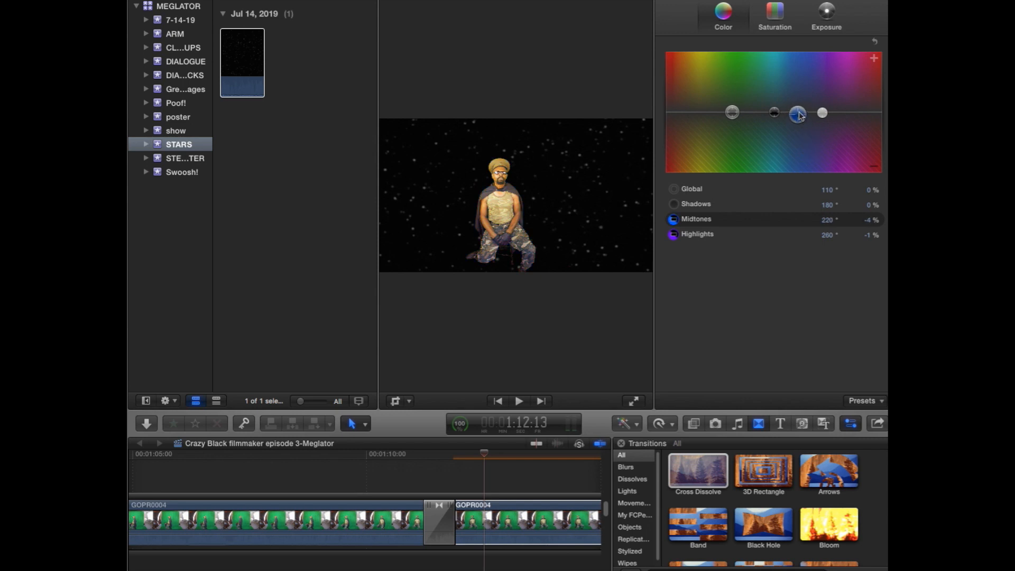
Play the project from near the beginning of the timeline.
left_click(388, 457)
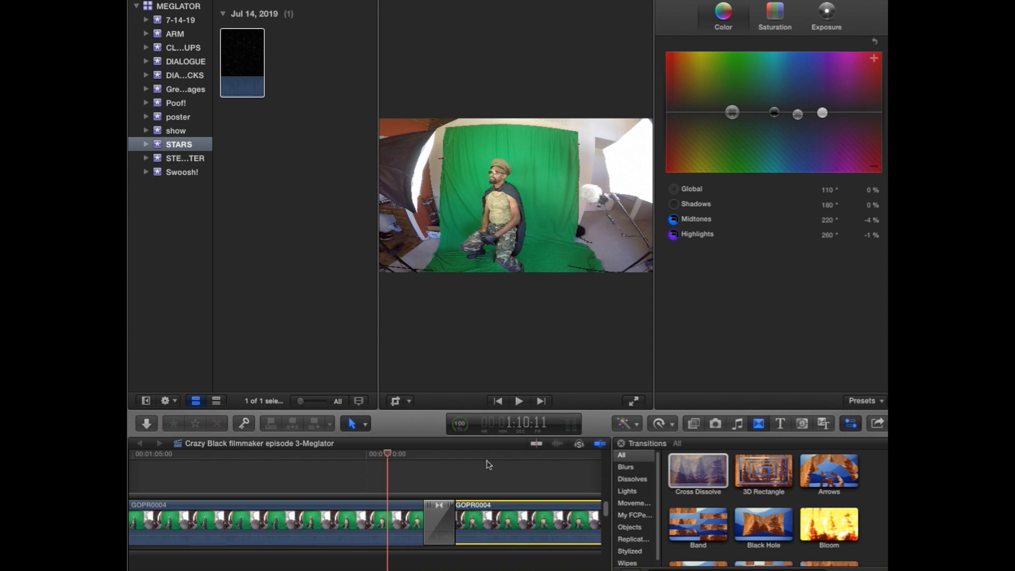
left_click(730, 569)
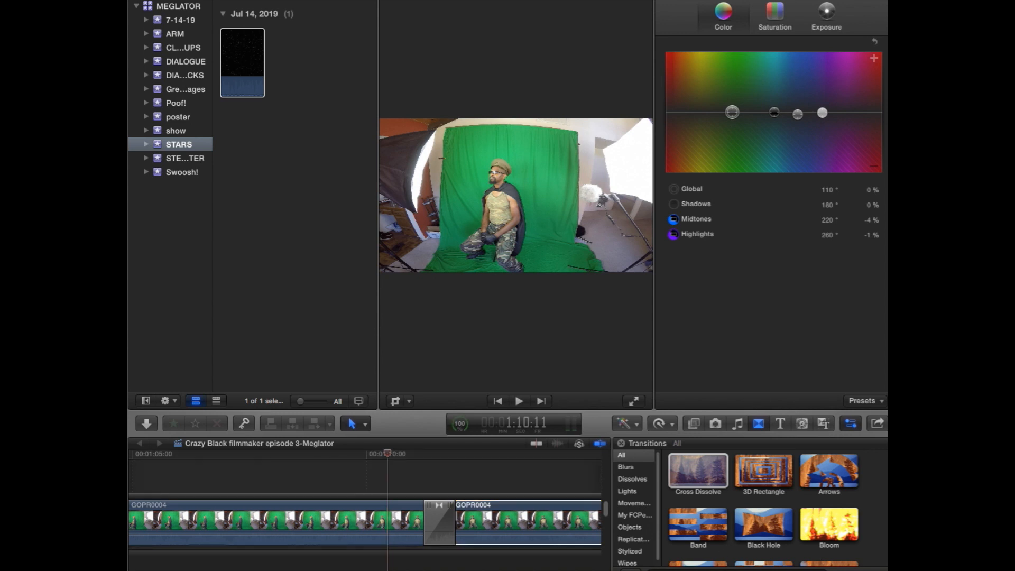
left_click(422, 523)
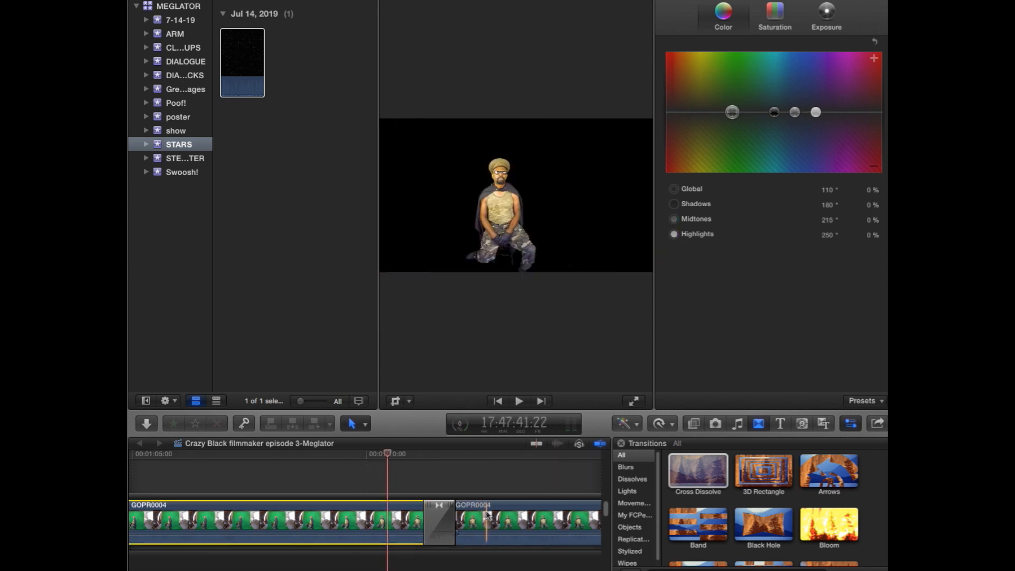
key("super+minus")
key("super+minus")
key("super+minus")
key("super+minus")
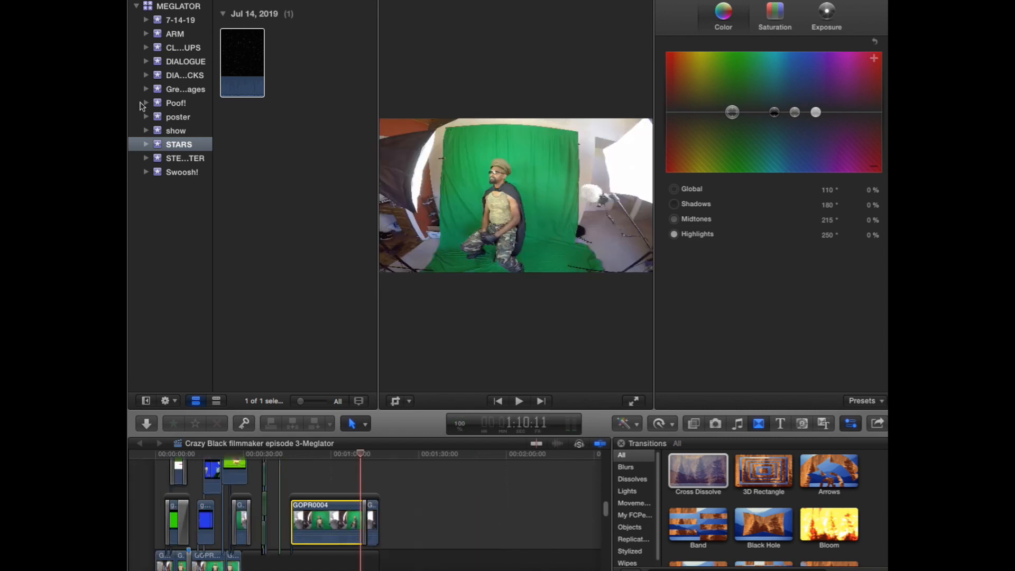
left_click(161, 454)
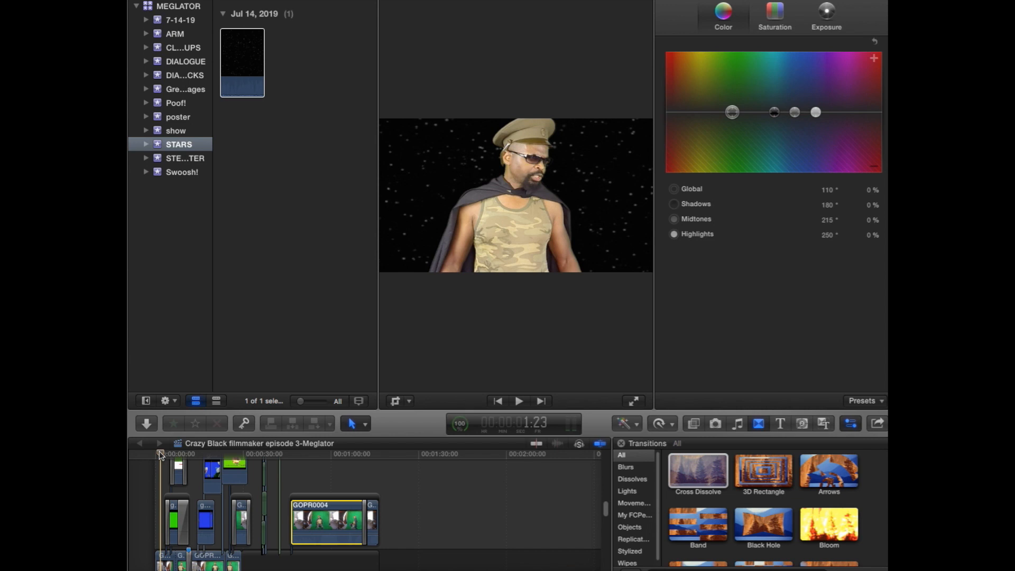
key("space")
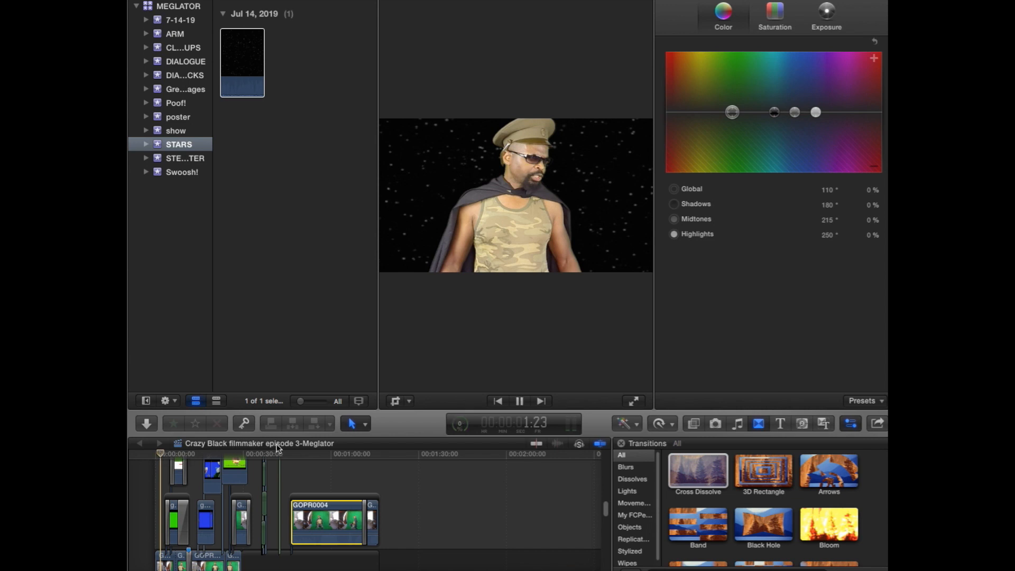
Delete the demonstration GOPR0004 segments placed after the finished sequence in the timeline.
left_click(306, 455)
left_click(370, 516)
left_click_drag(368, 516, 305, 527)
key("Delete")
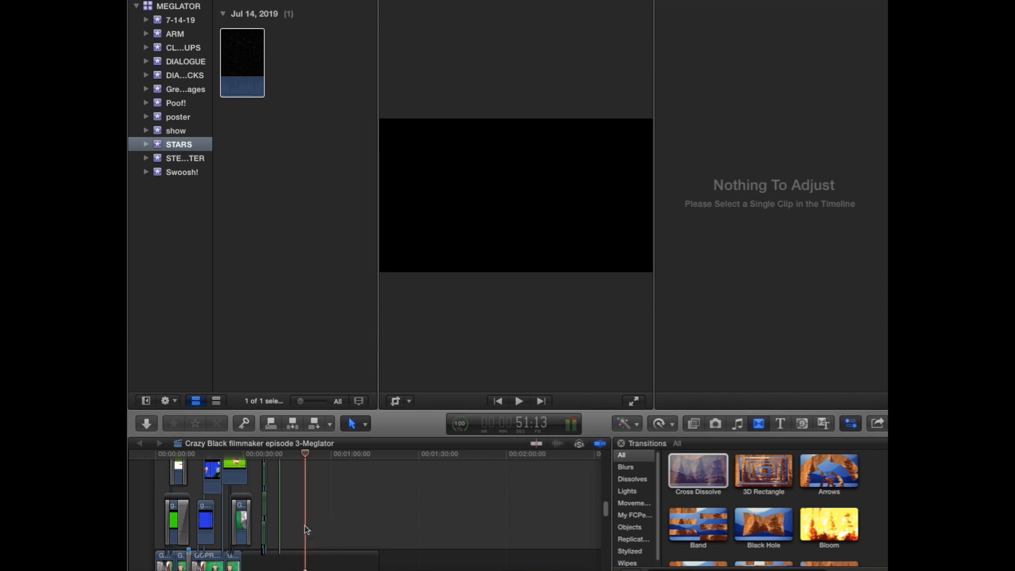
Play the first second or so of the project from the very start of the timeline, and pause.
left_click(154, 454)
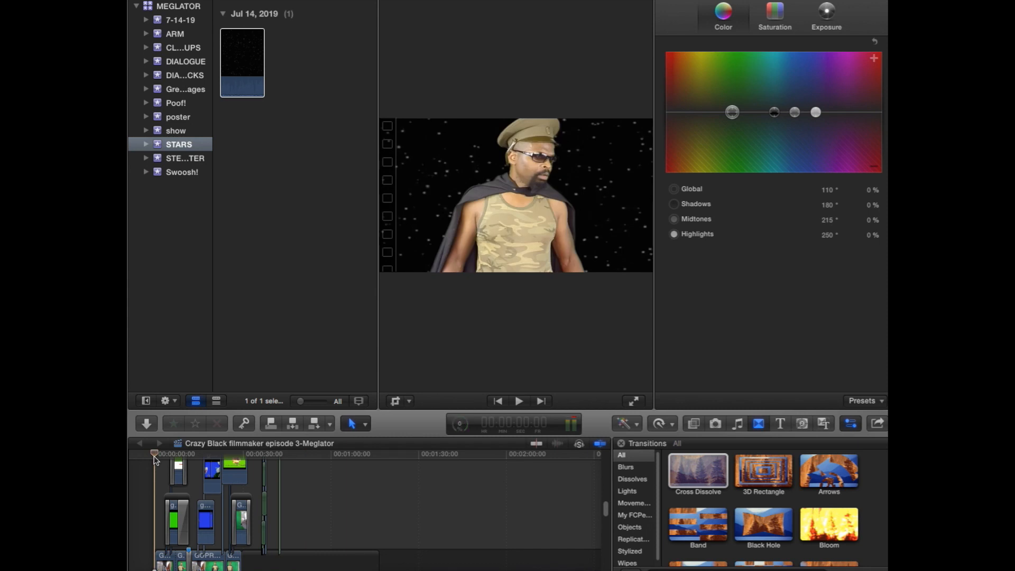
key("space")
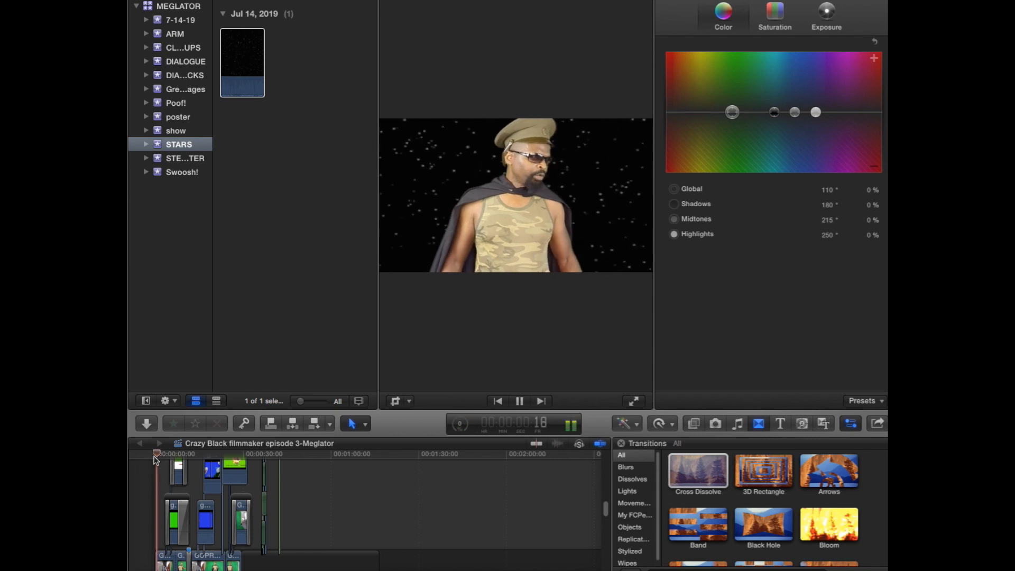
key("space")
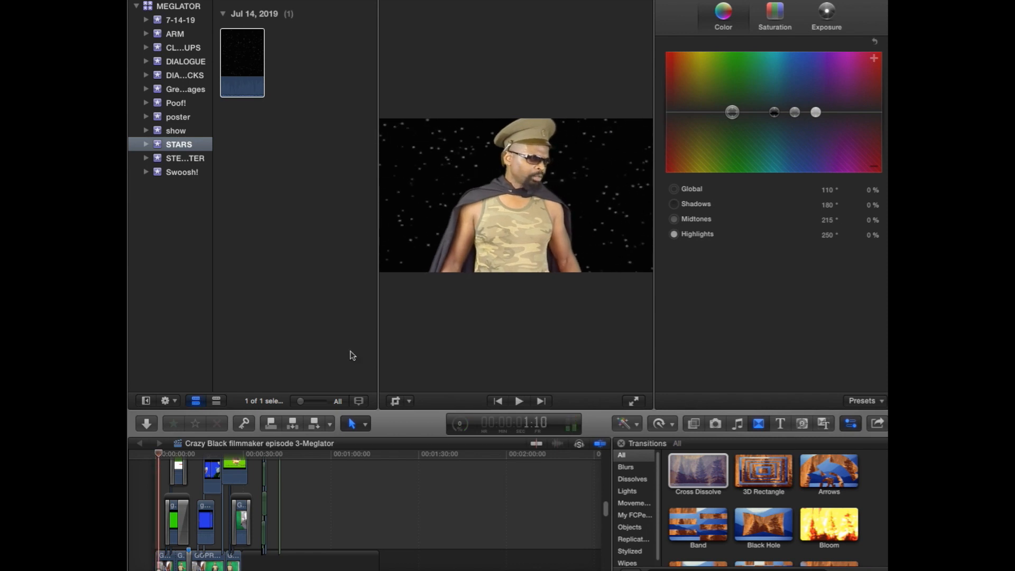
Review the sequence full screen, pausing on the planet shot and the layered explosion-and-Earth shot, and return to the editing view.
left_click(635, 402)
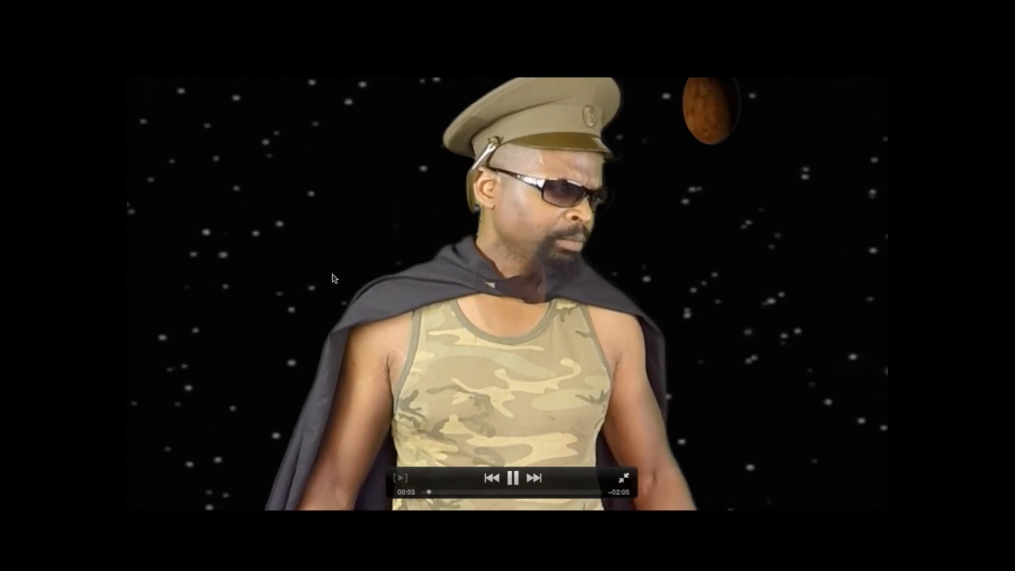
key("space")
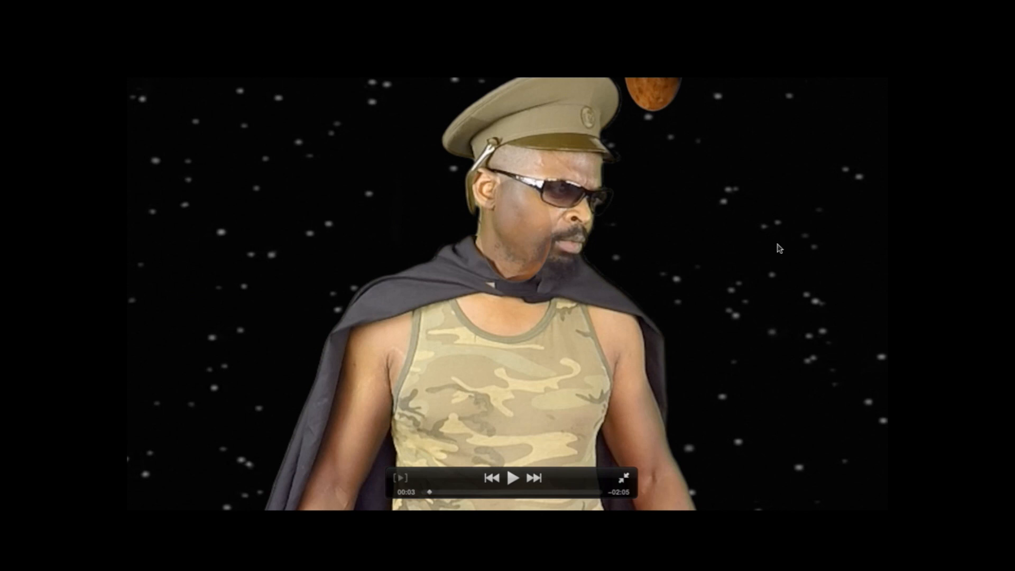
key("space")
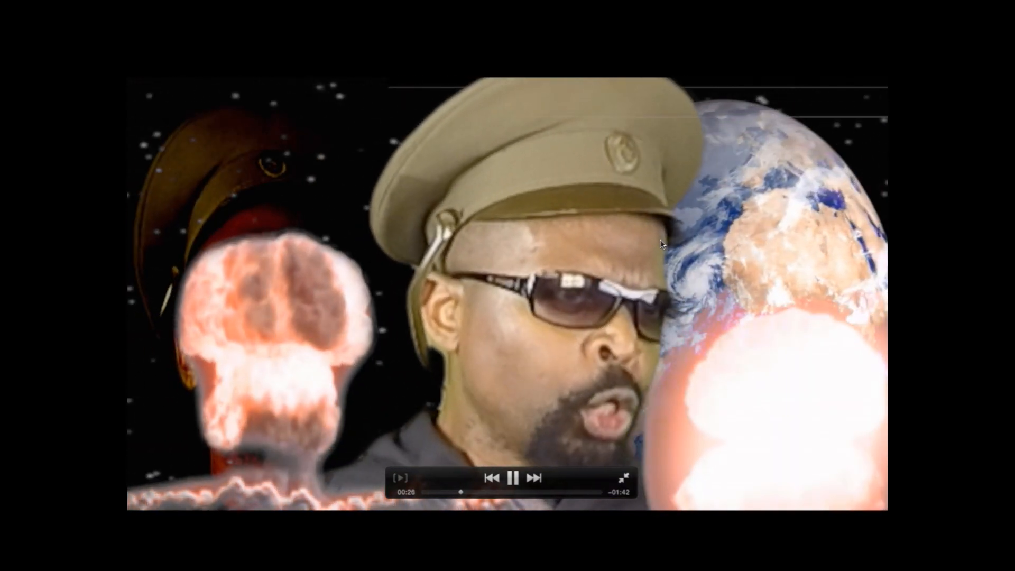
key("space")
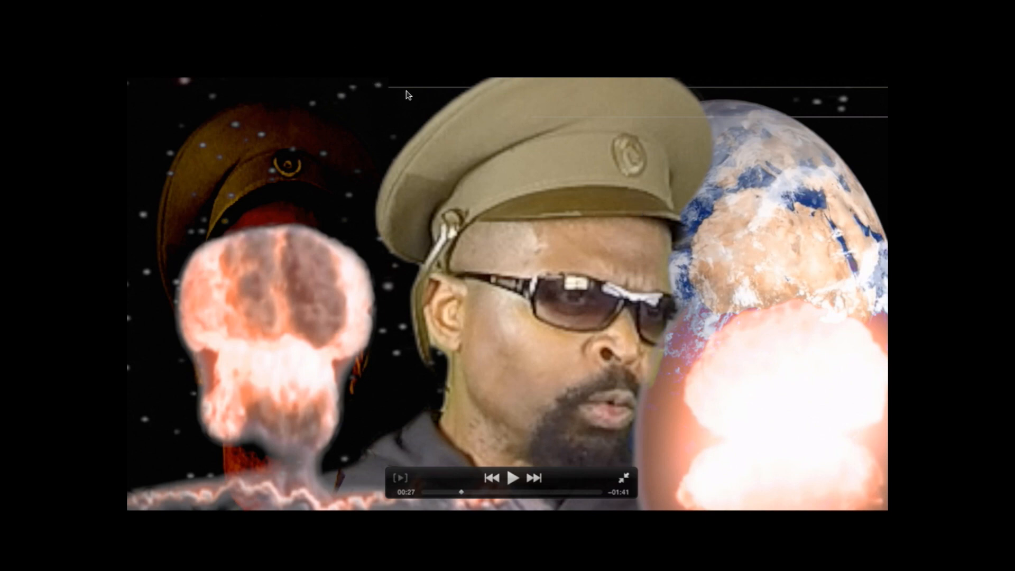
key("space")
key("space")
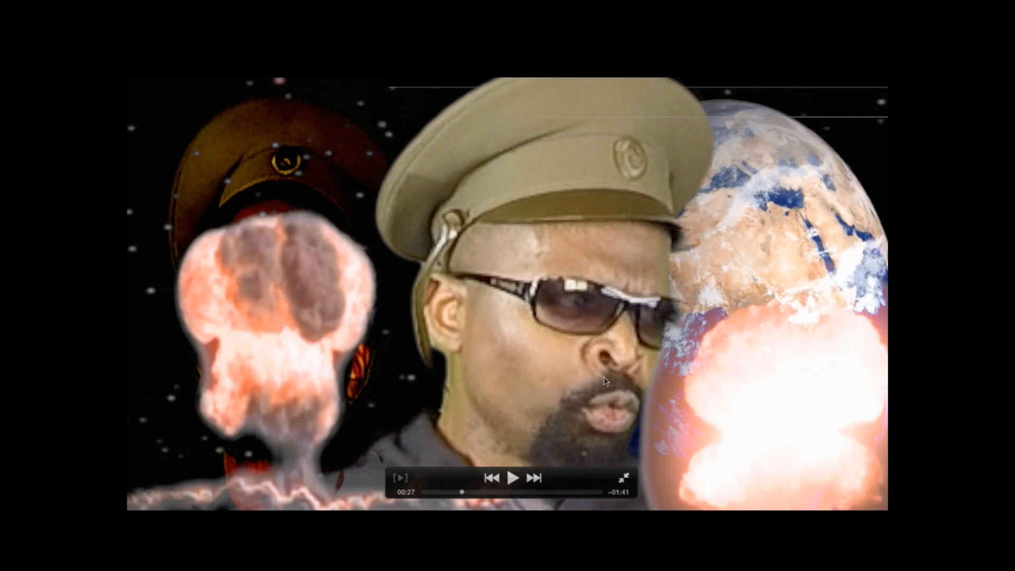
left_click(624, 480)
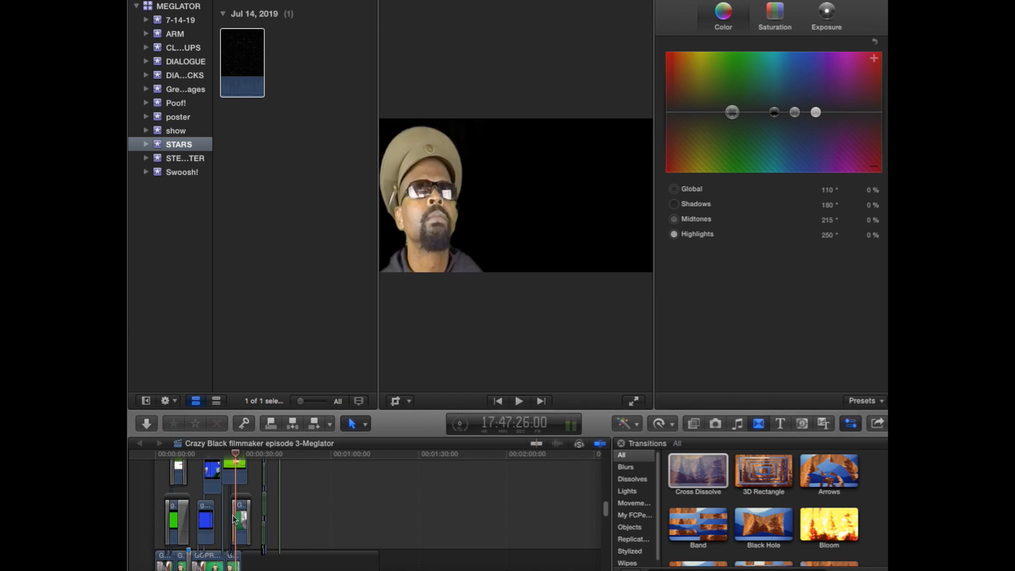
Examine the Transform frame of the uppermost connected clip at the playhead, the explosion over the Earth, and close it without changes.
scroll(254, 498, "up", 5)
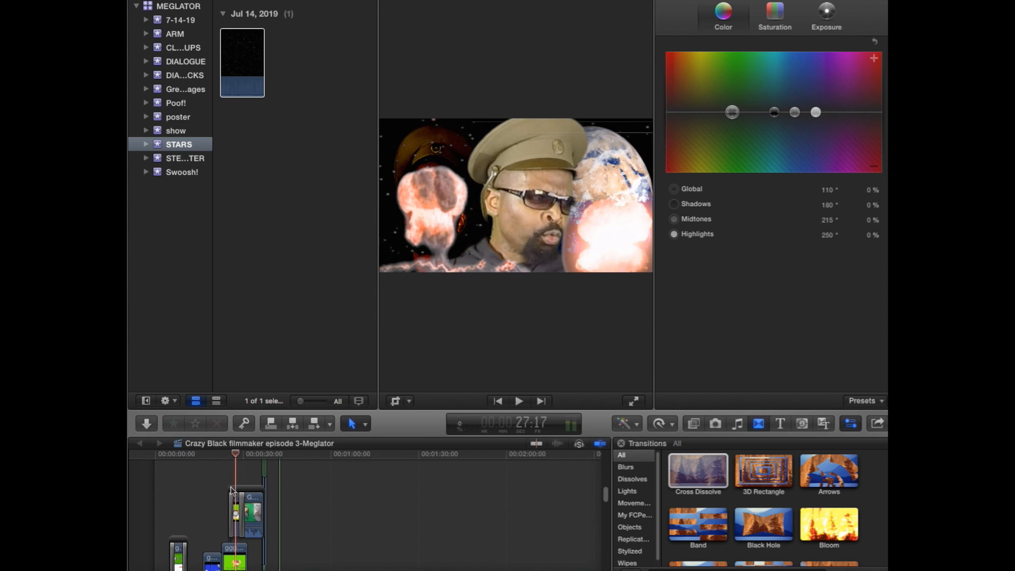
left_click(236, 511)
left_click(410, 403)
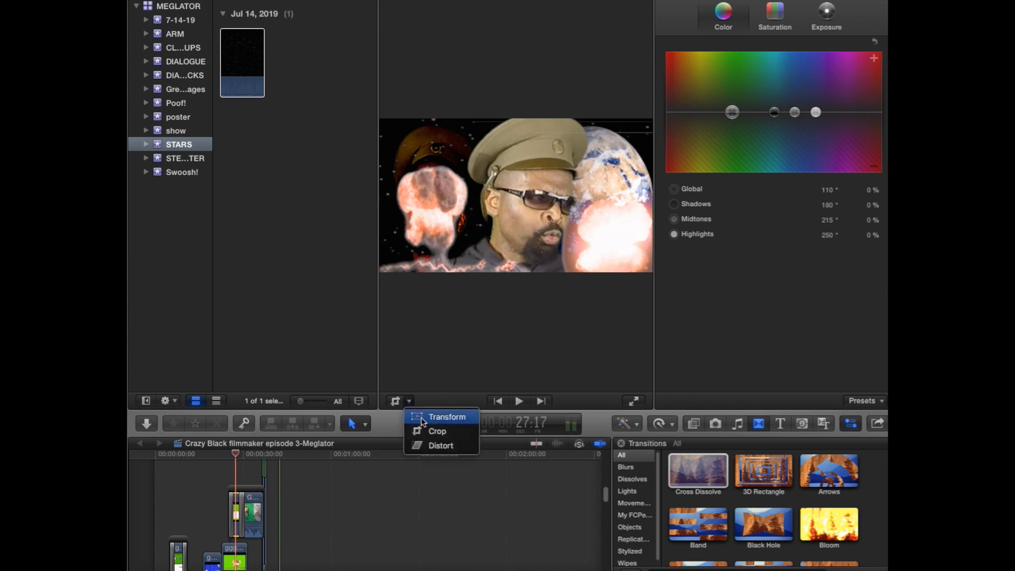
left_click(424, 418)
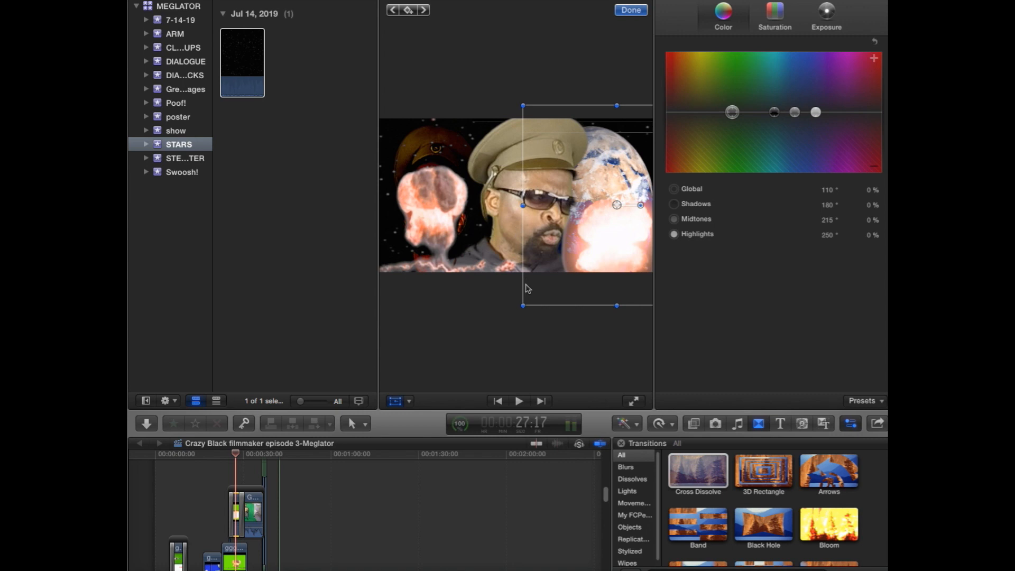
left_click(631, 10)
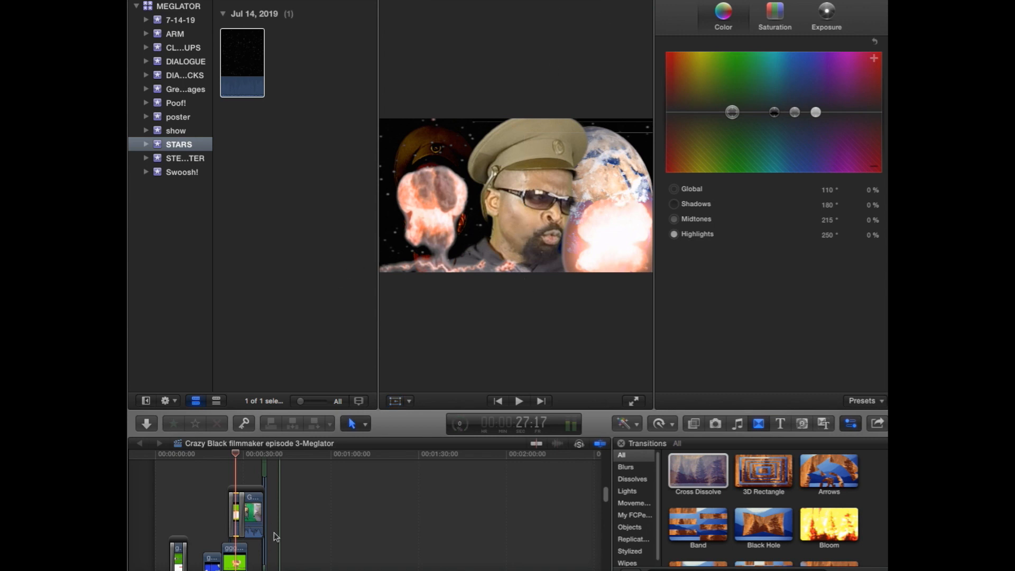
Examine the Transform frame of the green-screen explosion clip "ggg..." at the playhead and close it without changes.
scroll(275, 537, "down", 2)
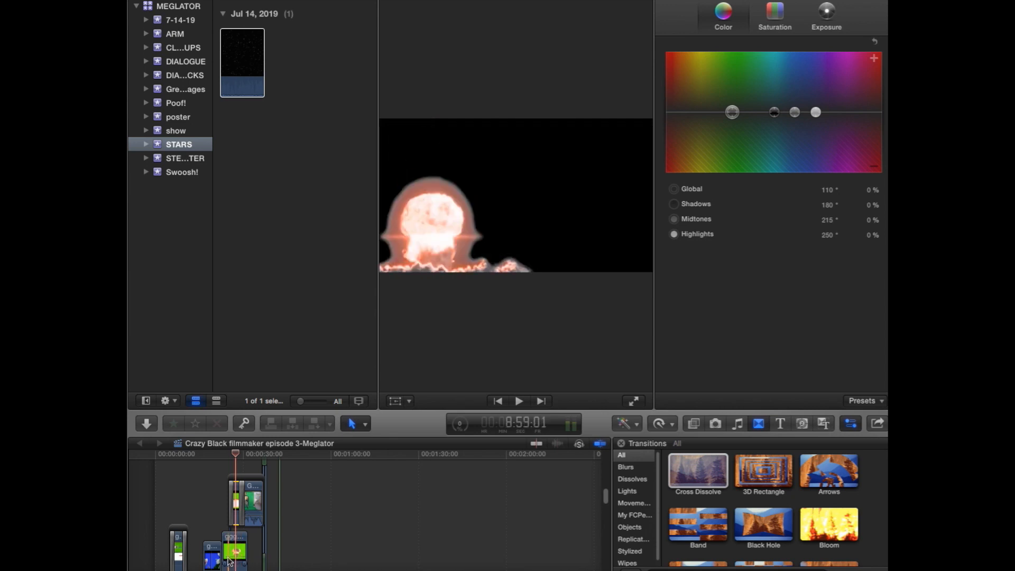
left_click(232, 554)
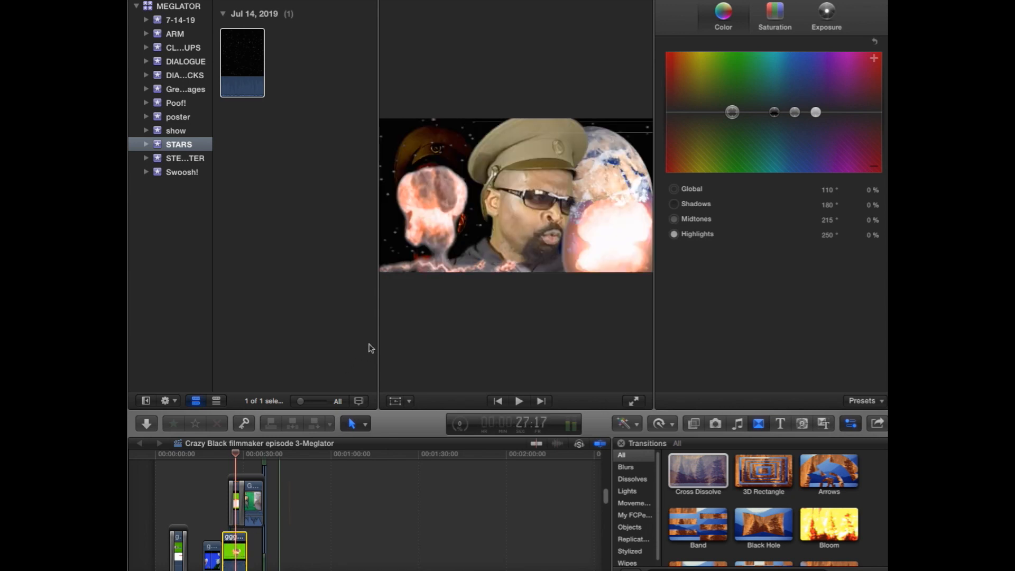
left_click(410, 402)
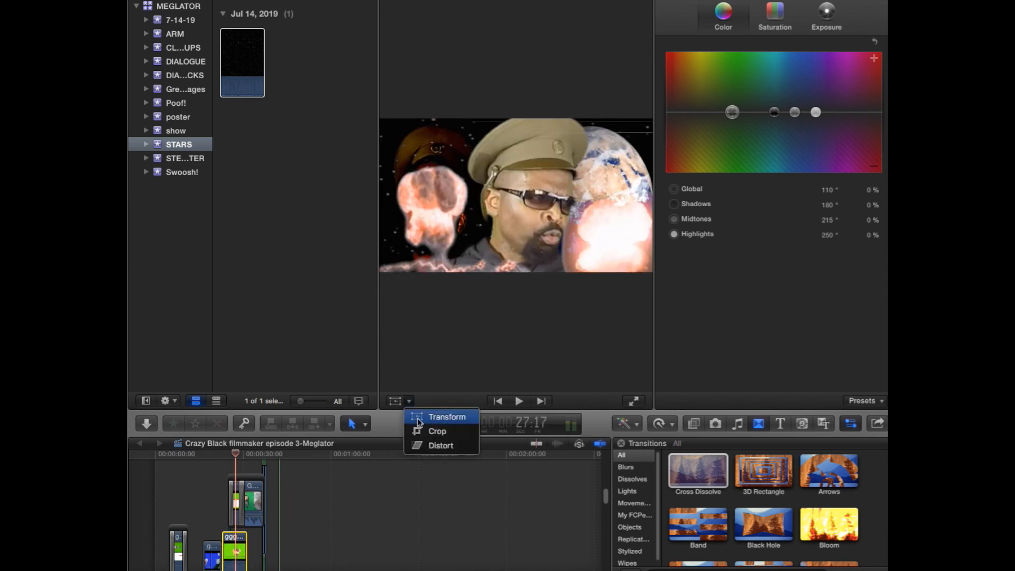
left_click(424, 418)
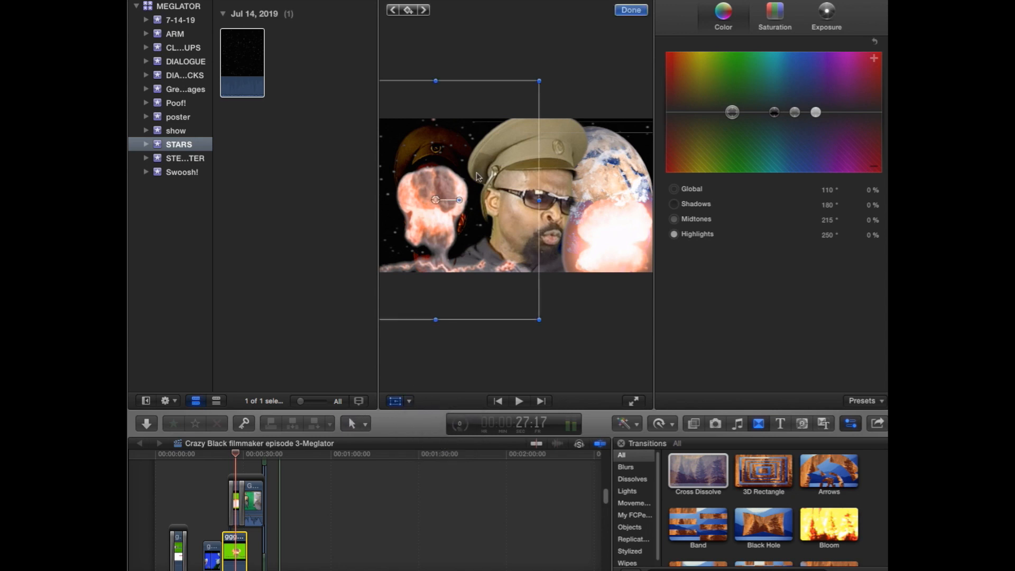
left_click(631, 10)
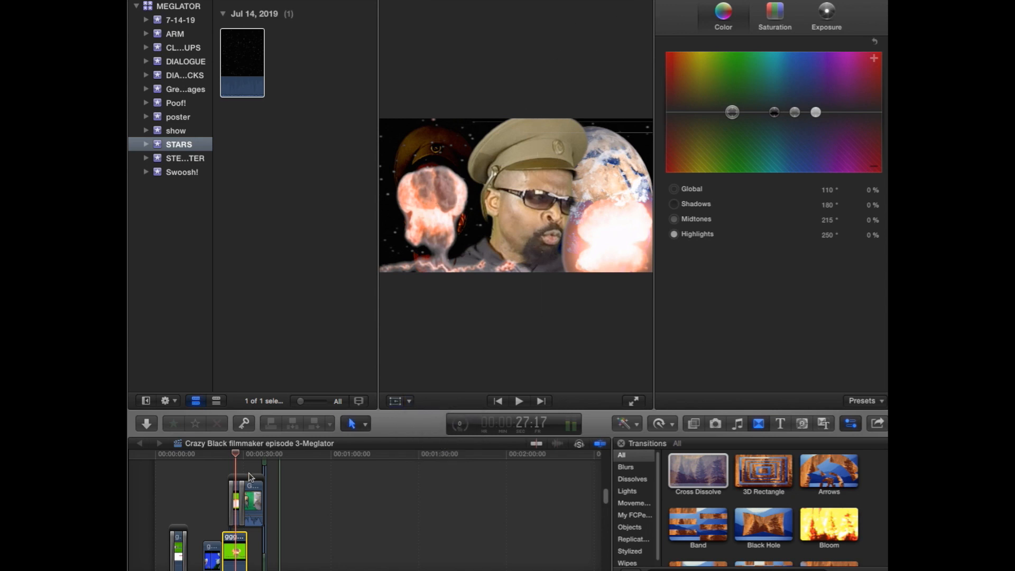
Examine the Transform controls of the connected GOPR clip directly above the primary storyline's last clip, and close them without changes.
scroll(253, 492, "down", 5)
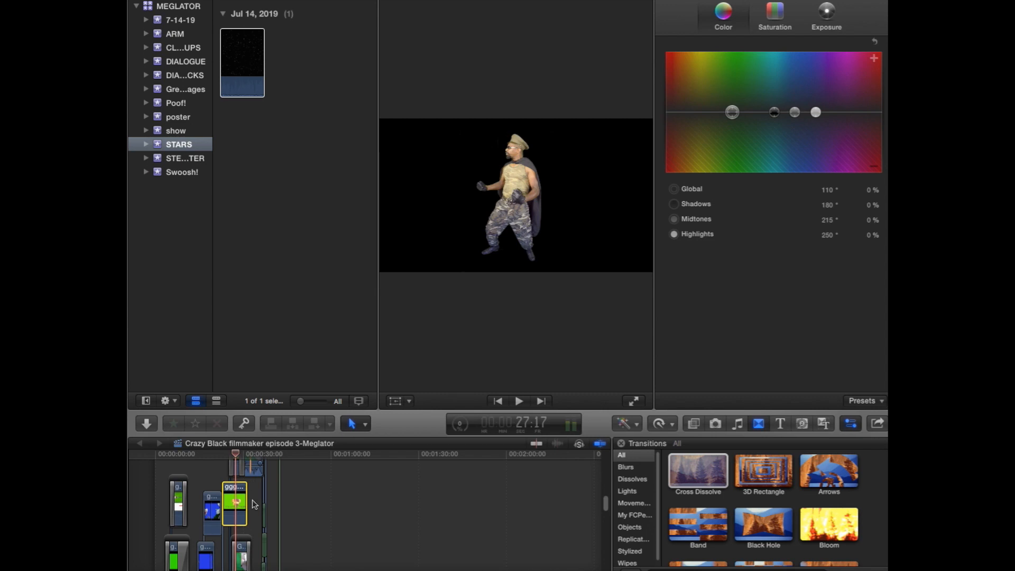
scroll(253, 510, "down", 3)
left_click(251, 521)
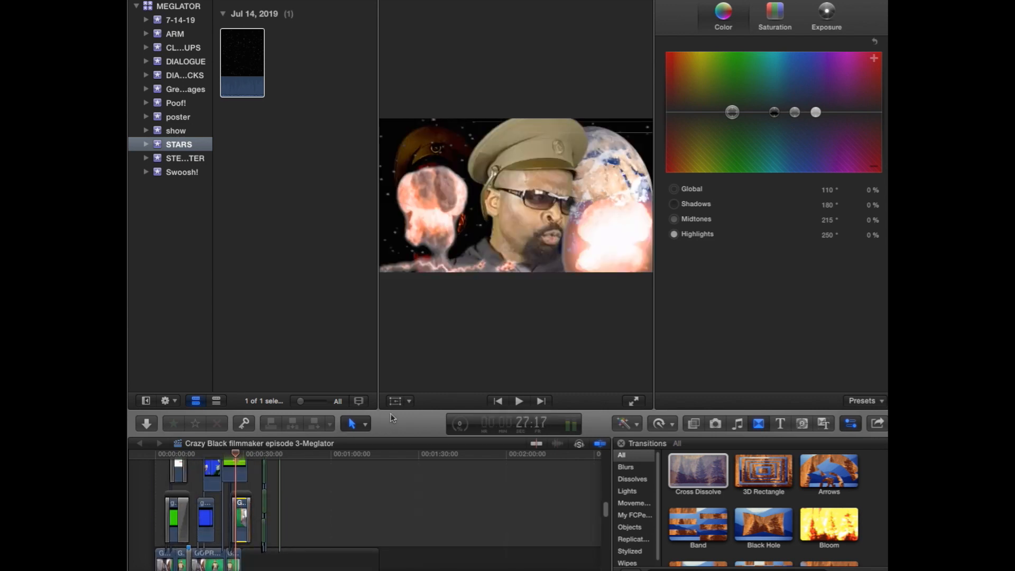
left_click(410, 401)
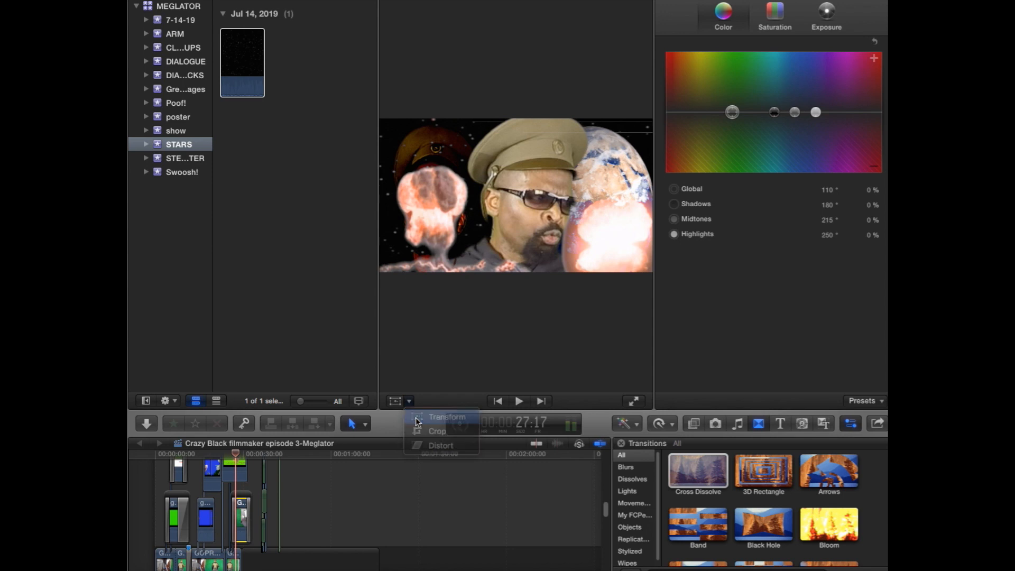
left_click(416, 419)
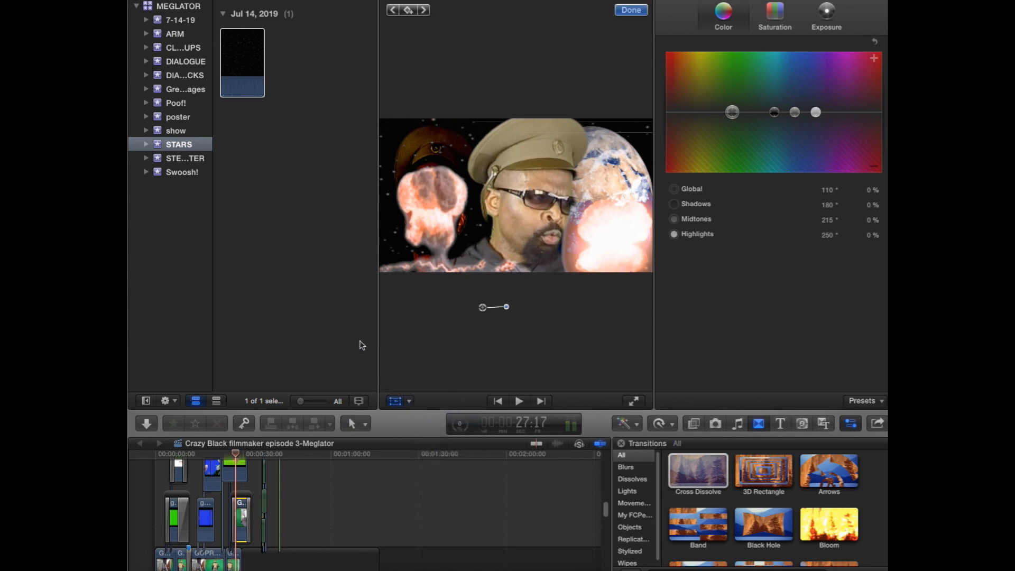
left_click(634, 11)
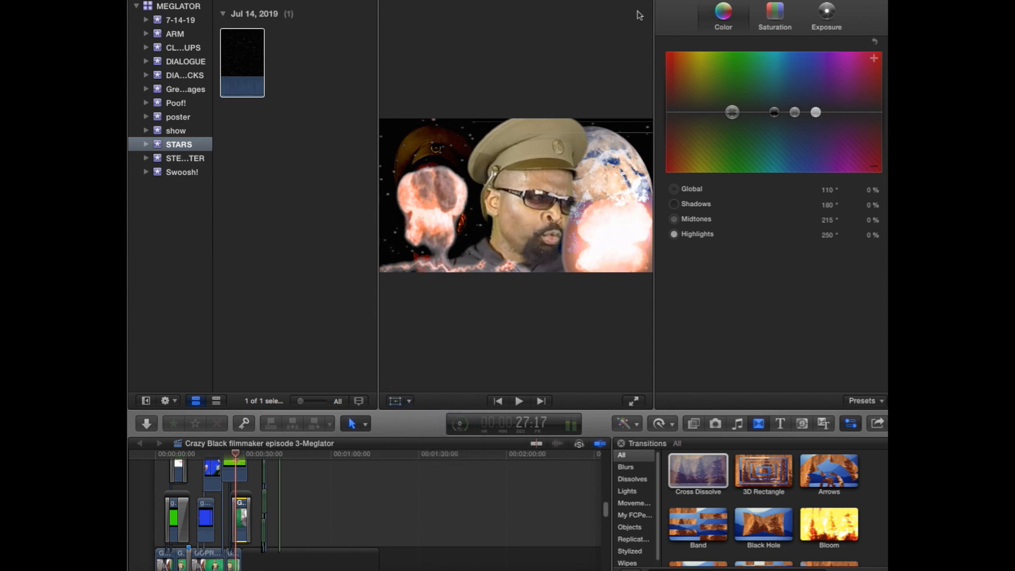
Examine the Transform frame of the last GOPR clip in the primary storyline and close it.
scroll(235, 508, "down", 2)
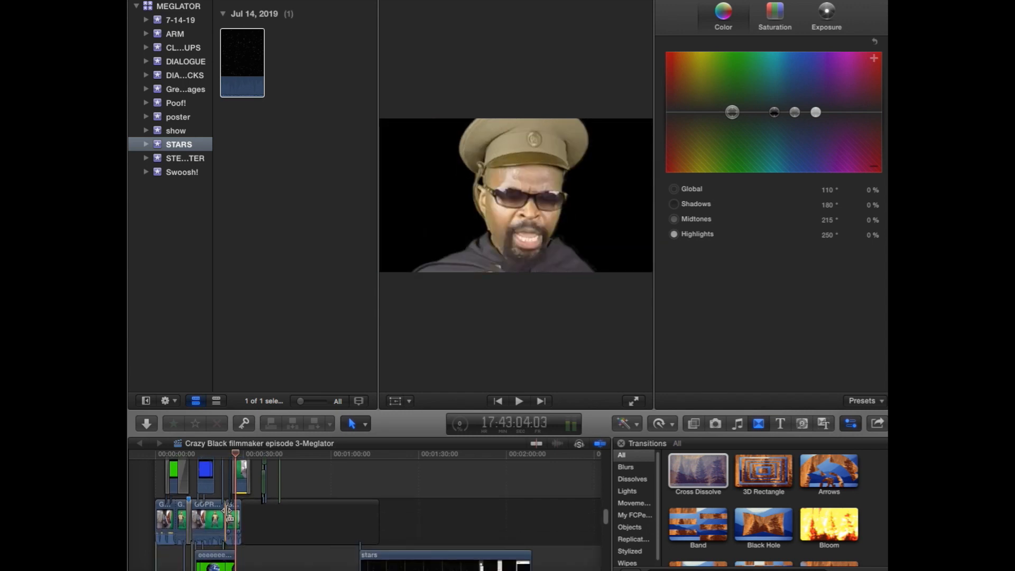
left_click(233, 517)
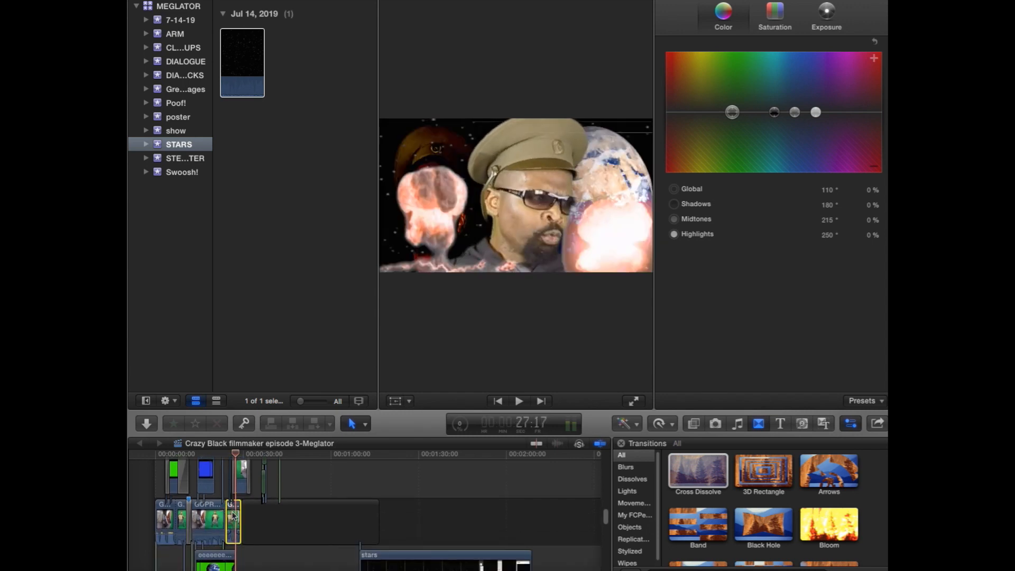
left_click(410, 402)
left_click(444, 417)
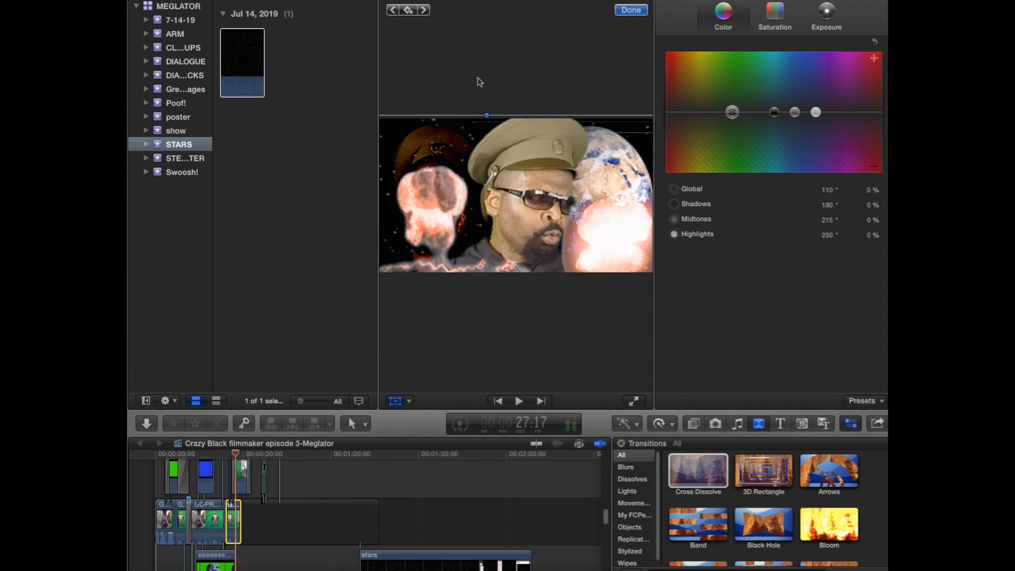
left_click_drag(488, 116, 488, 109)
left_click(617, 11)
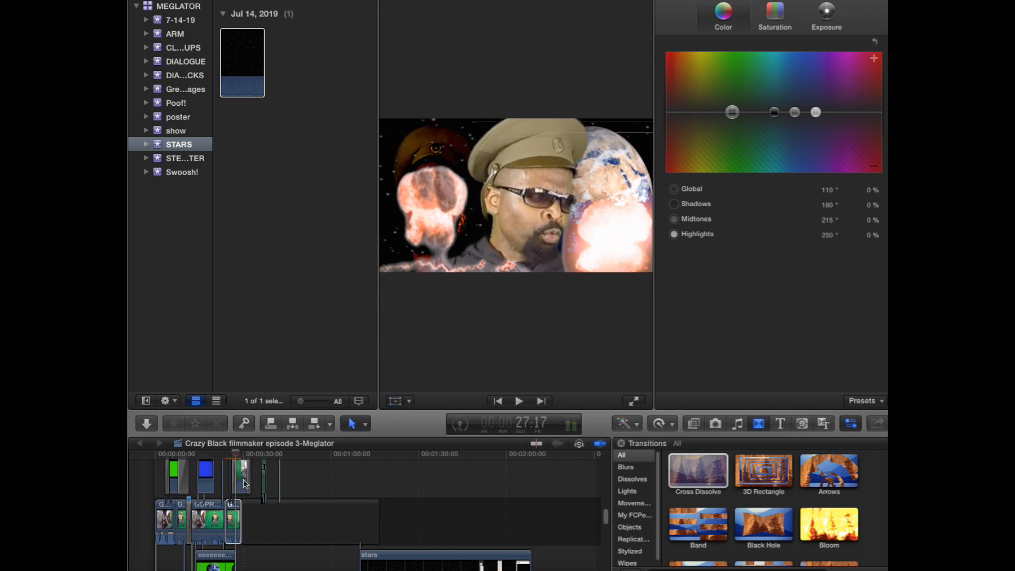
Show the Transform controls for the green-screen Earth clip "eeeeeee..." below the primary storyline.
scroll(245, 483, "down", 2)
scroll(233, 508, "down", 2)
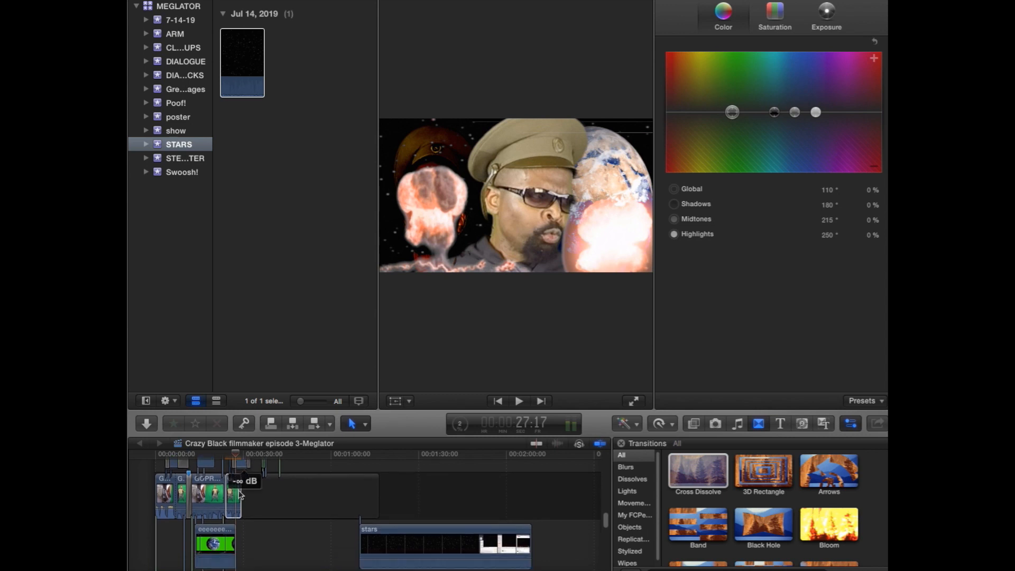
left_click(224, 540)
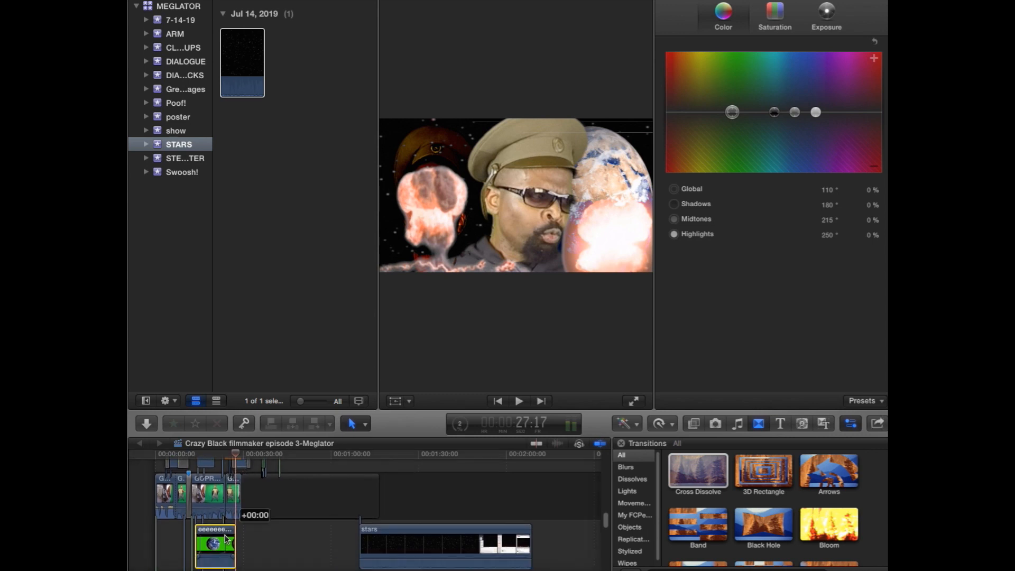
left_click(410, 403)
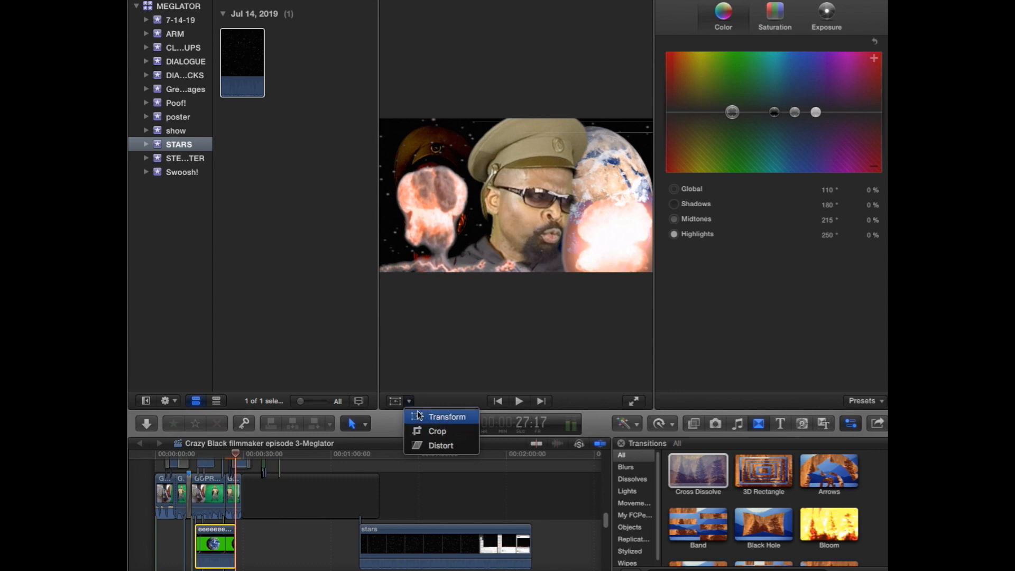
left_click(439, 417)
Play the sequence full screen through the fighting-stance shot, pausing on it, and return to the editing view.
left_click(634, 403)
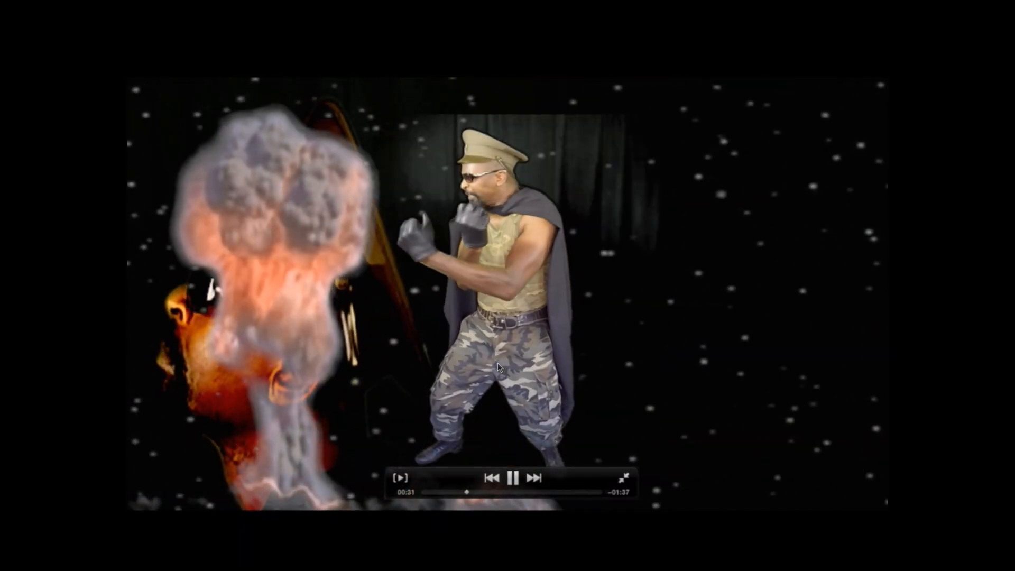
key("space")
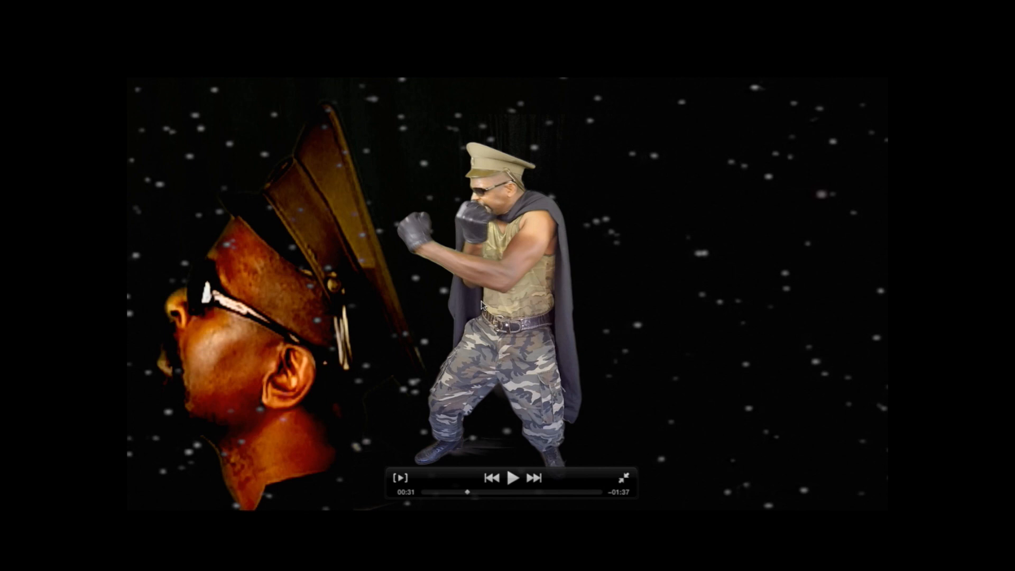
key("space")
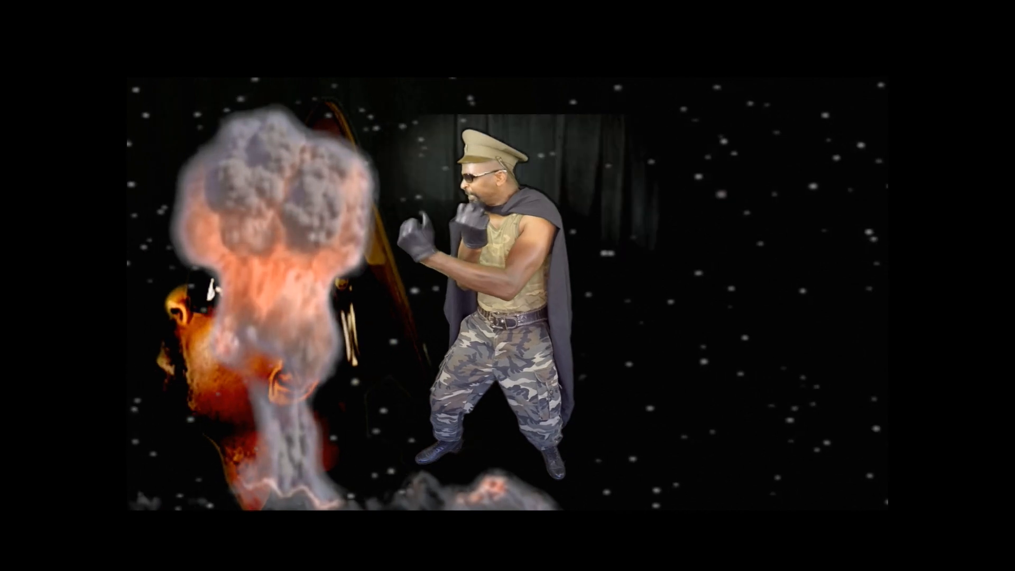
key("space")
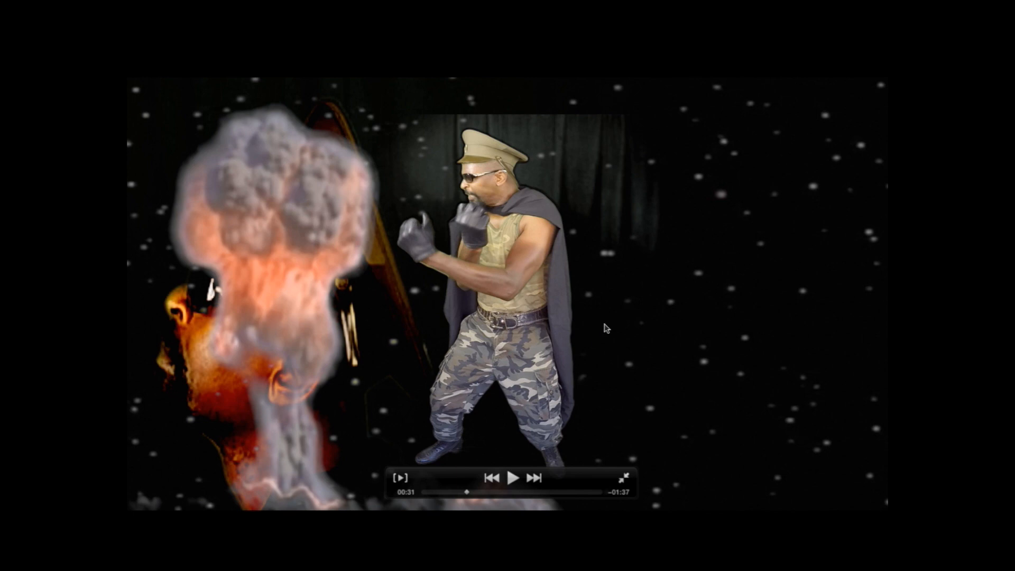
left_click(626, 480)
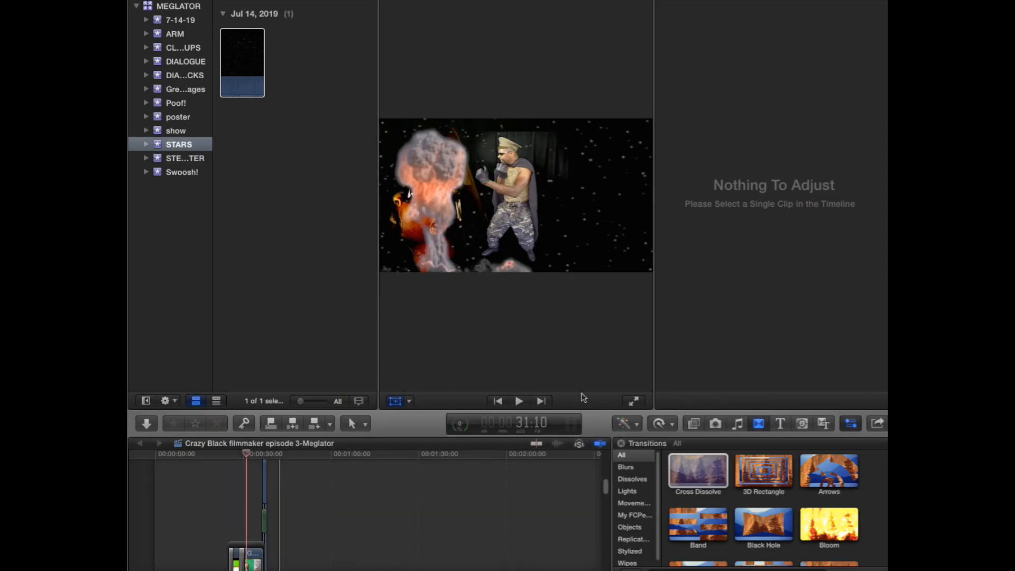
Select the fighting-stance clip GOPR0003 among the connected clips, display its Keyer settings and close its Transform frame.
scroll(367, 506, "down", 3)
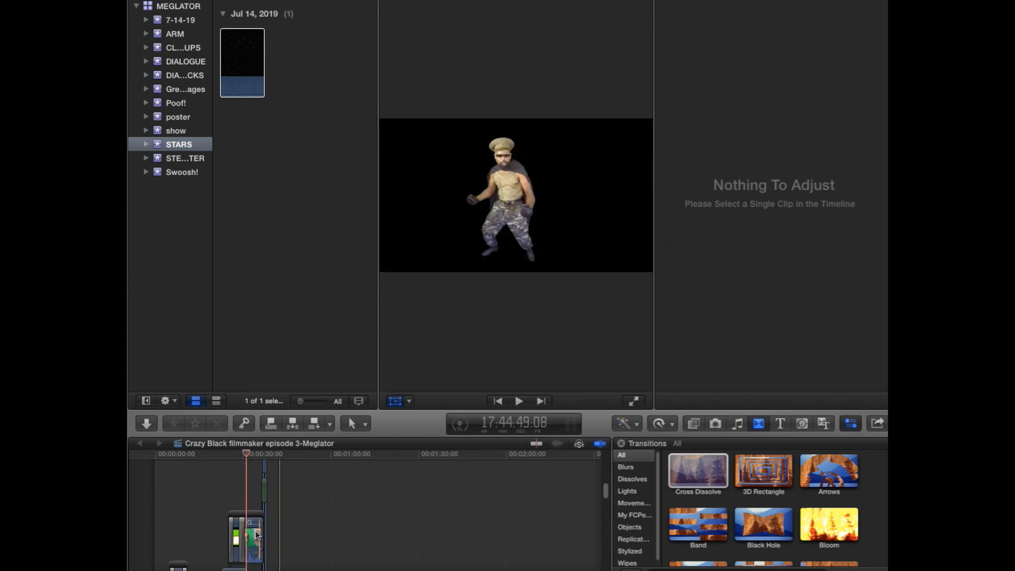
scroll(292, 498, "down", 5)
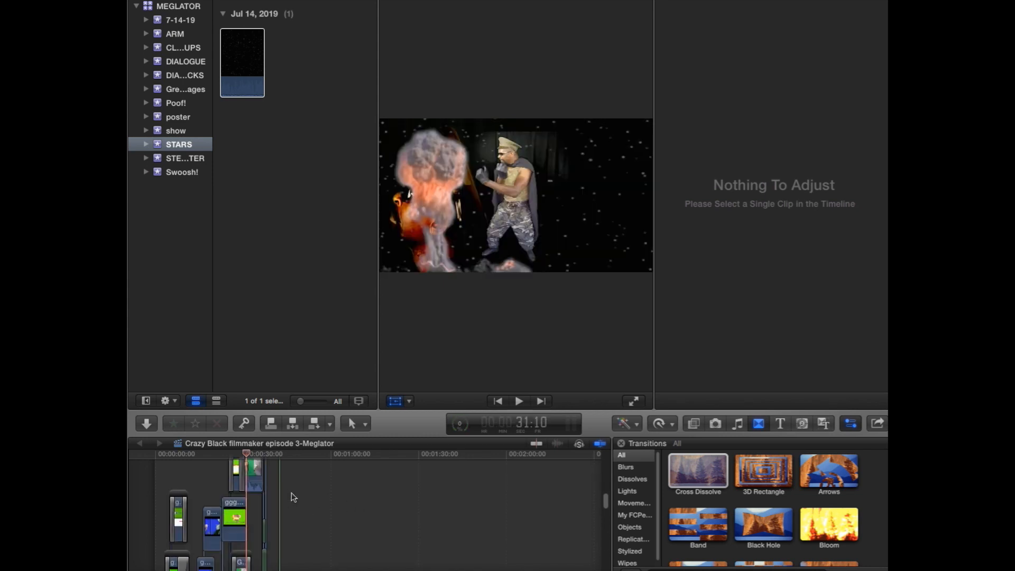
left_click(259, 480)
key("super+6")
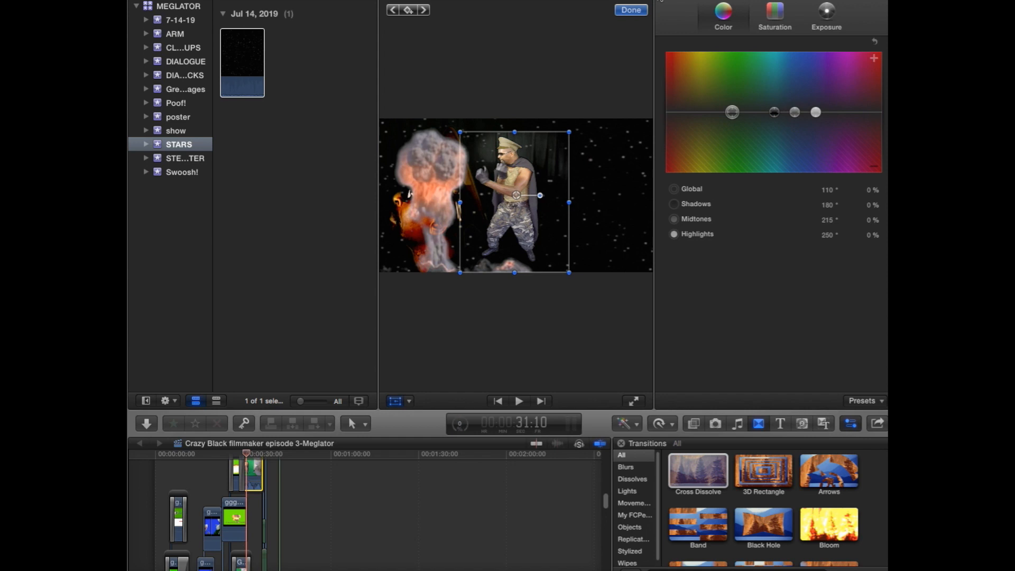
left_click(644, 12)
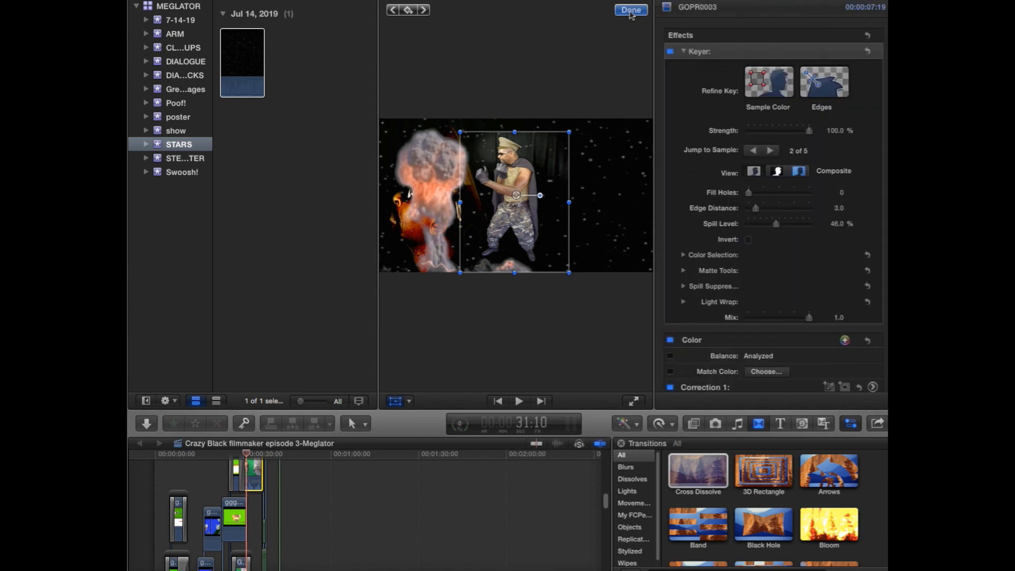
left_click(632, 11)
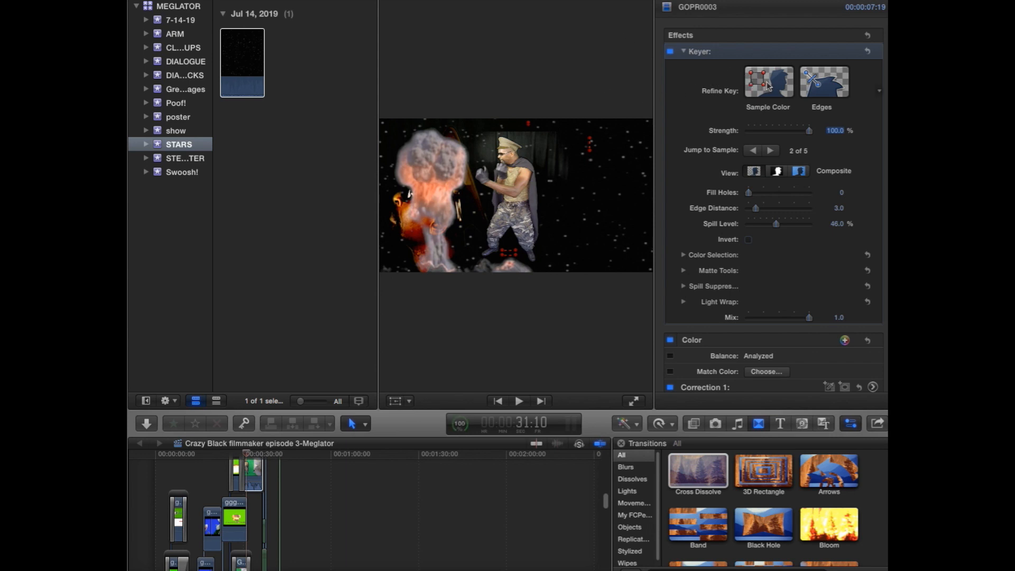
Add a Keyer colour sample over the leftover backdrop beside the figure's head in GOPR0003.
left_click(259, 478)
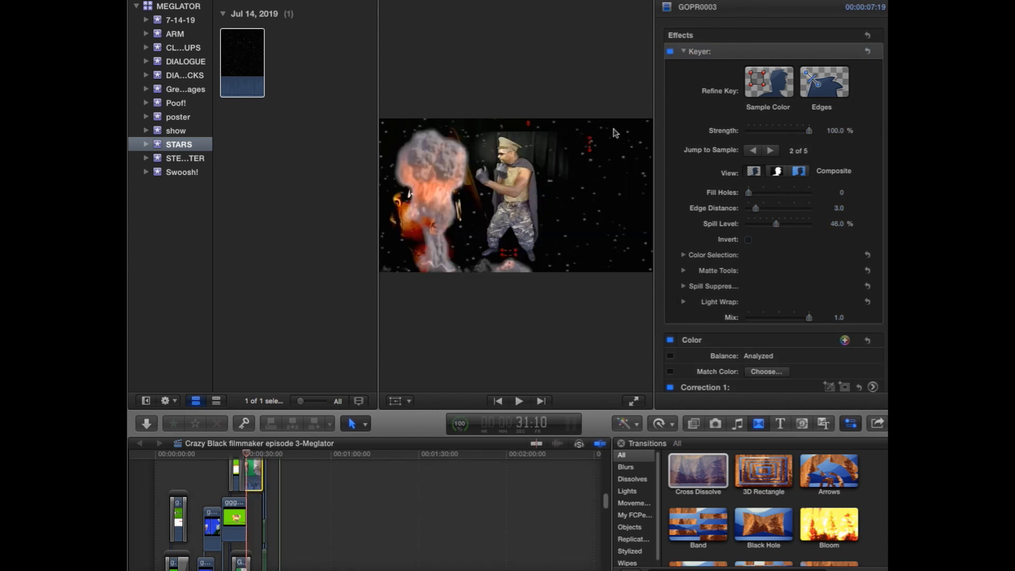
left_click(758, 79)
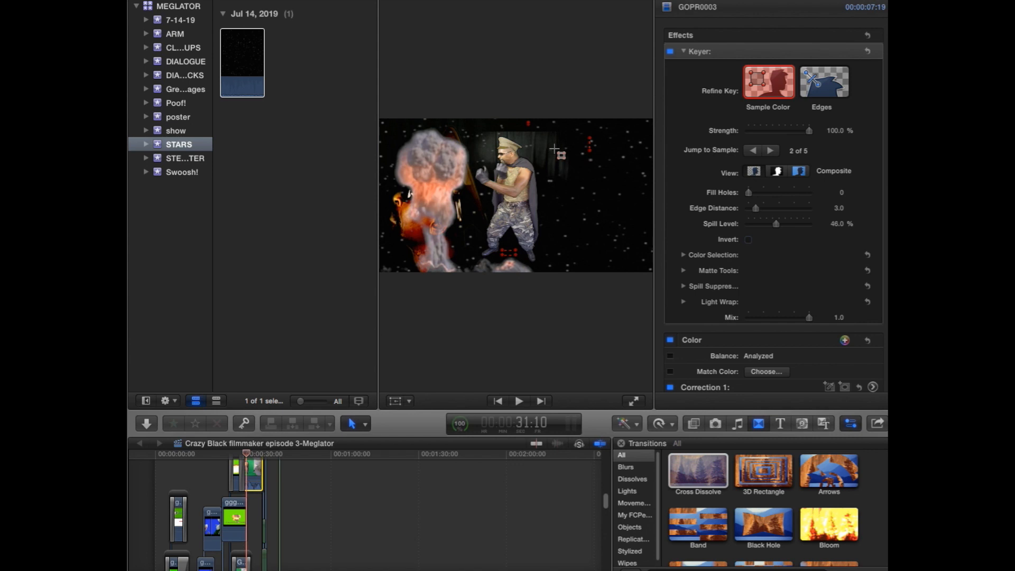
left_click_drag(557, 141, 541, 148)
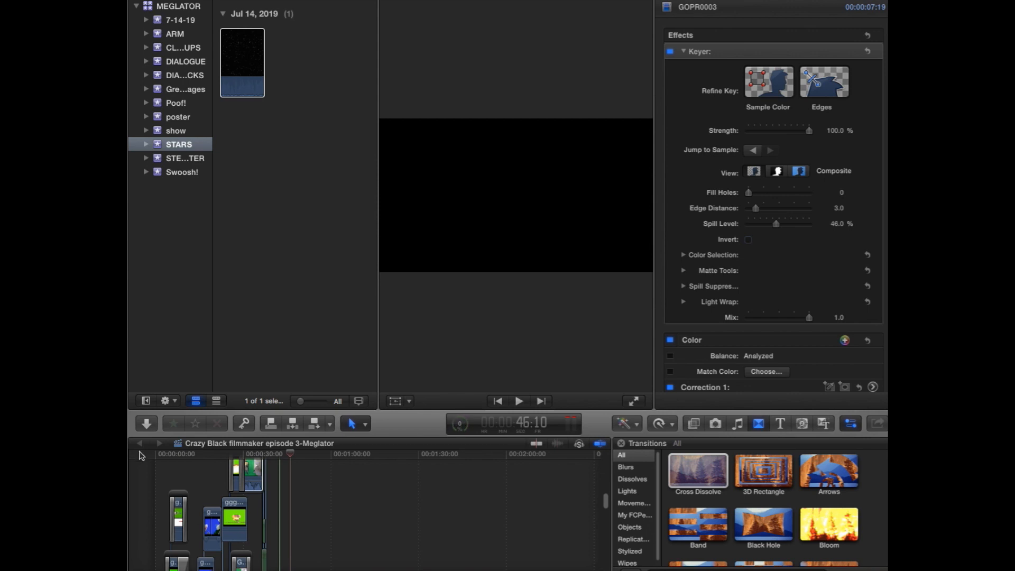
Return to the start of the sequence and scrub forward to the fighting-stance shot at about 31:16.
left_click(155, 455)
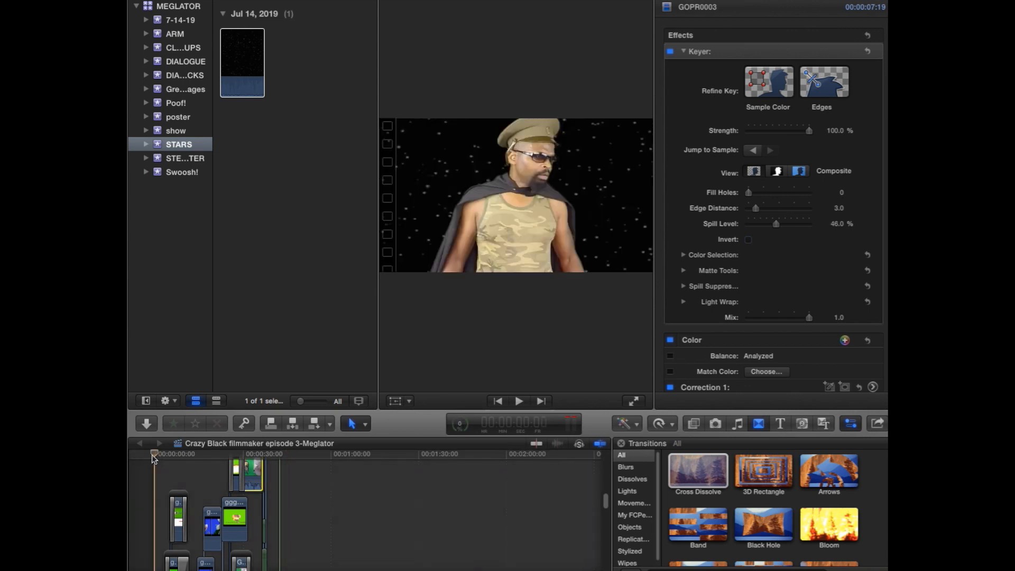
mouse_move(154, 454)
left_mouse_down()
mouse_move(167, 453)
mouse_move(160, 458)
left_mouse_up()
left_click_drag(156, 452, 247, 462)
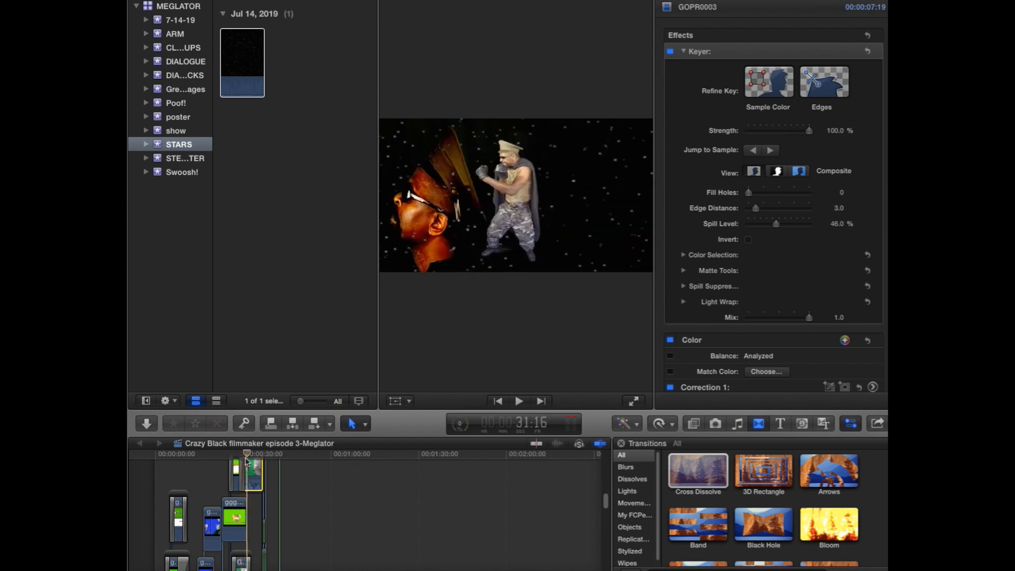
left_click_drag(248, 456, 246, 455)
Check the fighting-stance shot's key full screen, pausing and stepping back two frames, and return to the editing view.
left_click(635, 403)
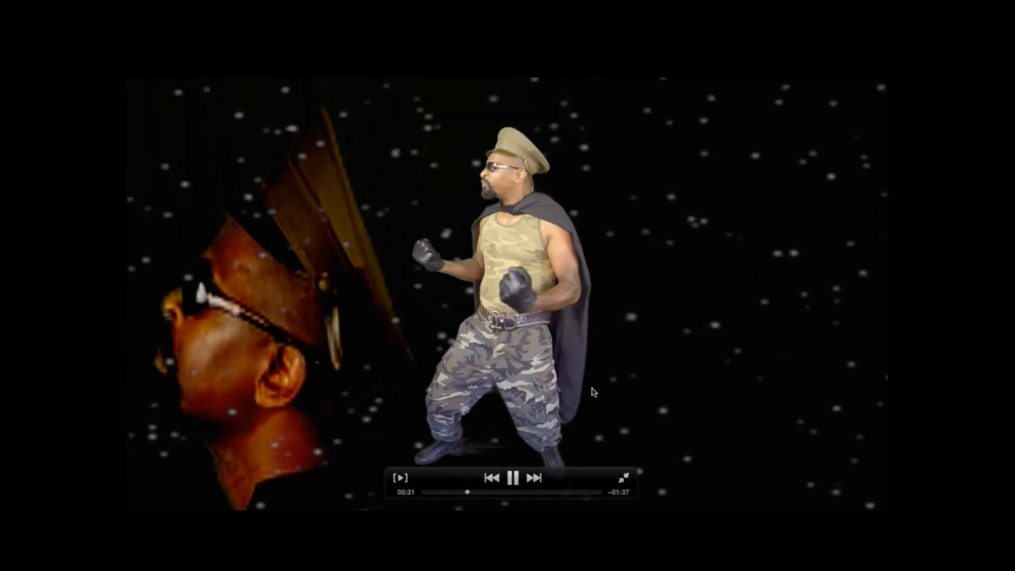
key("space")
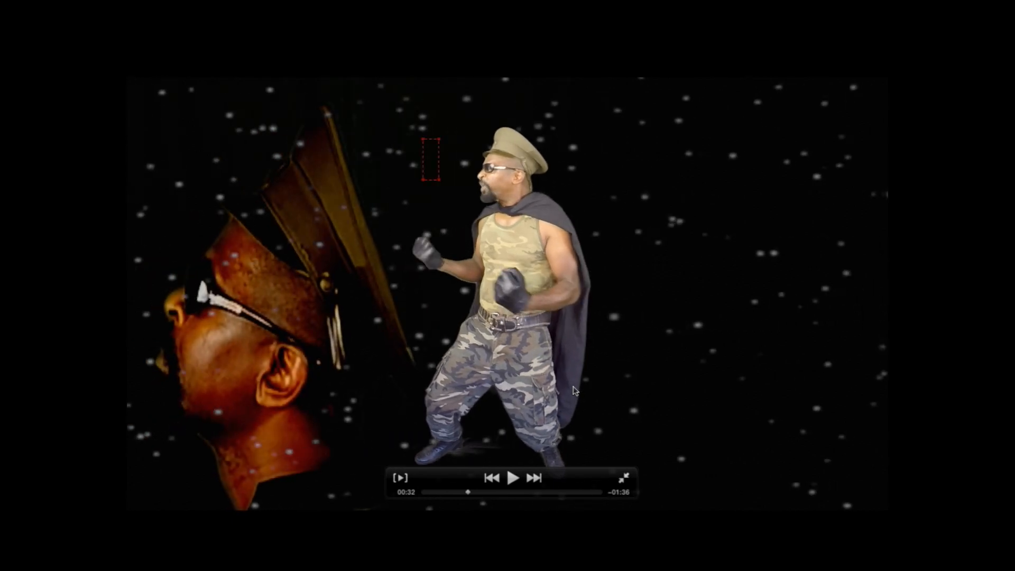
key("Left")
key("Left")
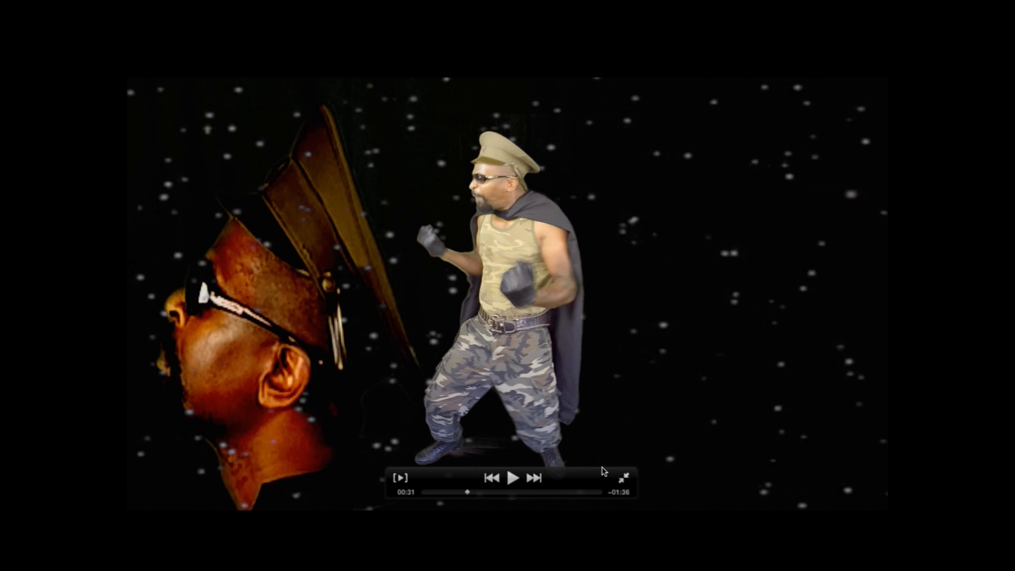
left_click(625, 478)
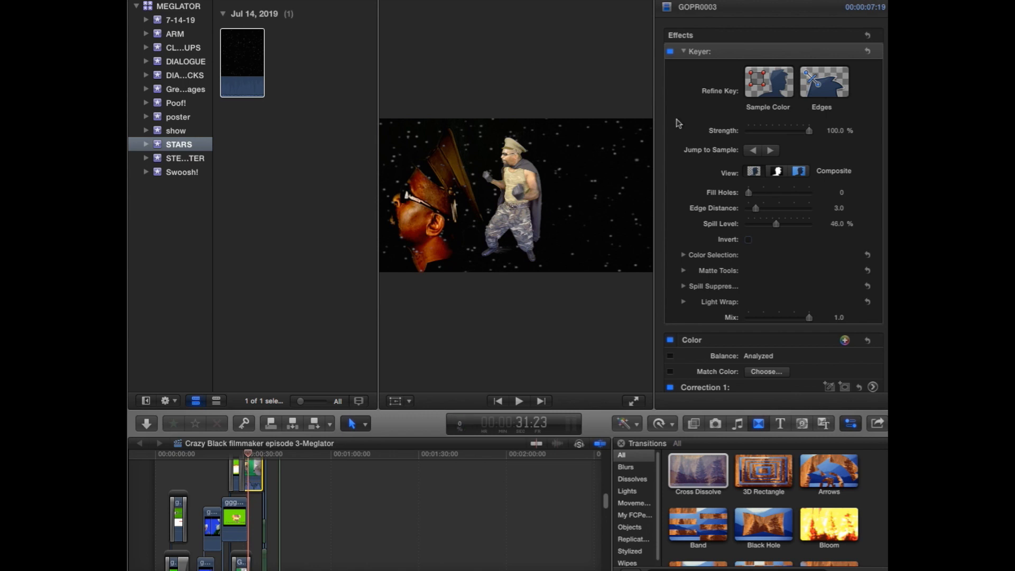
Sample the key colour between the figure's feet and over the remaining backdrop beside his head in the GOPR0003 clip.
left_click(759, 93)
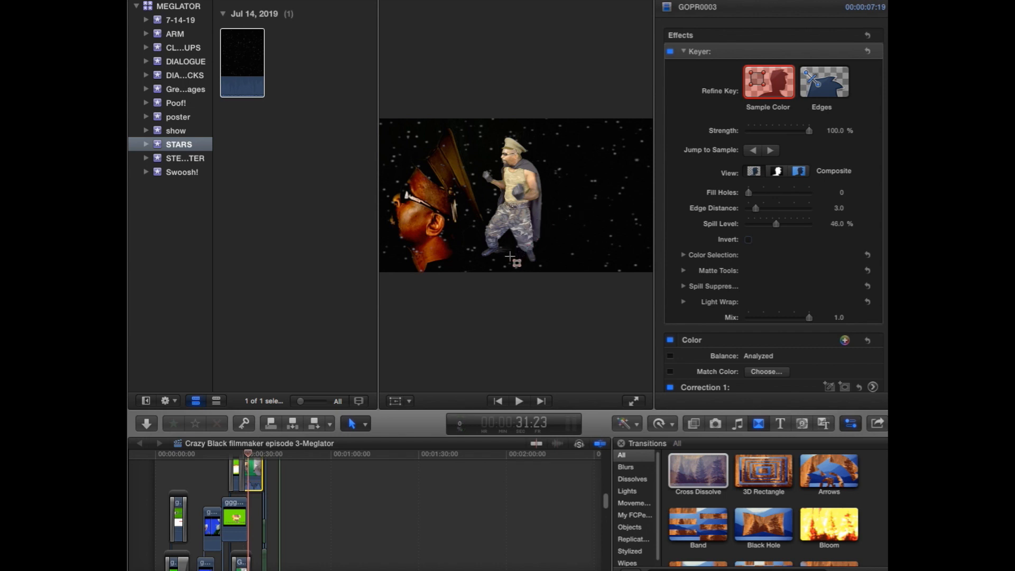
left_click(510, 256)
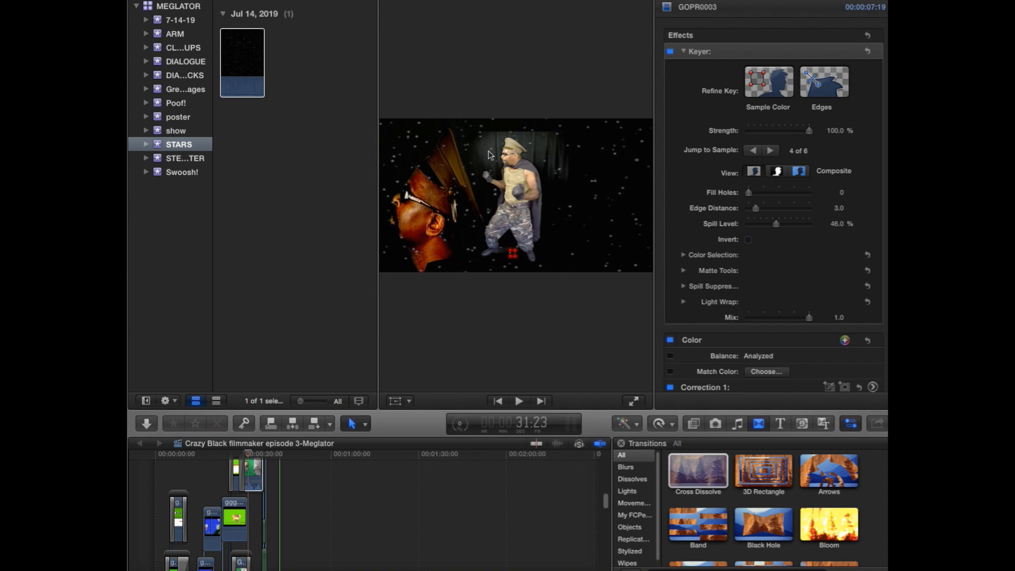
left_click_drag(513, 256, 508, 258)
left_click(761, 82)
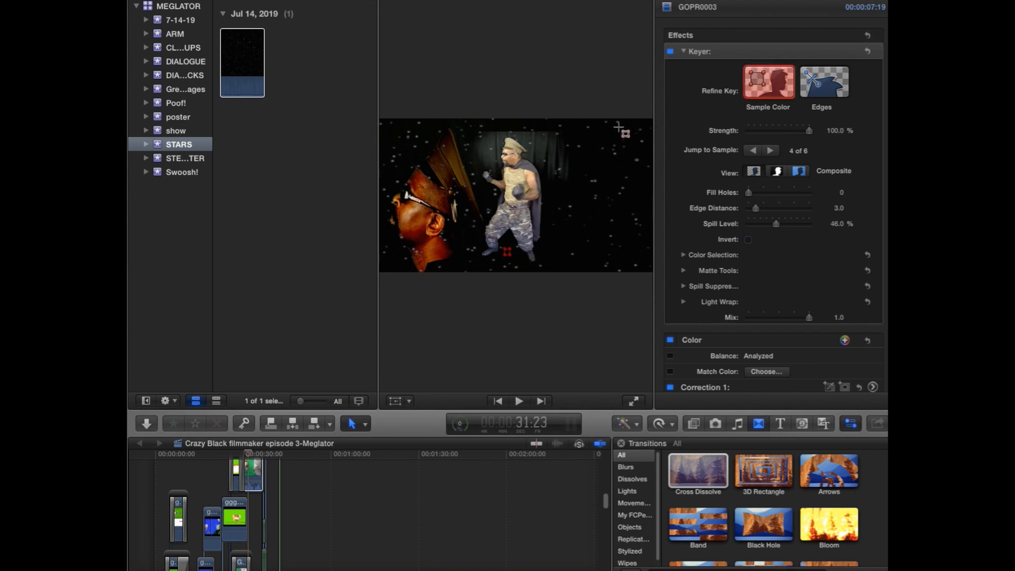
left_click(556, 141)
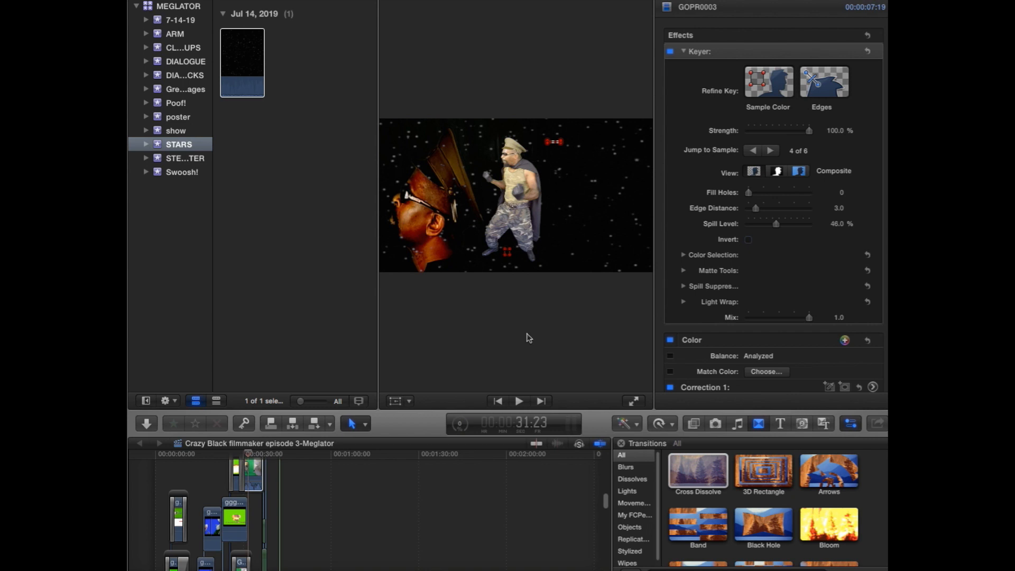
Play on from the rekeyed shot, replay the sequence from its start, and move ahead to 29:14.
left_click(520, 401)
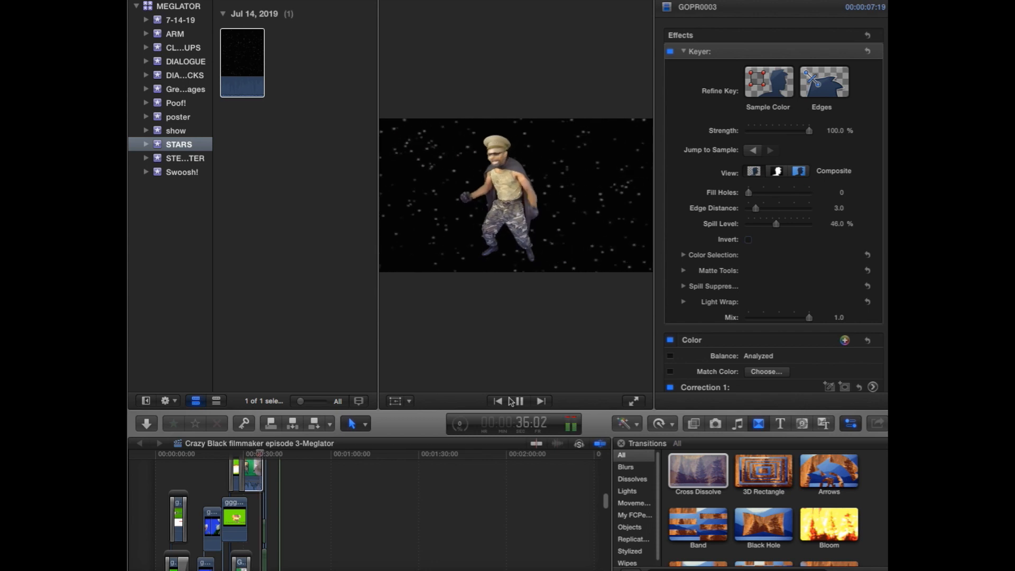
left_click(498, 402)
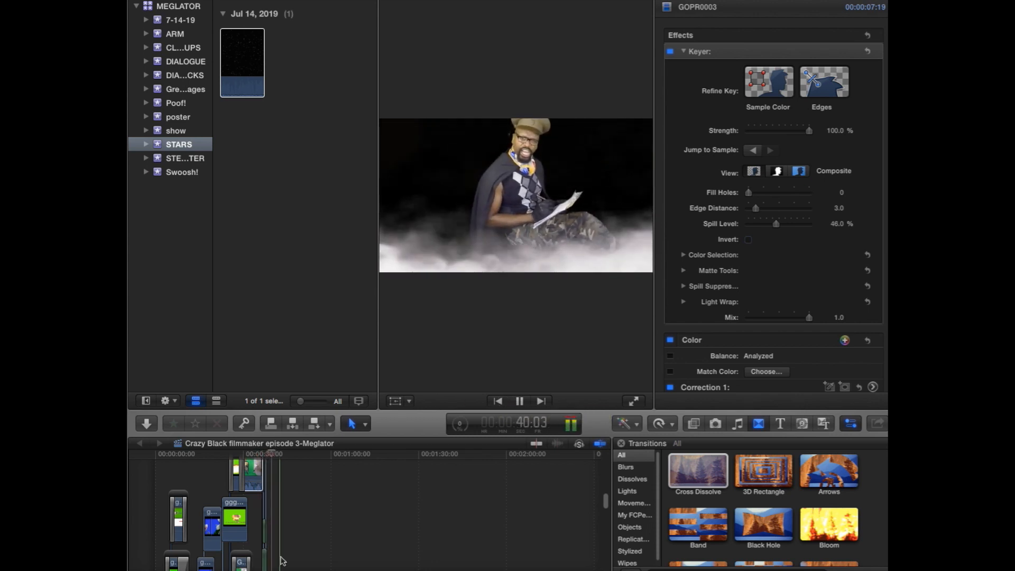
left_click(156, 455)
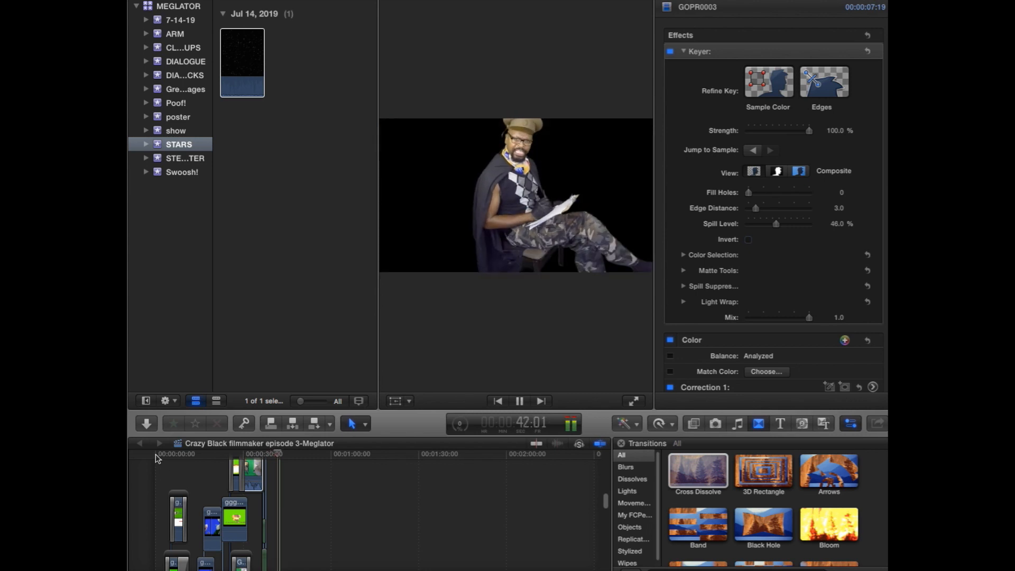
key("space")
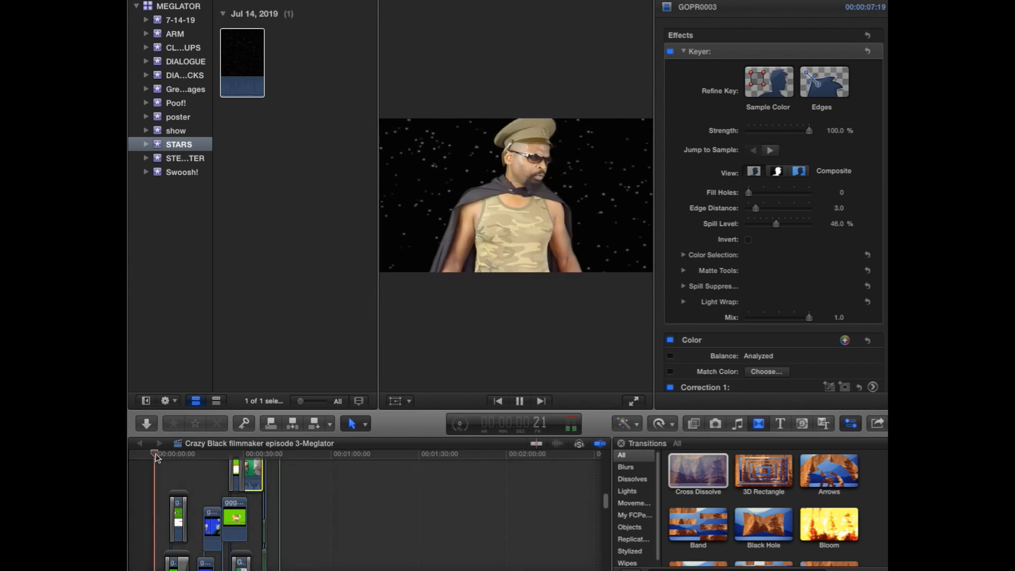
left_click_drag(156, 453, 242, 468)
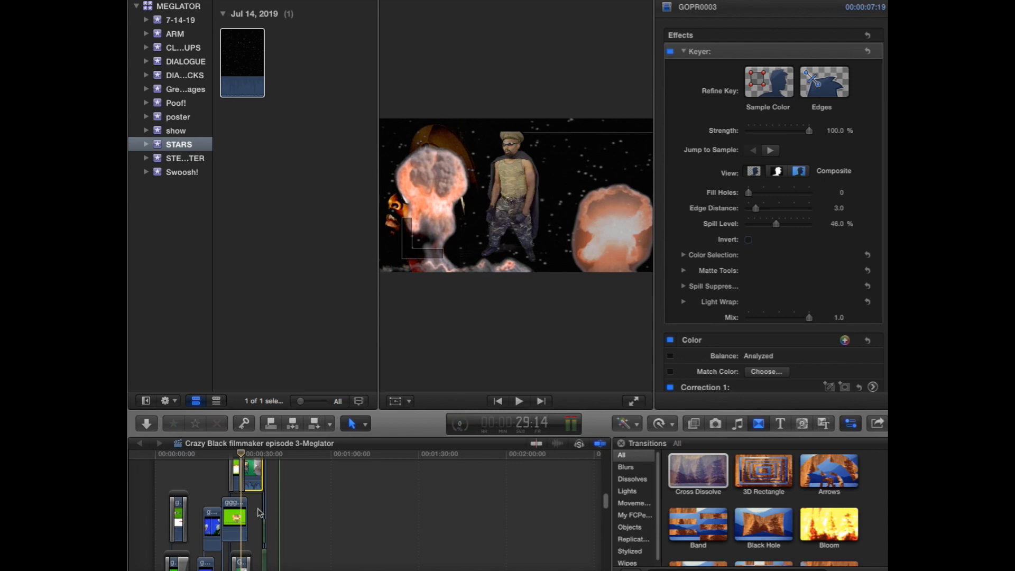
Replay the explosion section and its change into the fighting-stance shot from several points, pausing at 29:00.
scroll(305, 513, "up", 3)
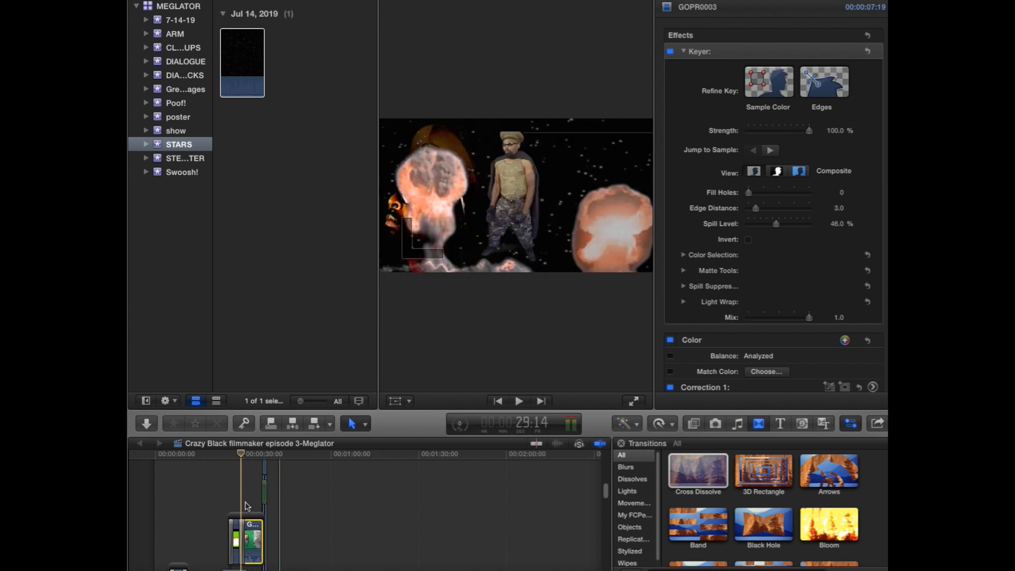
key("space")
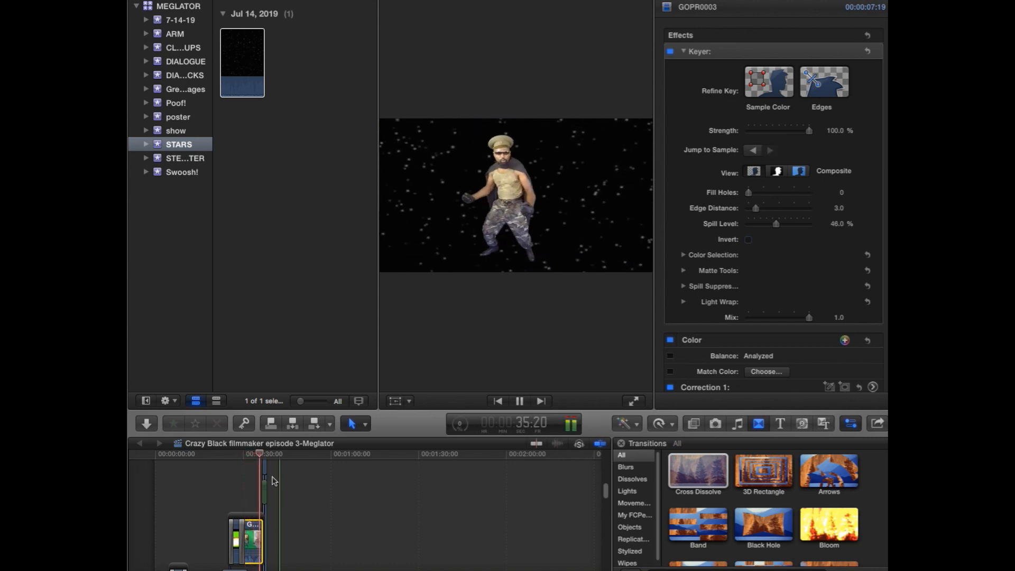
left_click(240, 455)
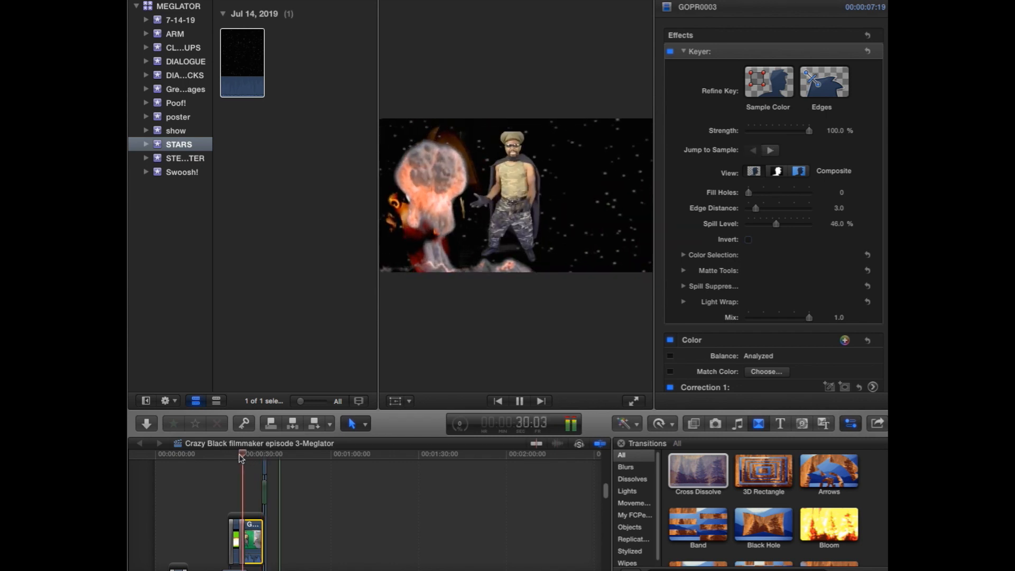
key("space")
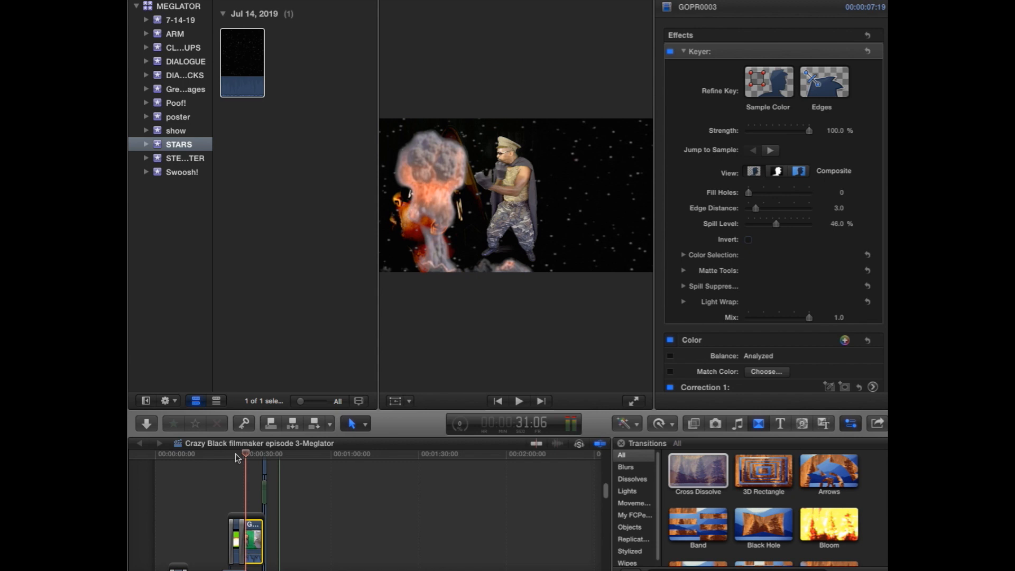
left_click(233, 455)
key("space")
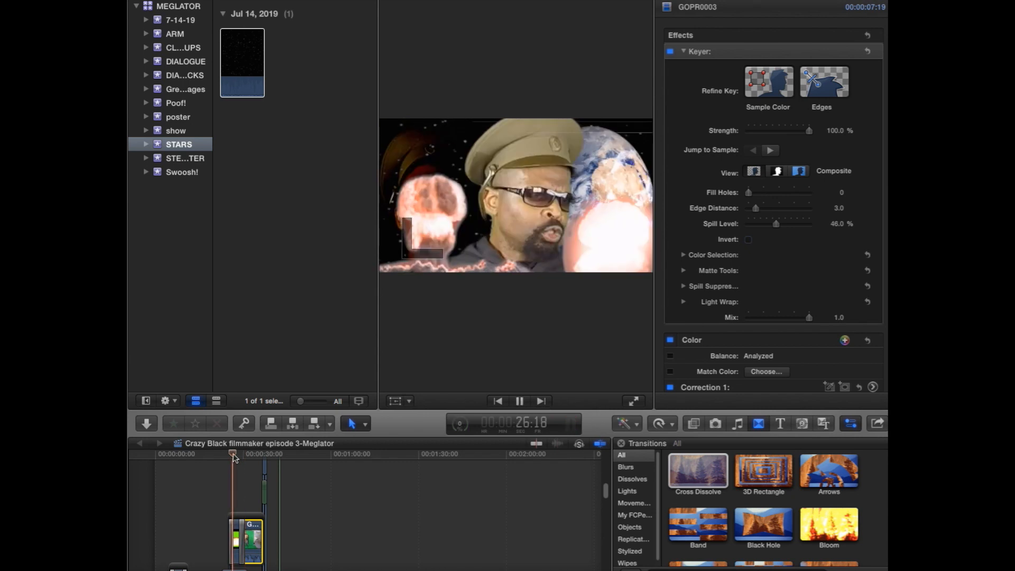
key("space")
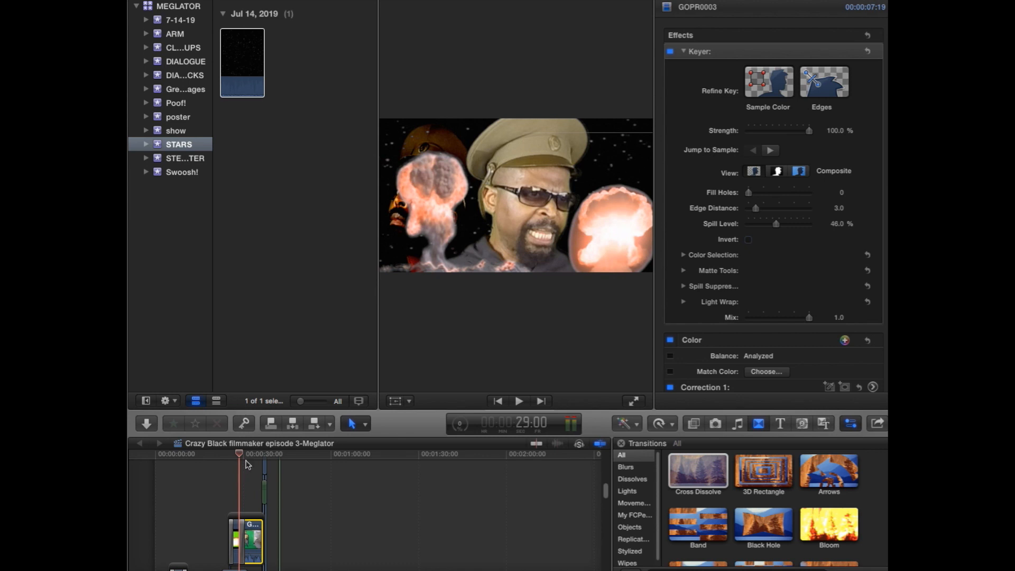
Stretch the fighting-stance clip vertically with Transform so its upper edge meets the top of the picture, reposition it and apply.
left_click(250, 455)
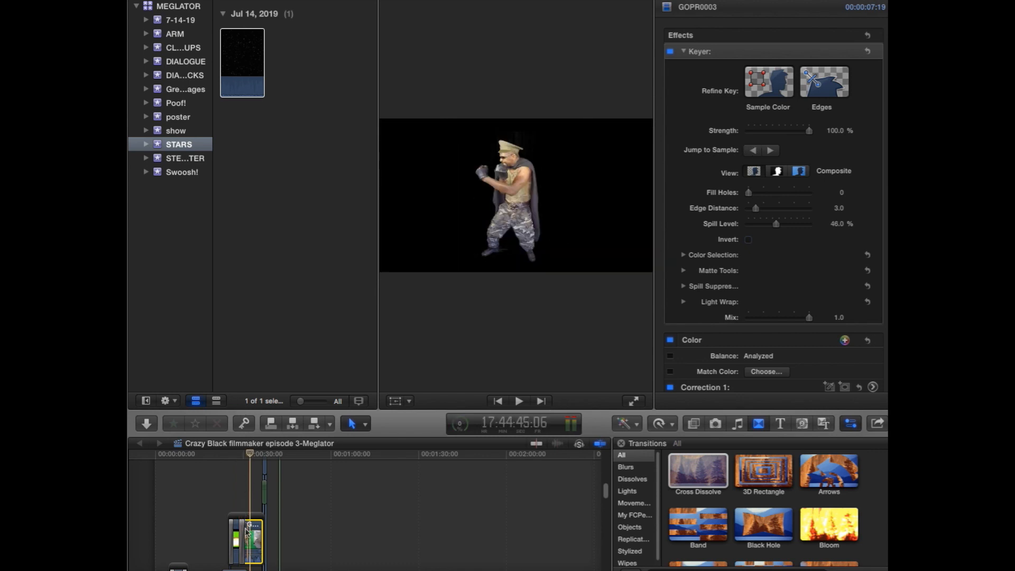
left_click(411, 403)
left_click(423, 418)
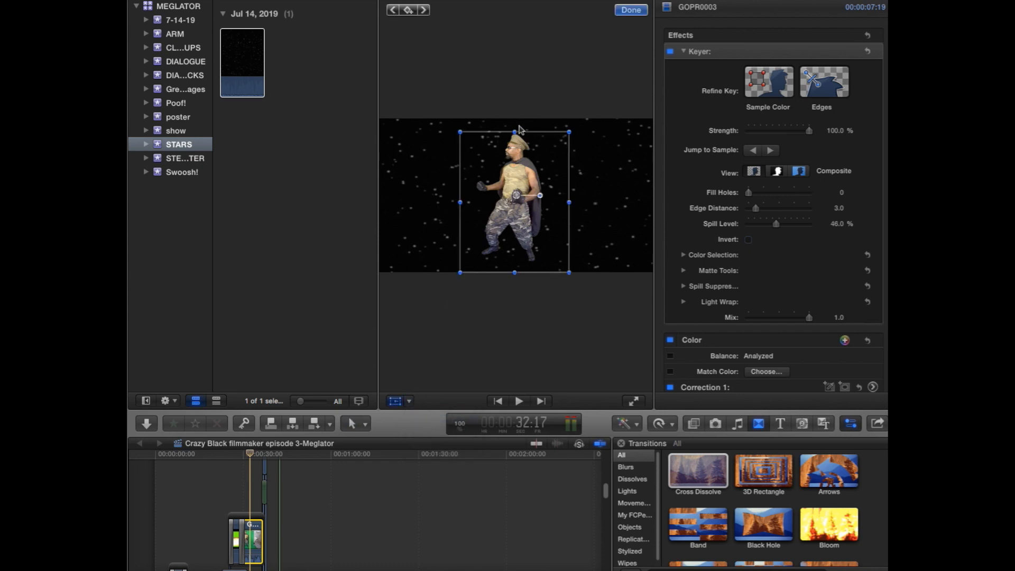
left_click_drag(515, 131, 515, 116)
left_click_drag(517, 292, 518, 266)
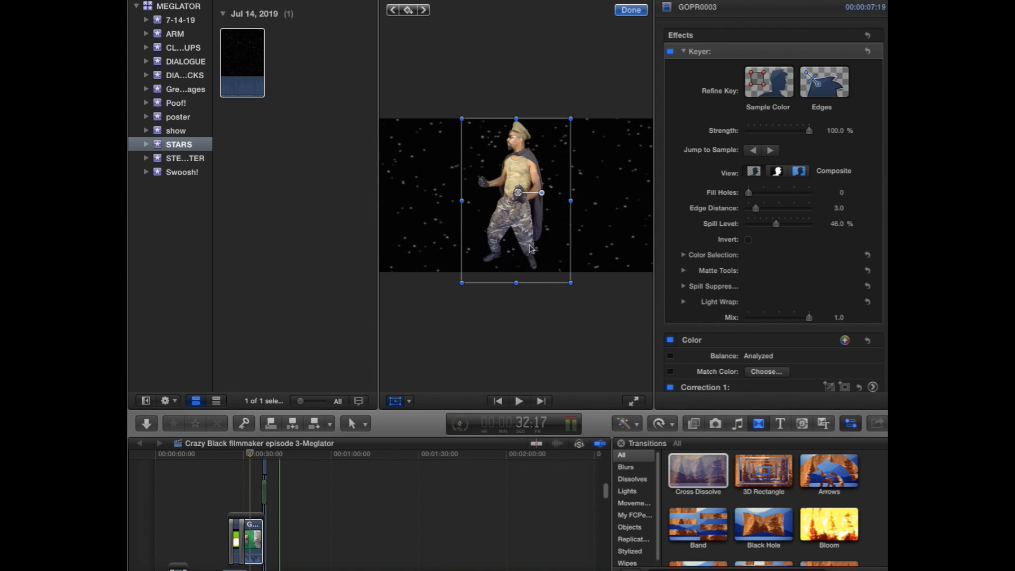
left_click(630, 10)
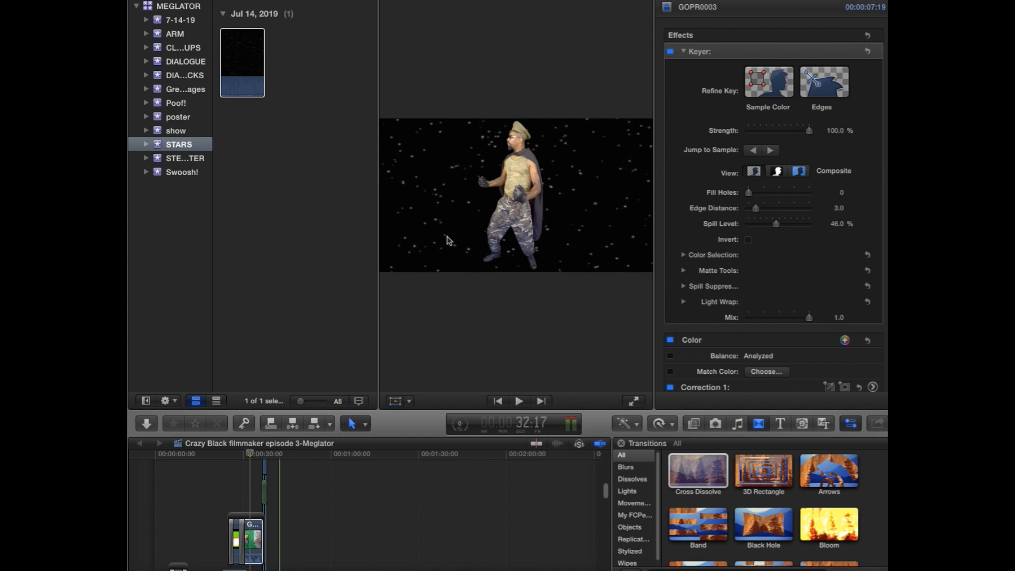
Play the explosion section into the resized fighting-stance shot to check how the clips match.
left_click(225, 455)
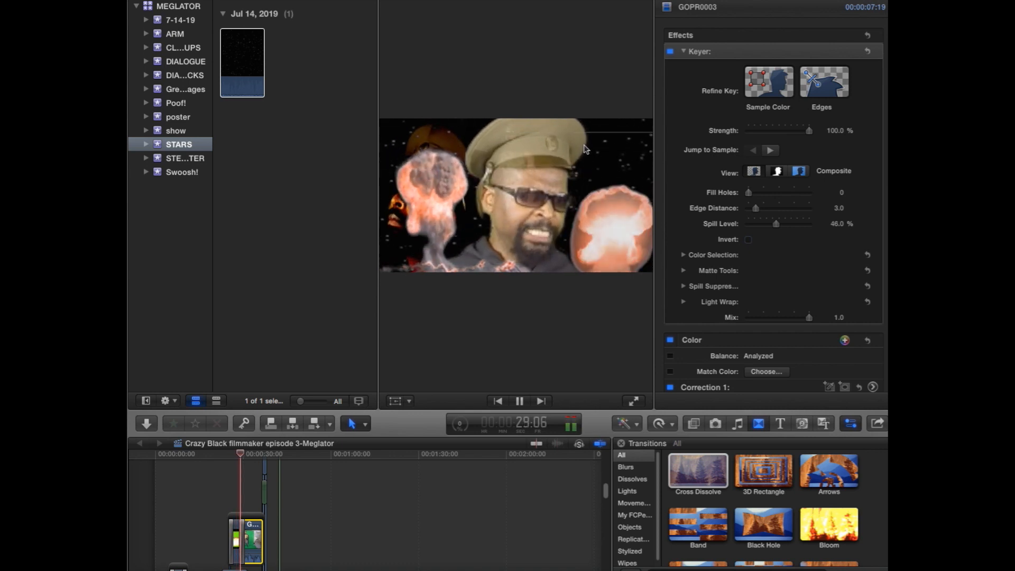
key("space")
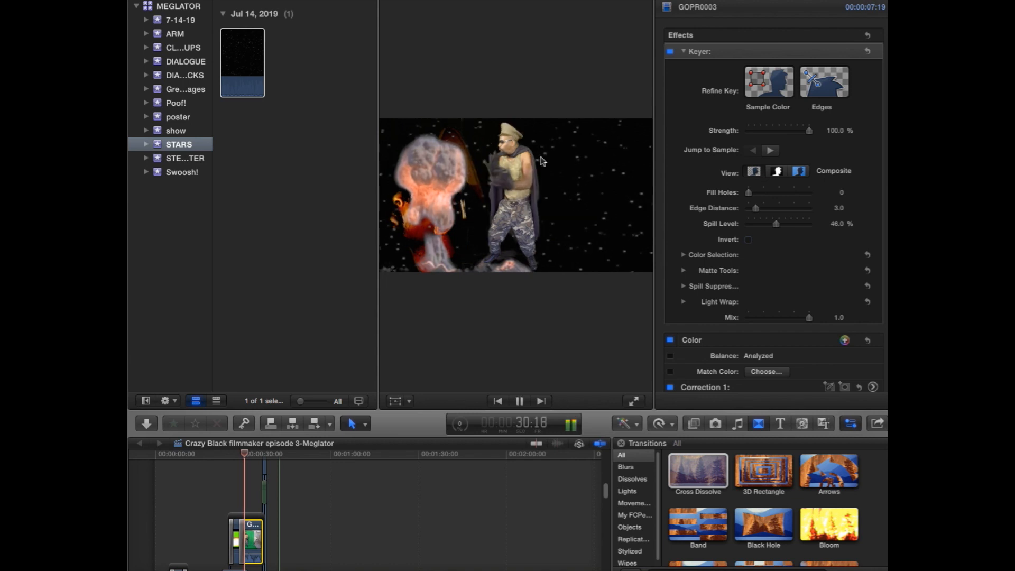
Return to 4:10 in the sequence and switch off the Keyer on the opening GOPR0002 clip.
left_click(167, 455)
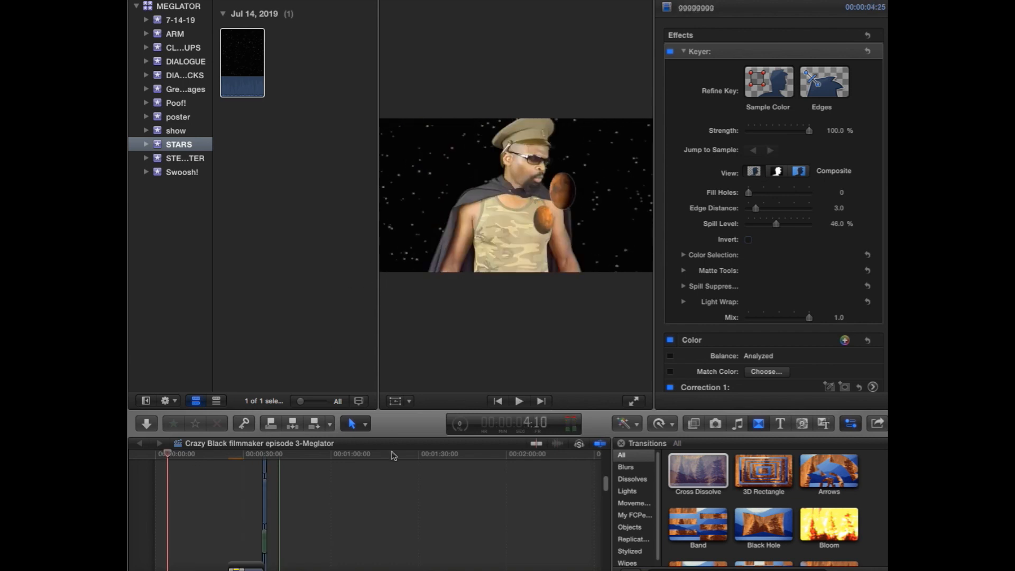
scroll(362, 471, "up", 5)
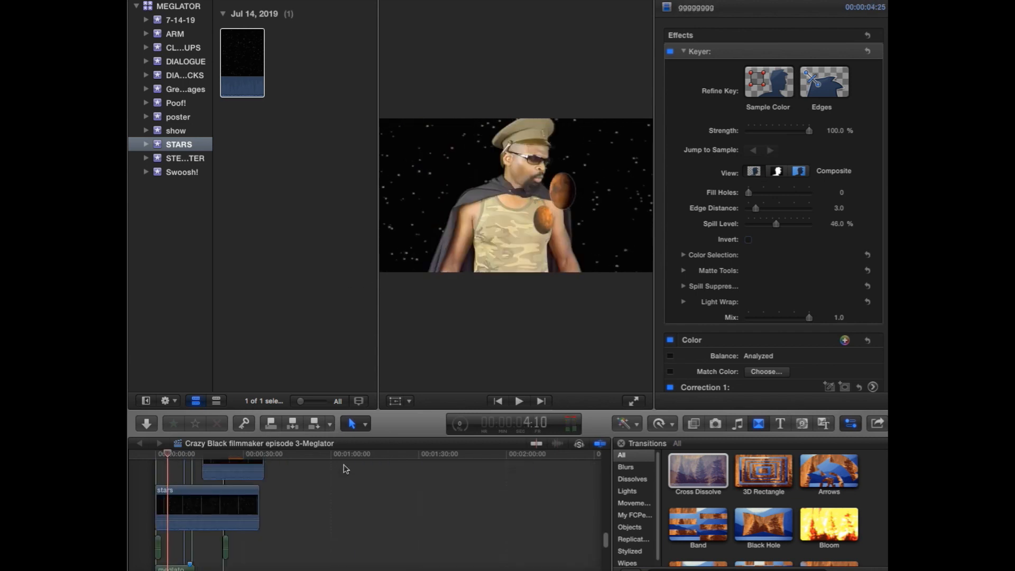
scroll(345, 468, "up", 4)
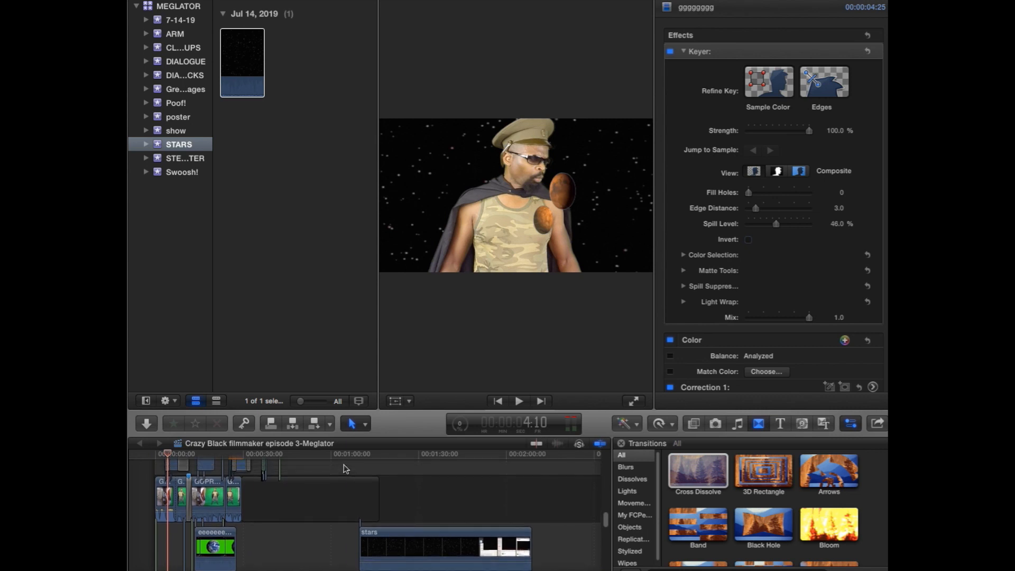
left_click(164, 524)
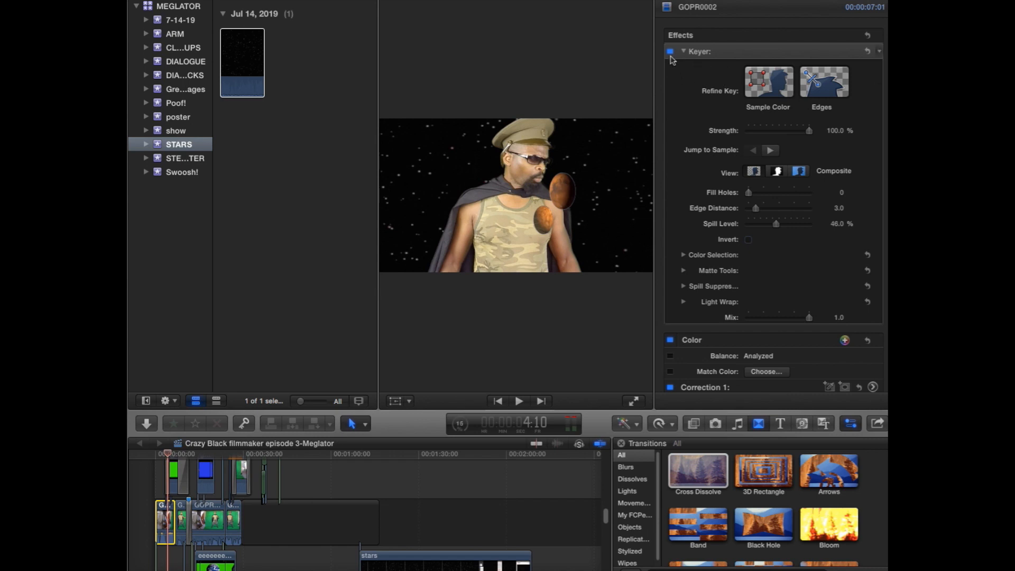
left_click(670, 51)
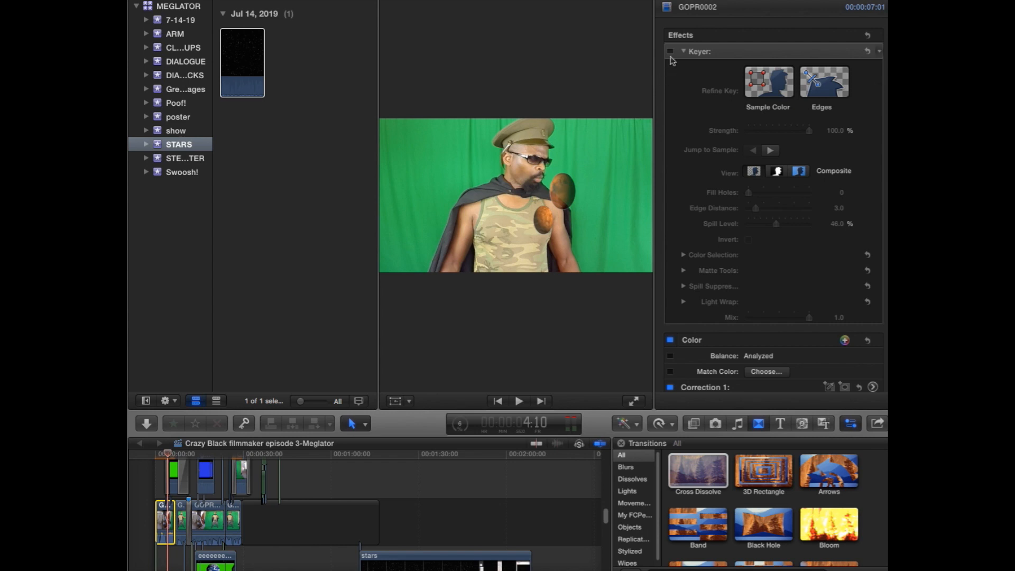
Play from 4:10 into the planets shot, run back to the opening clip and play its unkeyed green-screen footage.
key("space")
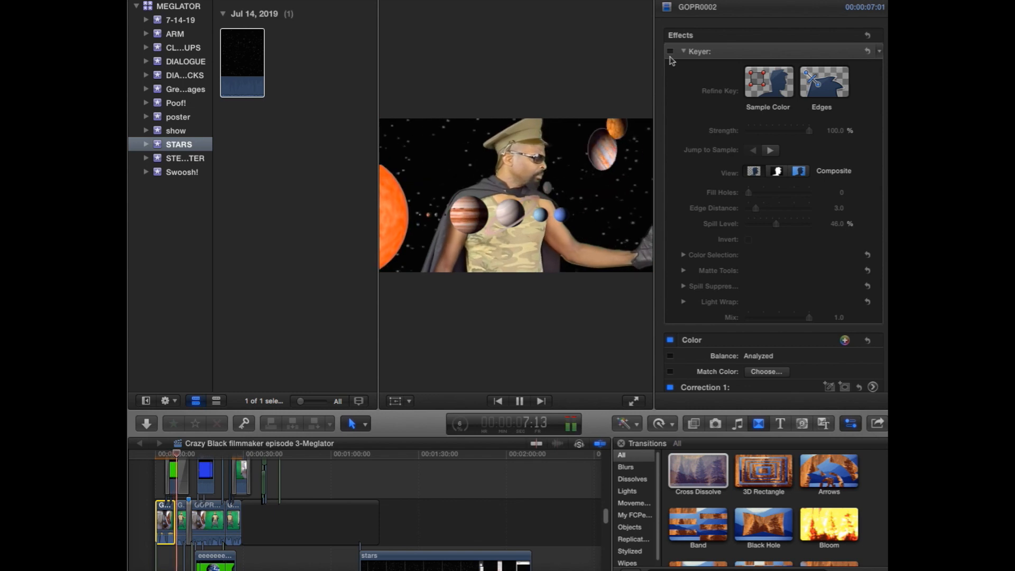
key("space")
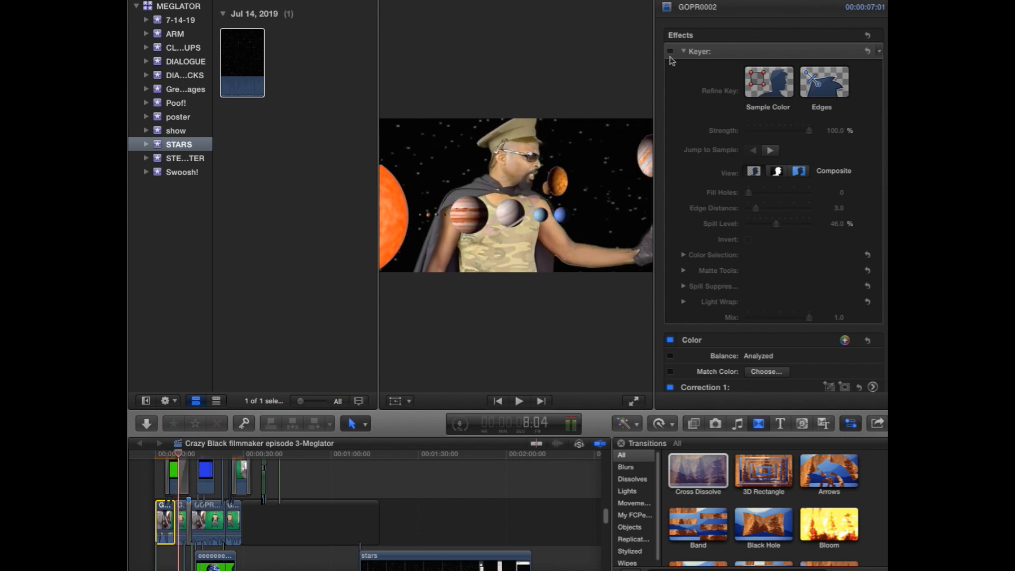
key("j")
key("j")
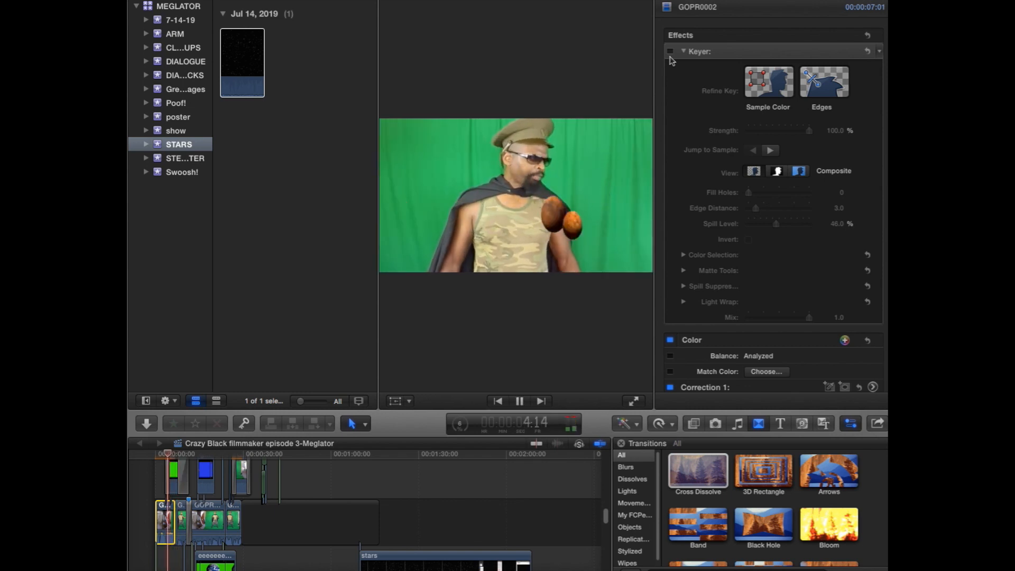
key("space")
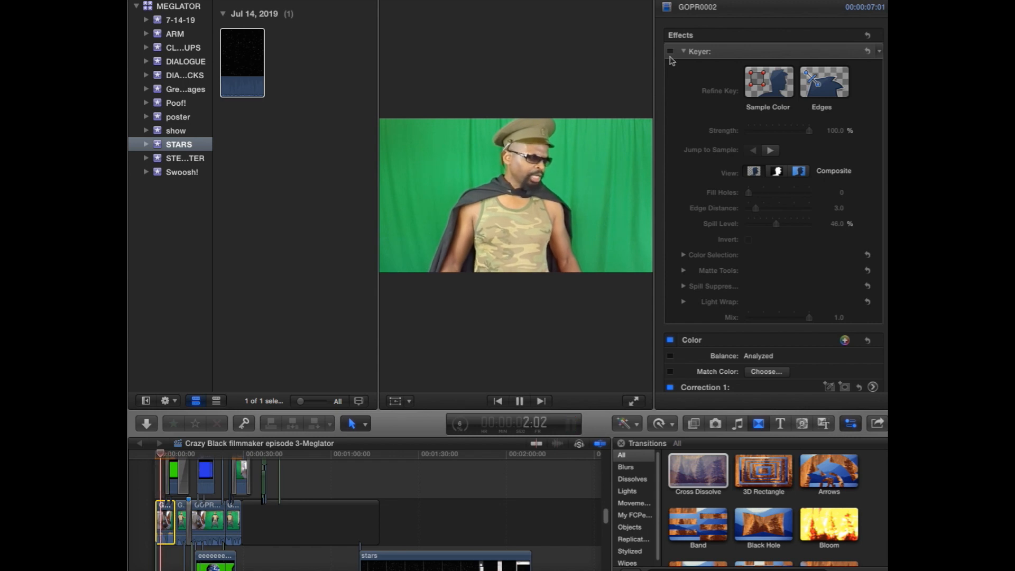
Turn the Keyer back on for the opening GOPR0002 clip and replay the opening and planets shots with the key applied.
left_click(671, 52)
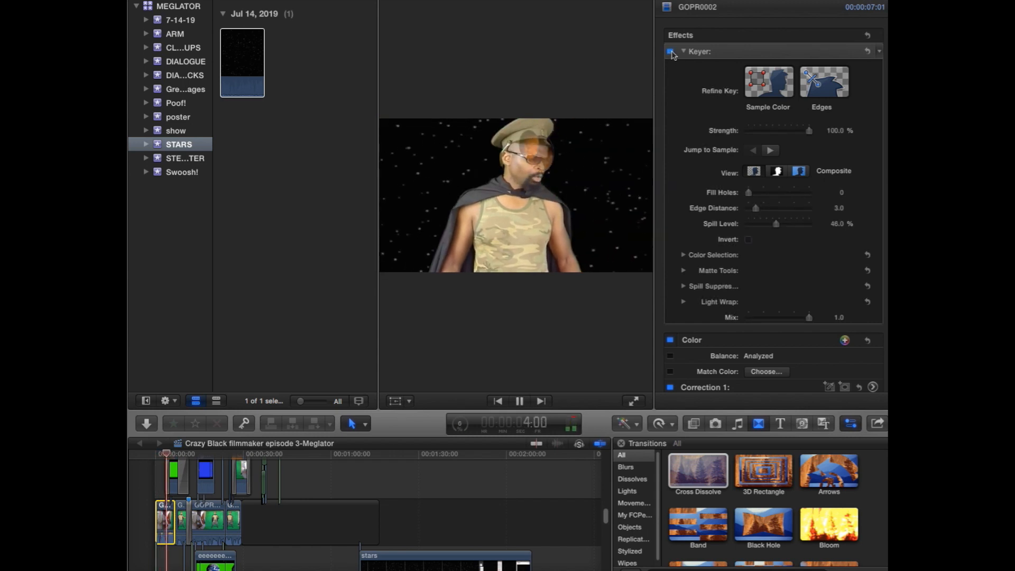
key("space")
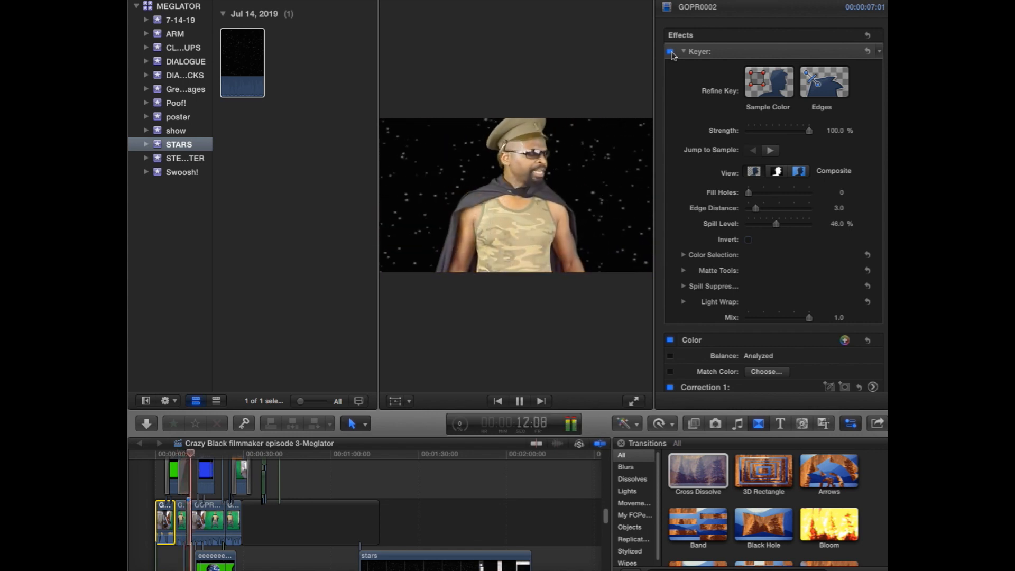
key("space")
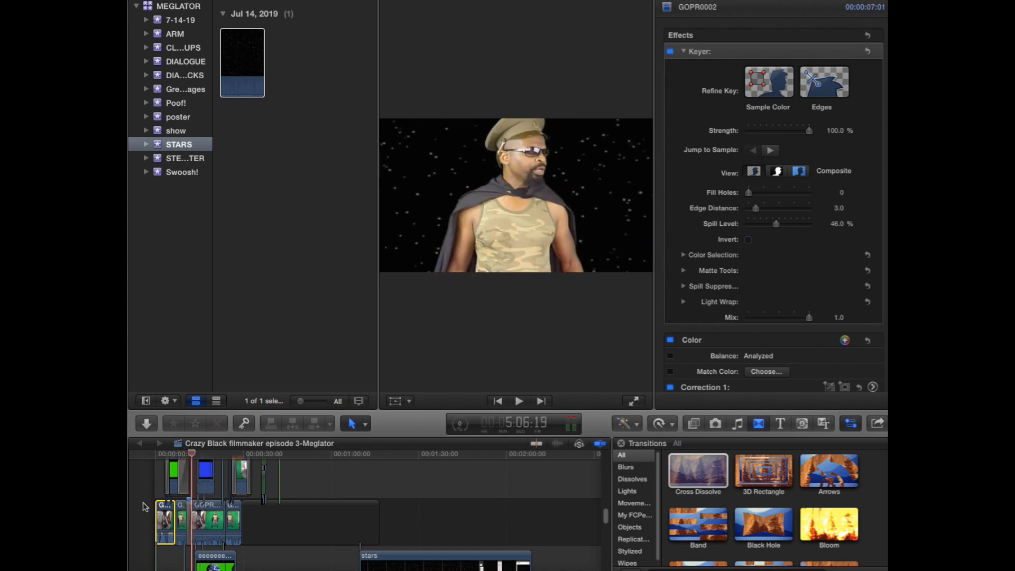
left_click(164, 454)
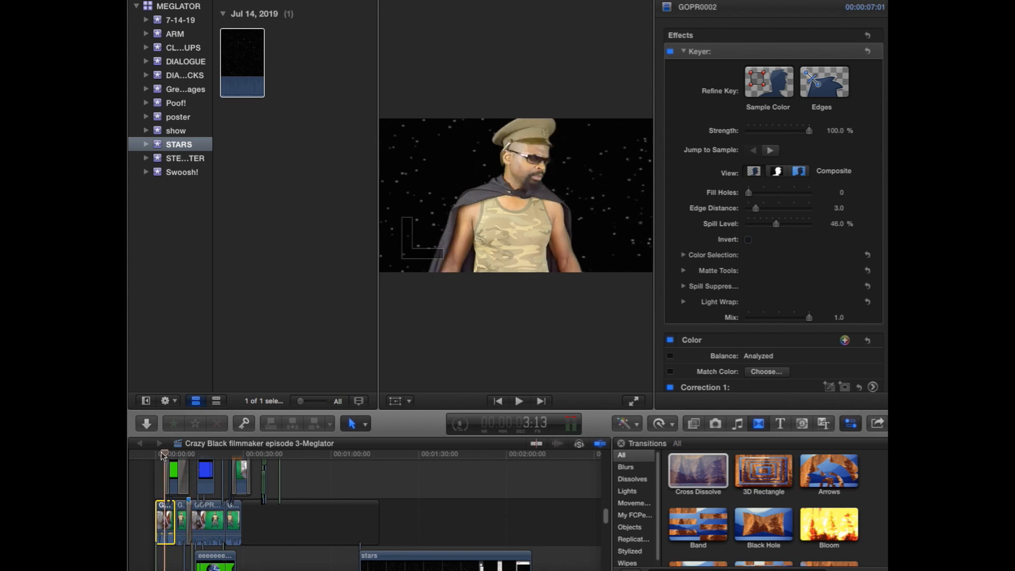
left_click(161, 455)
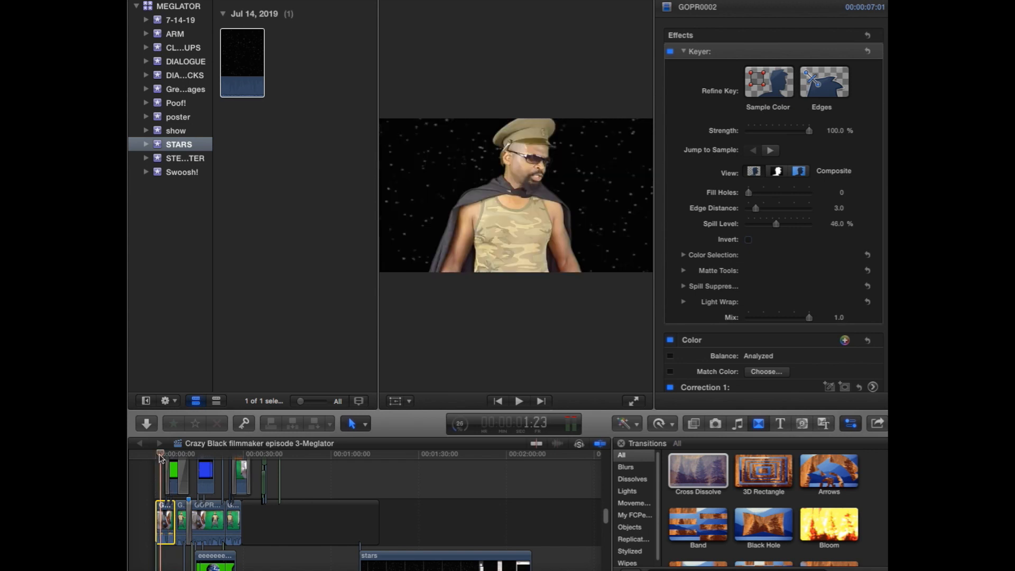
key("space")
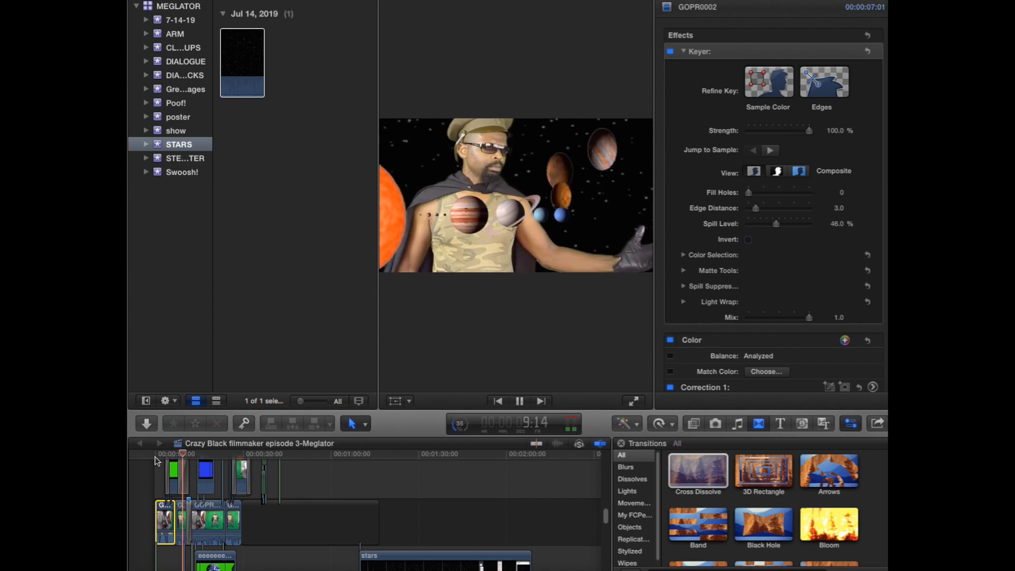
key("space")
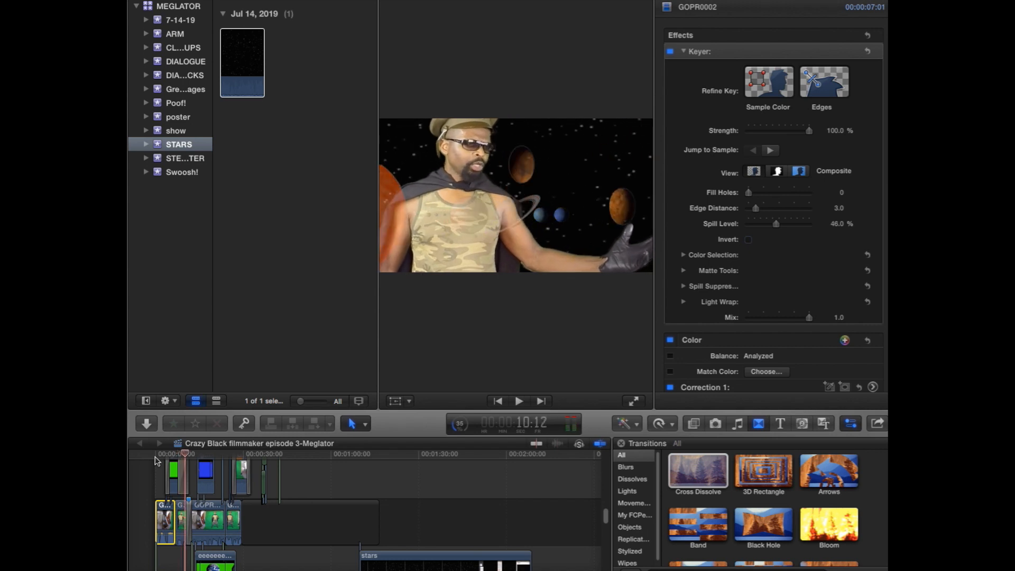
Inspect the Ken Burns crop framing on the second GOPR0002 clip, play into it from 6:03, and close the crop view.
left_click(180, 510)
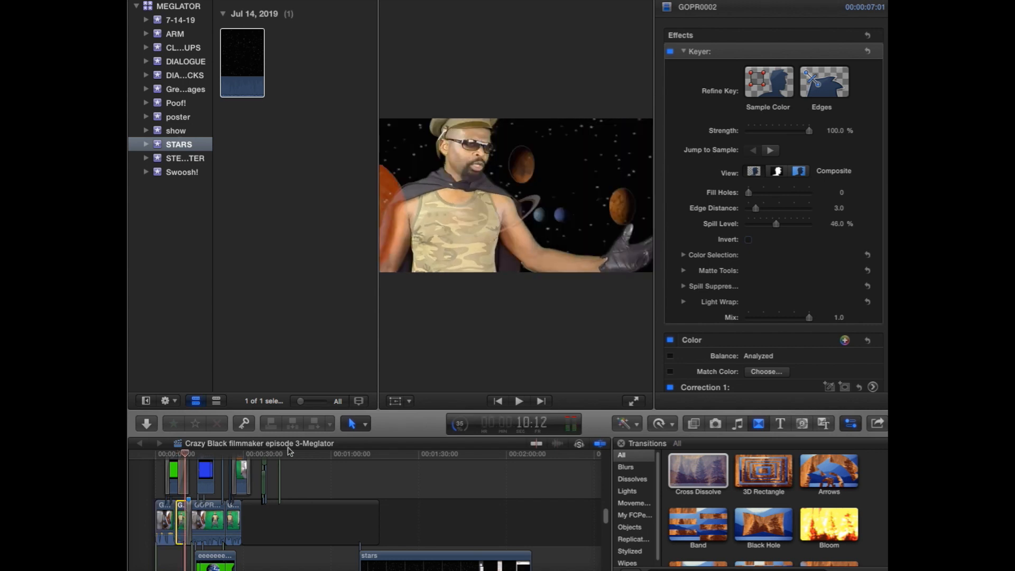
left_click(410, 404)
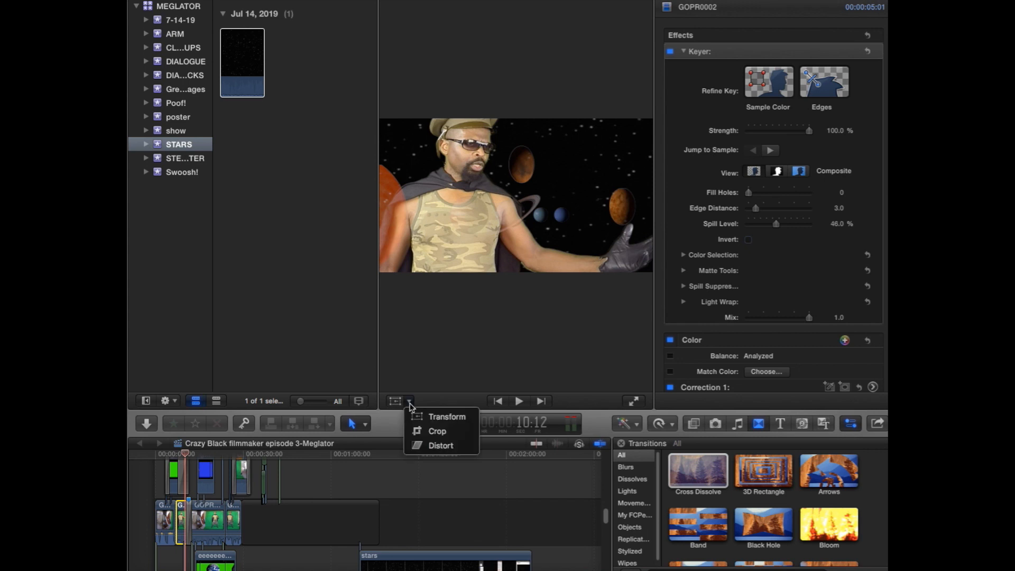
left_click(424, 431)
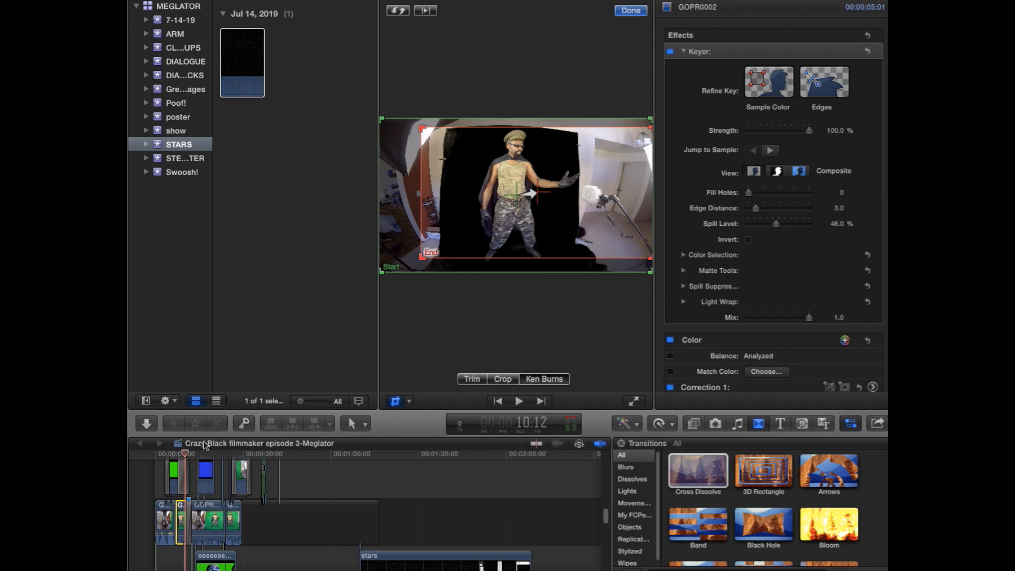
left_click(173, 455)
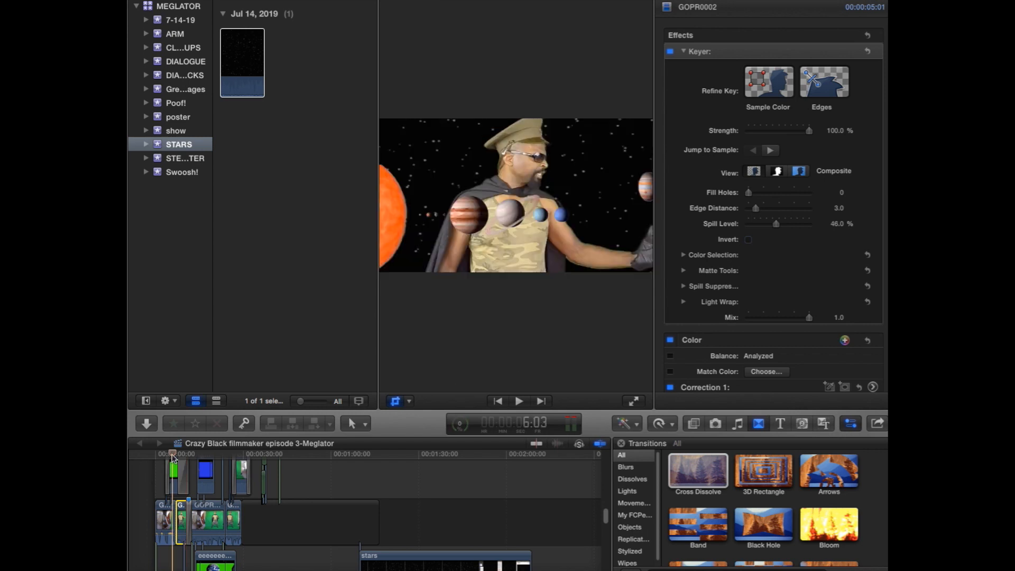
key("space")
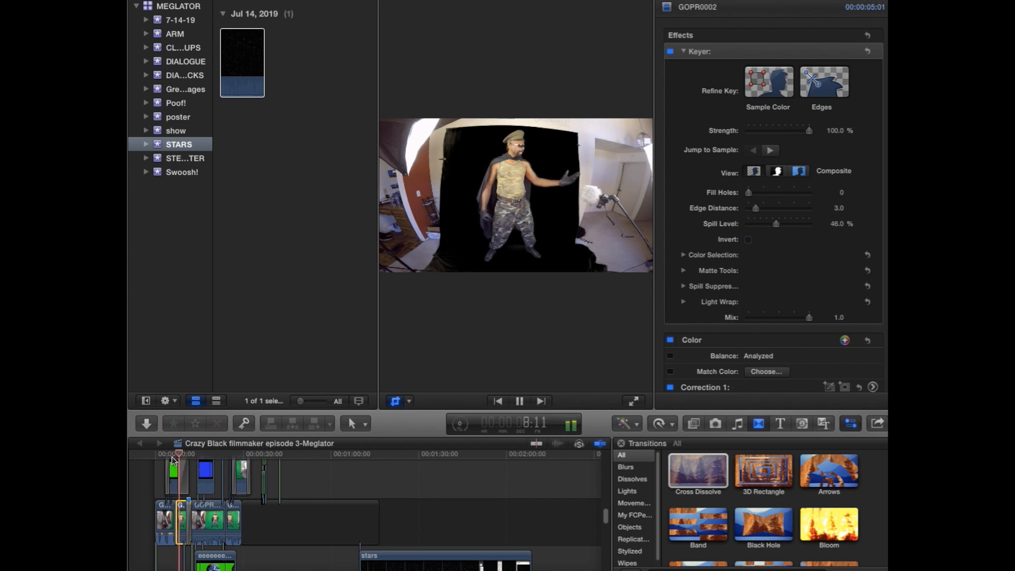
key("shift+c")
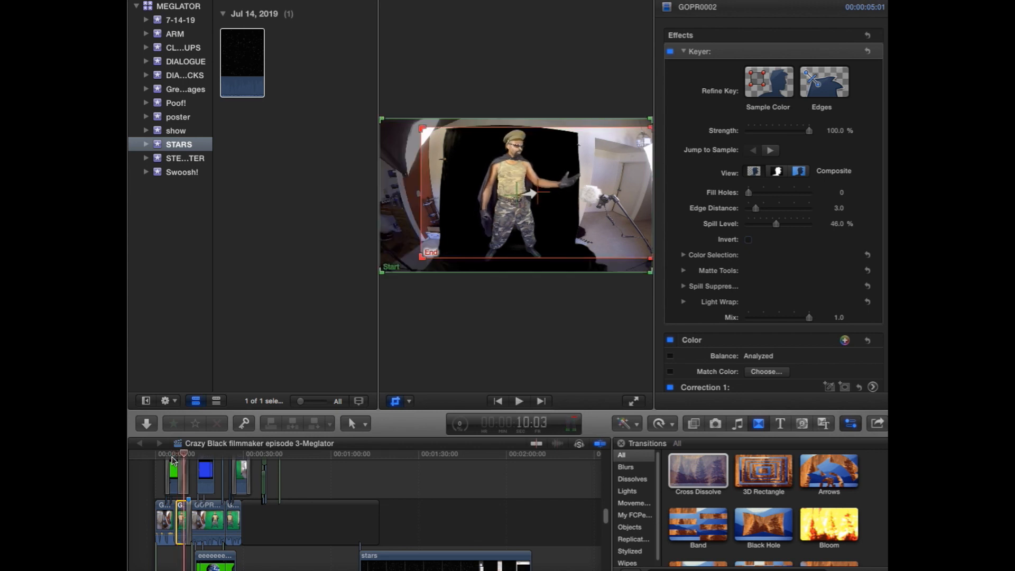
left_click(631, 11)
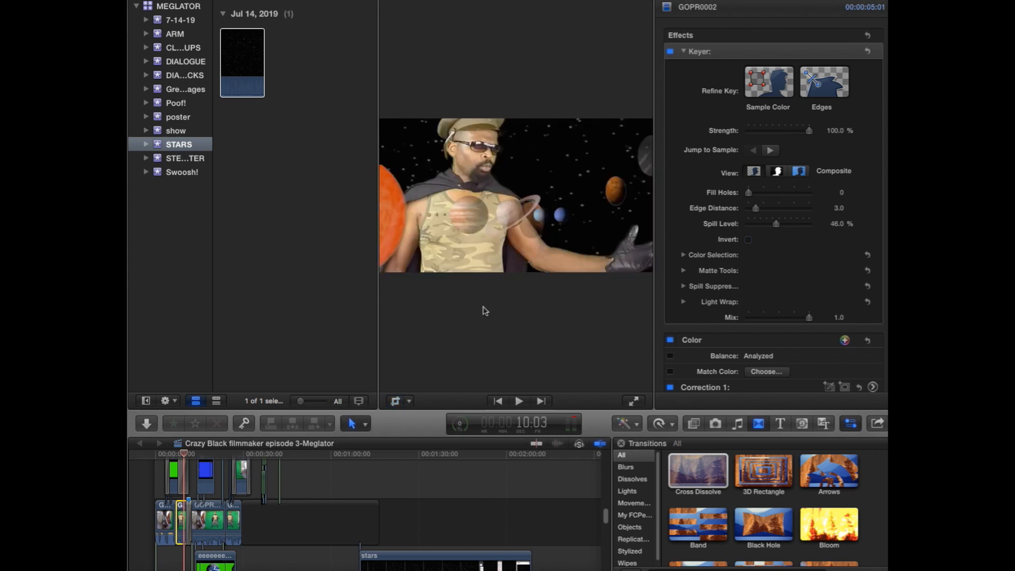
Replay the sequence from near its start and examine the seated reading shot around 42:03.
left_click(161, 455)
key("space")
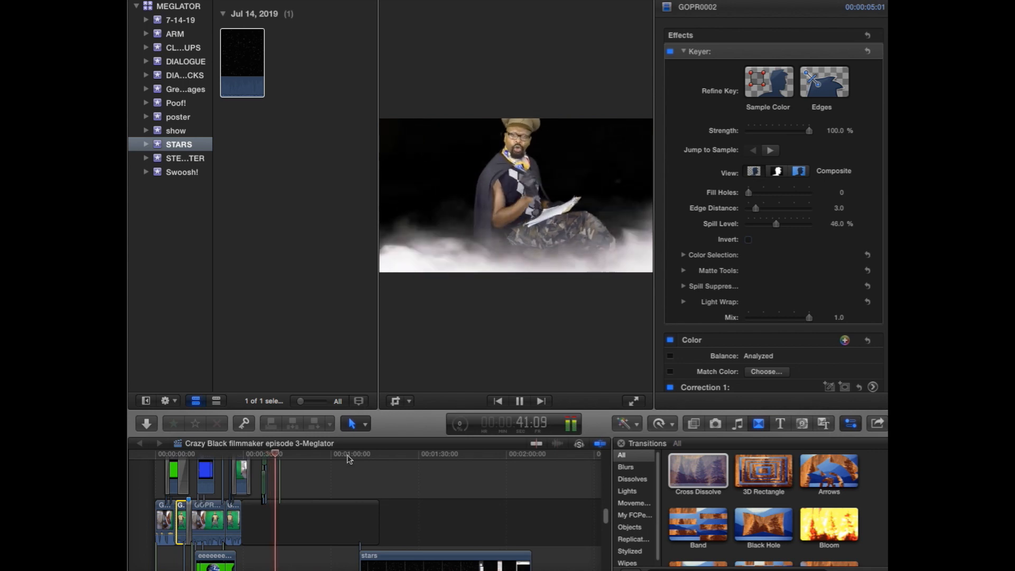
left_click(375, 456)
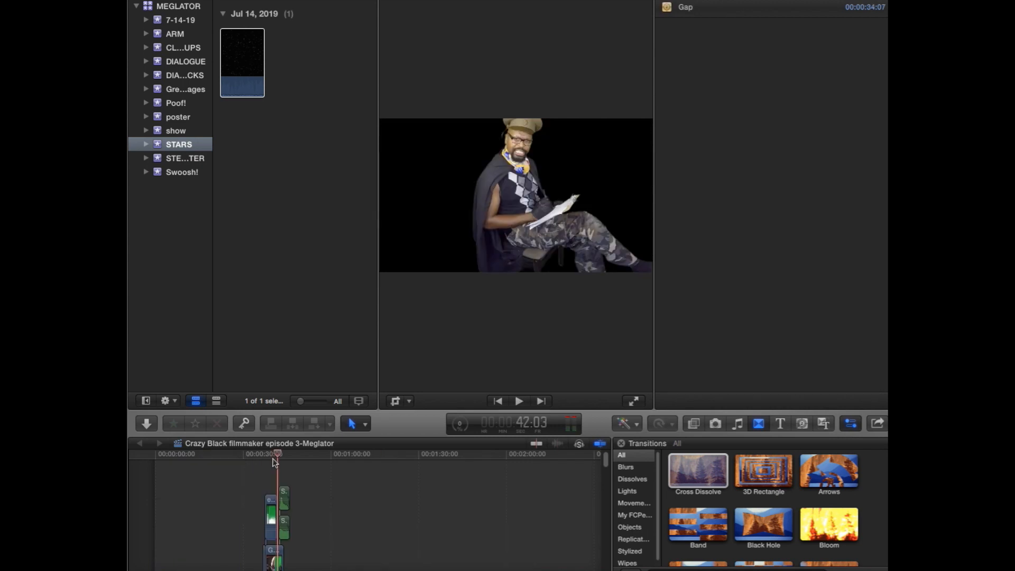